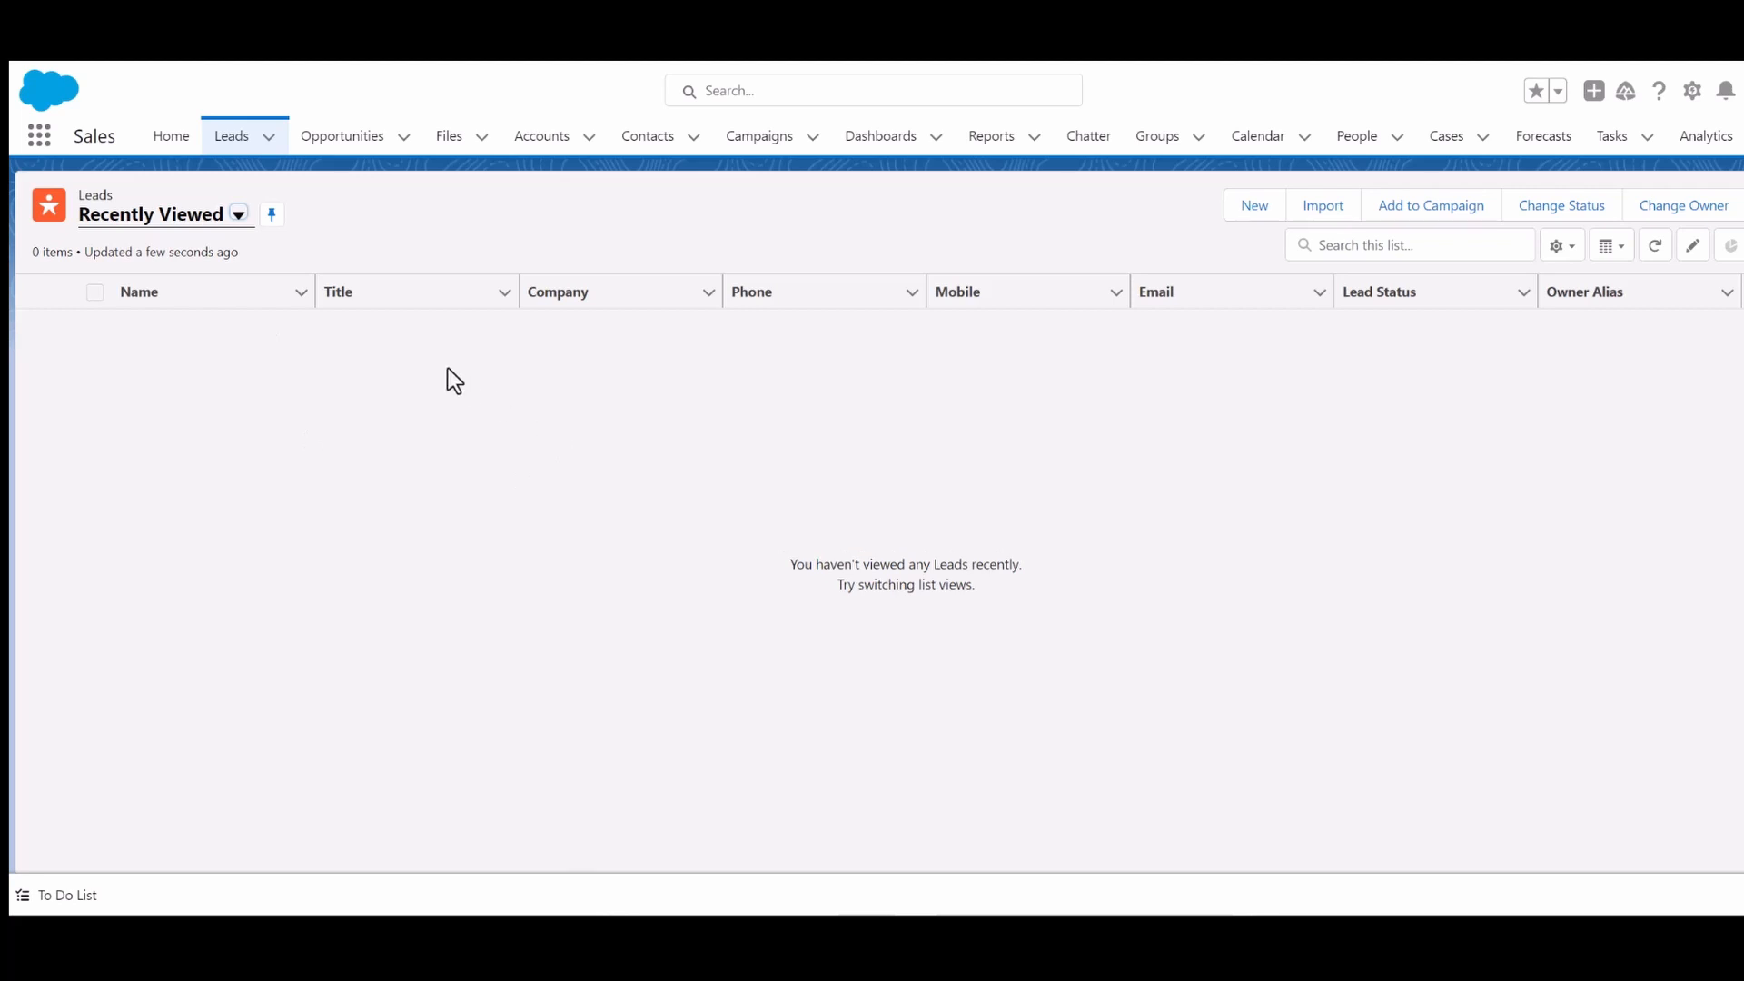
# - Switch the Leads list to the All Open Leads view and browse through its records
pyautogui.click(238, 216)
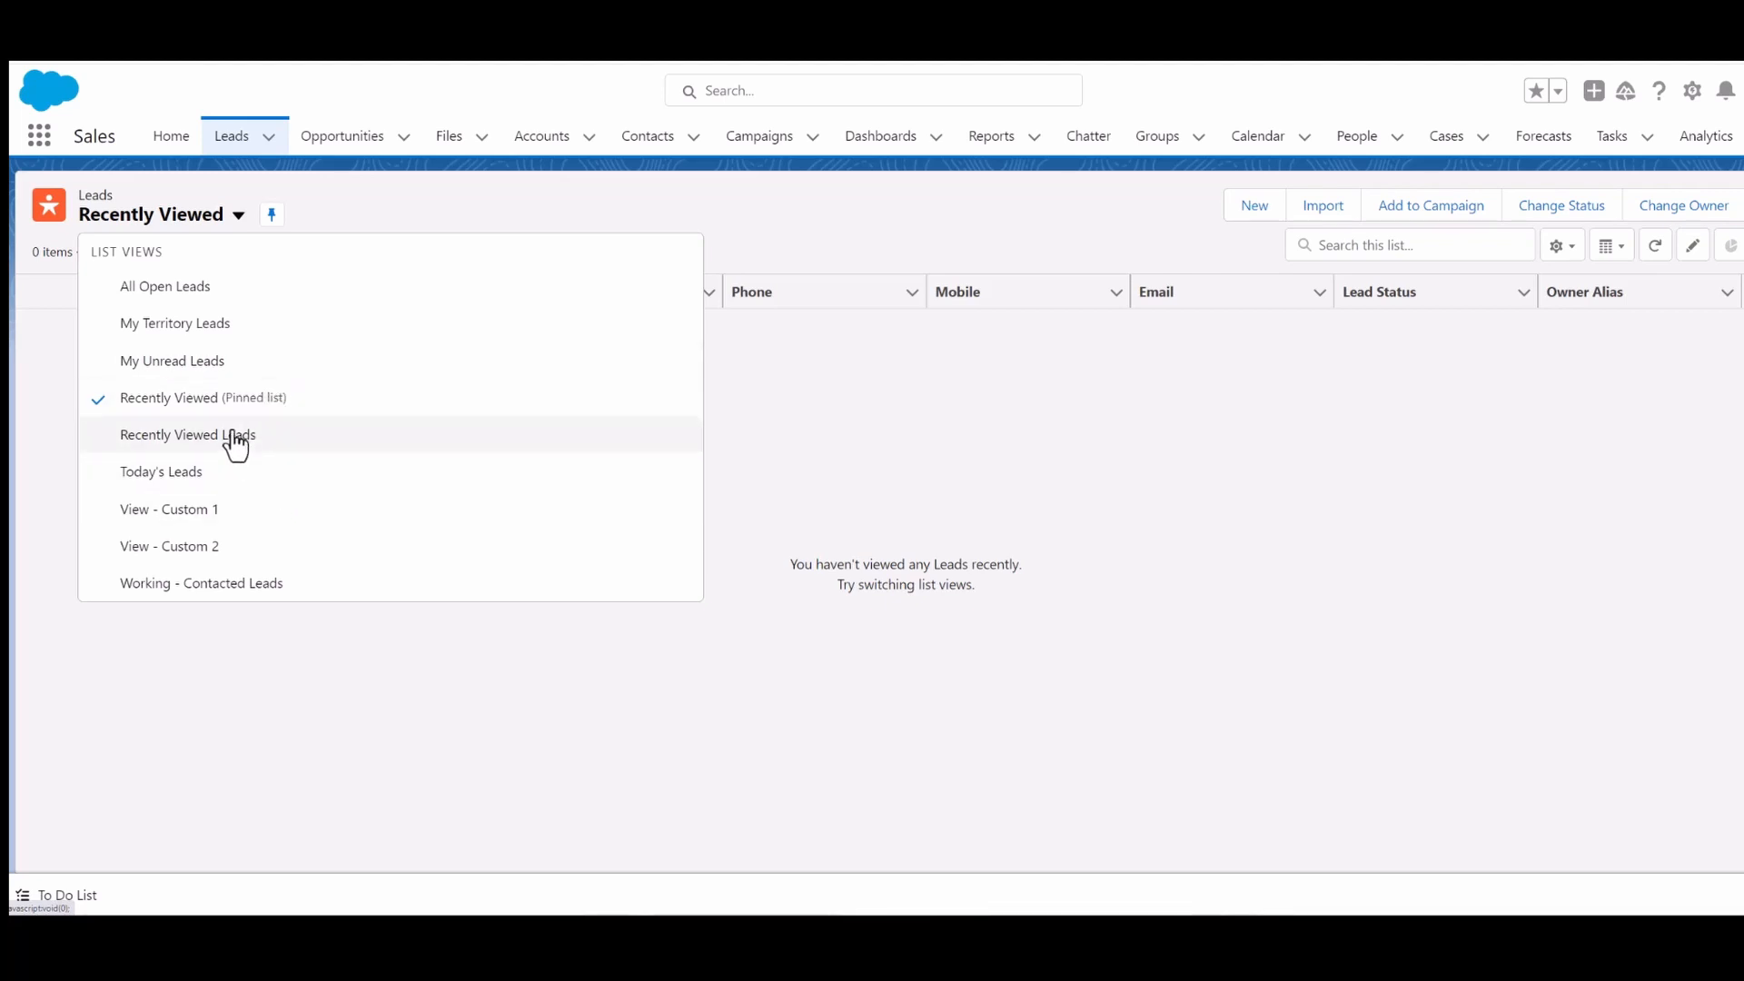
pyautogui.click(179, 290)
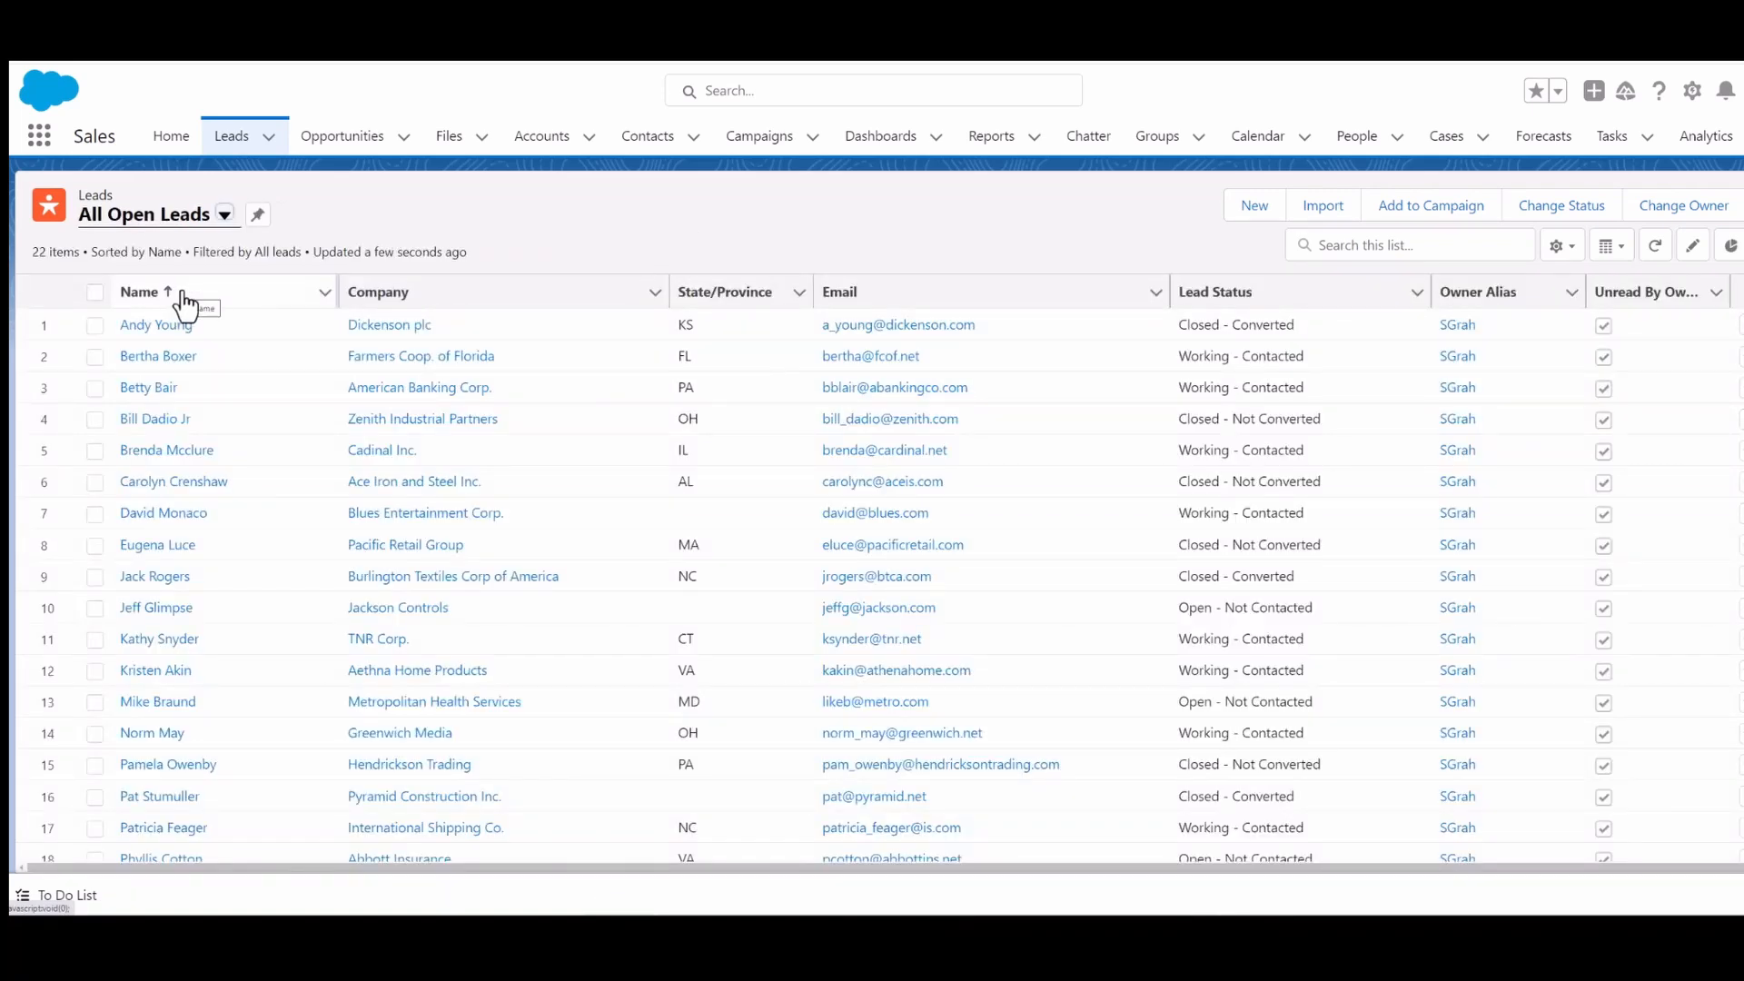
pyautogui.scroll(-3, 238, 524)
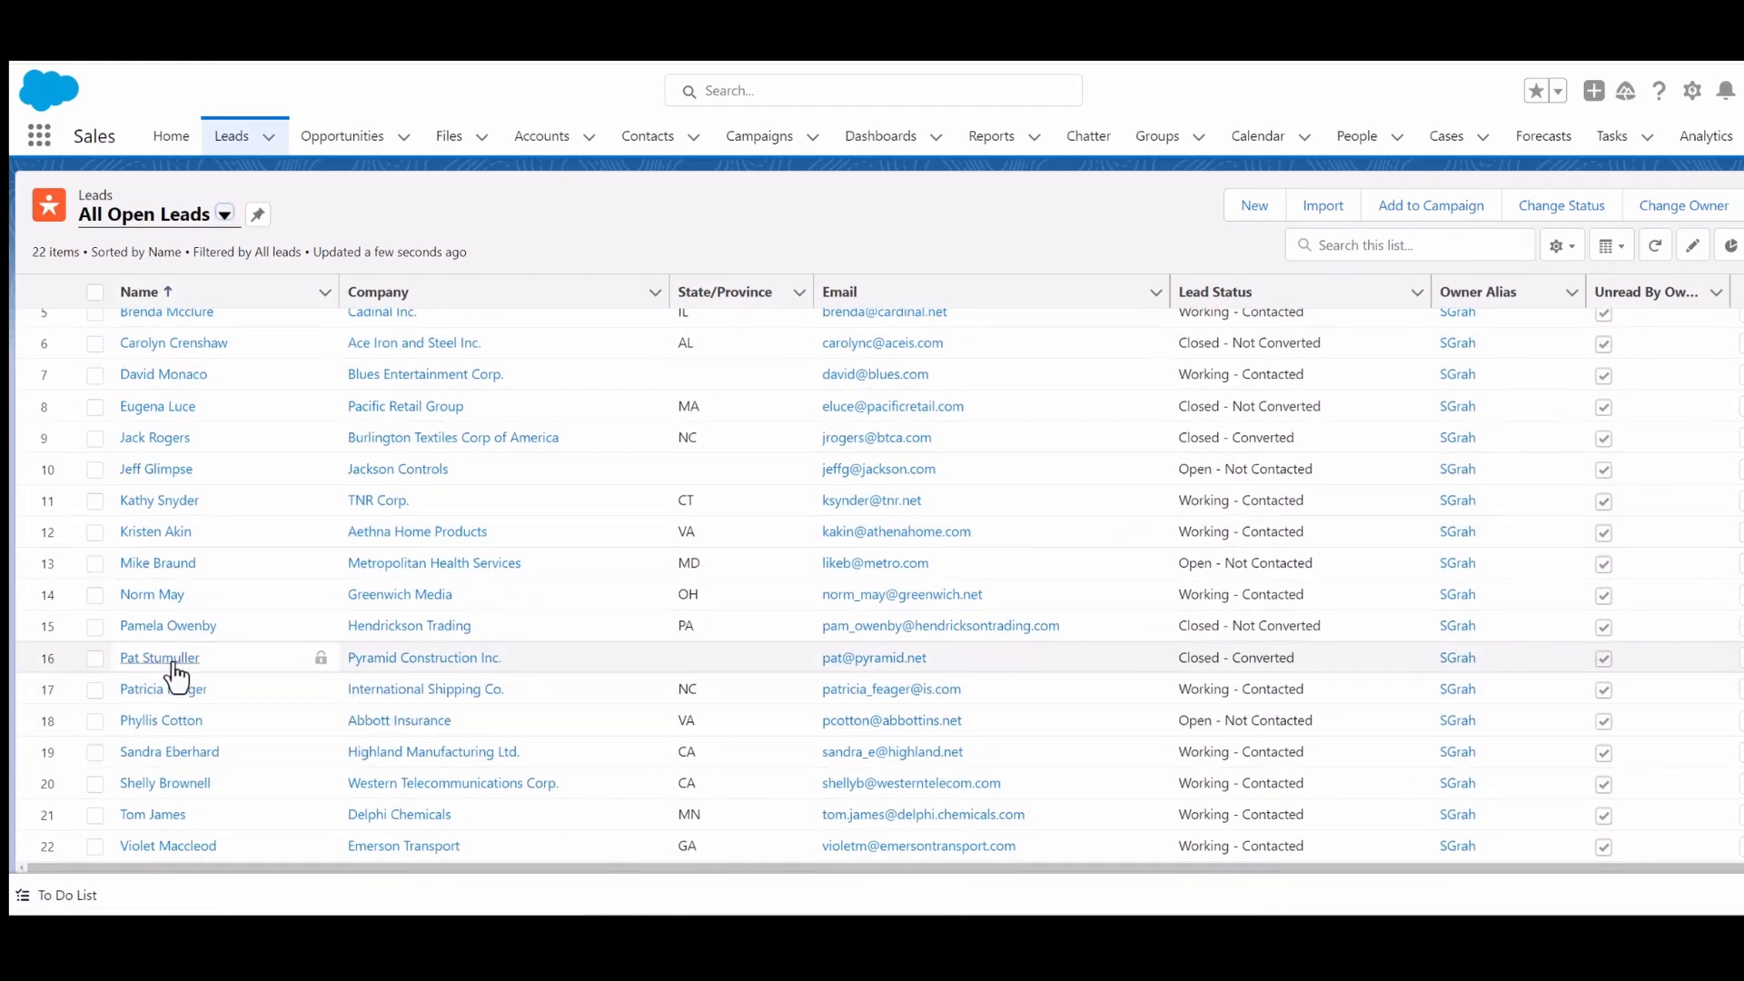
pyautogui.scroll(3, 216, 652)
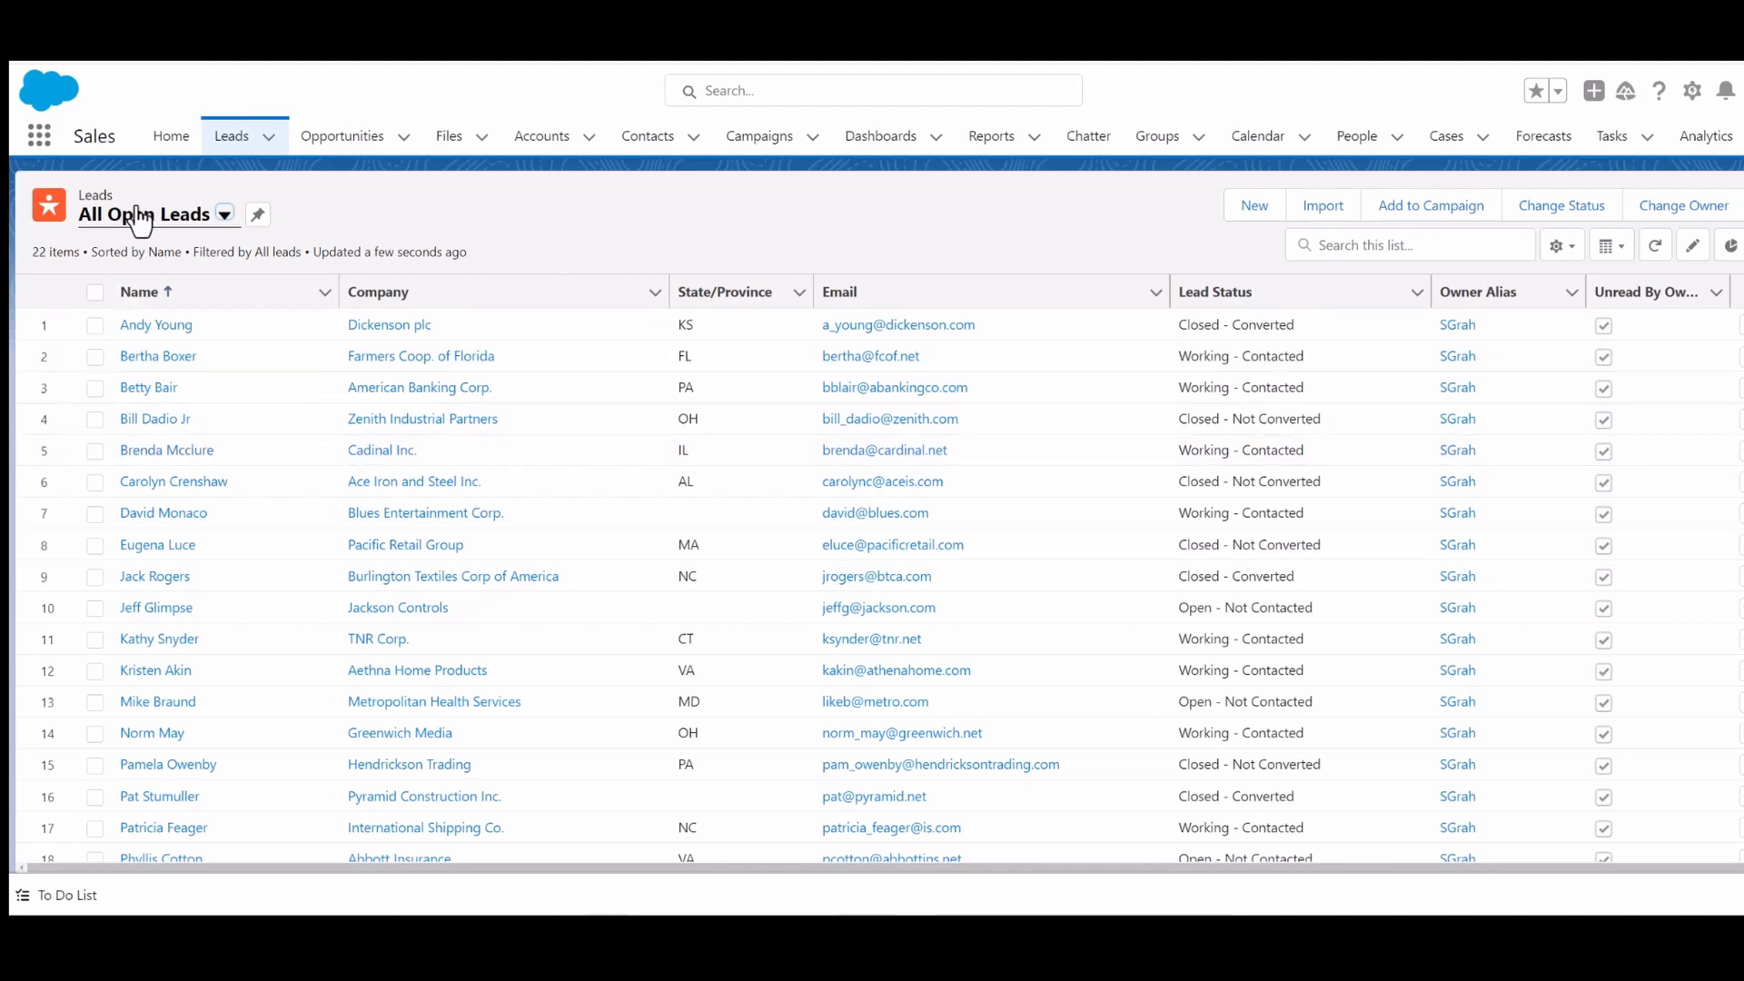
# - Switch to the Today's Leads list view, pin it, and reopen the Leads tab from Home
pyautogui.click(223, 215)
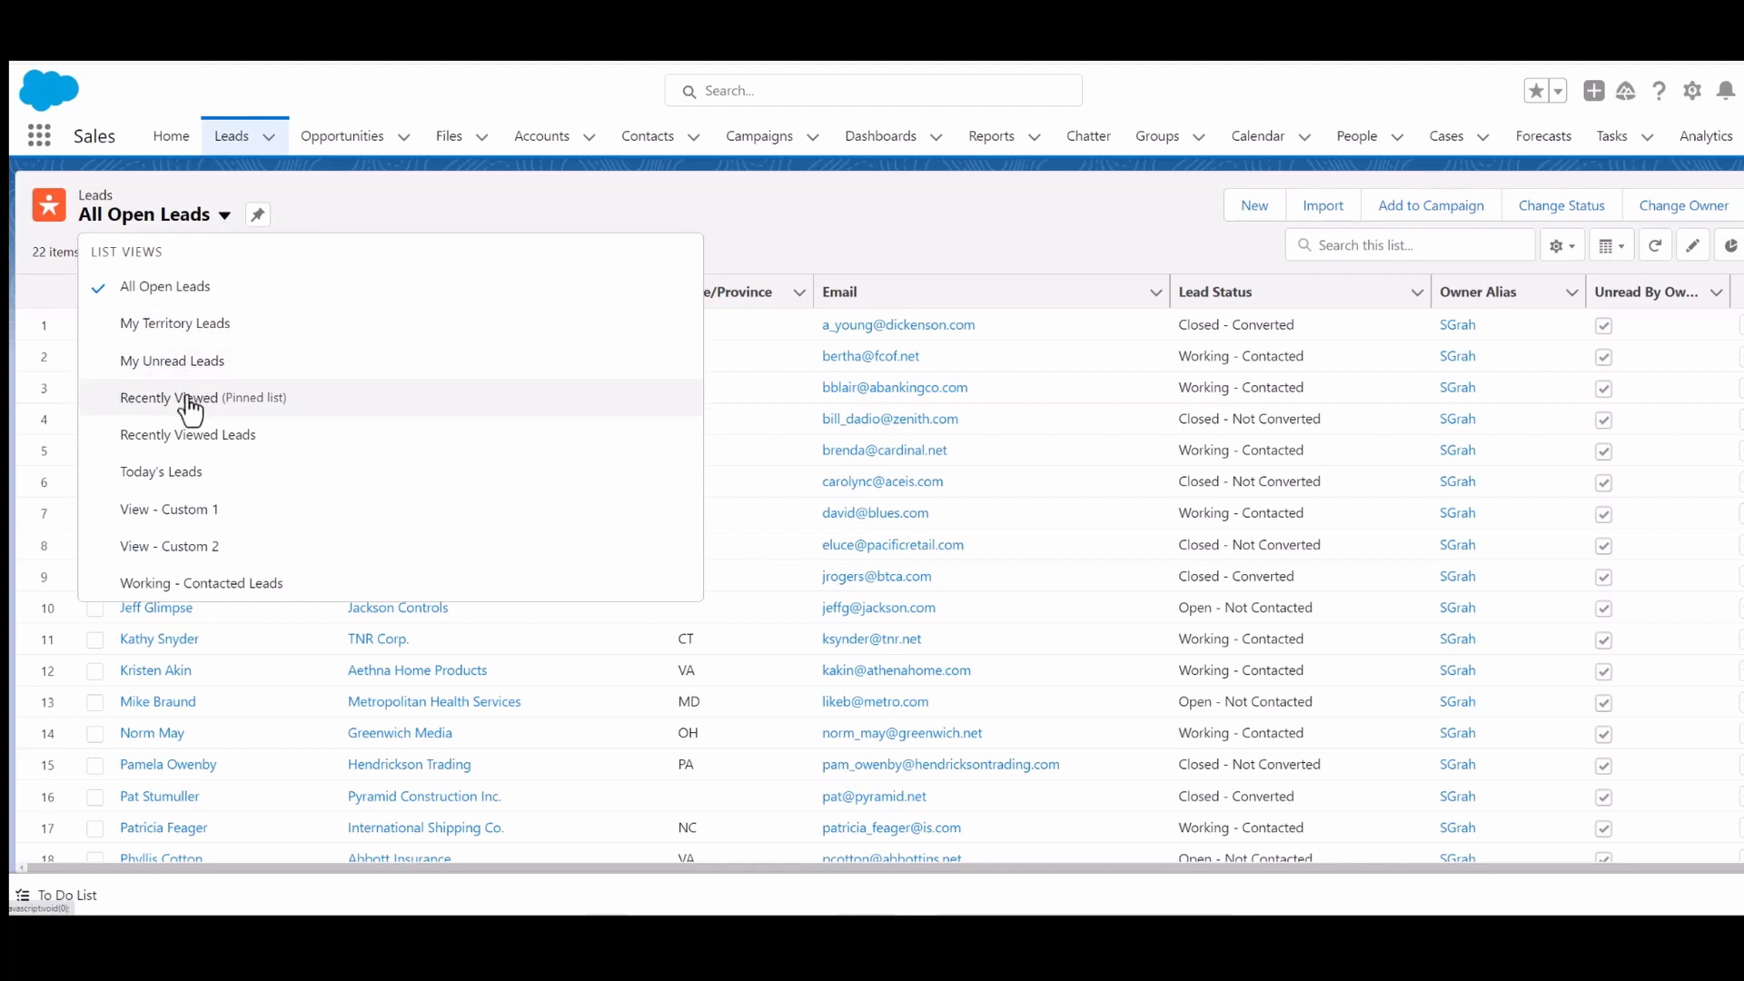
pyautogui.click(148, 406)
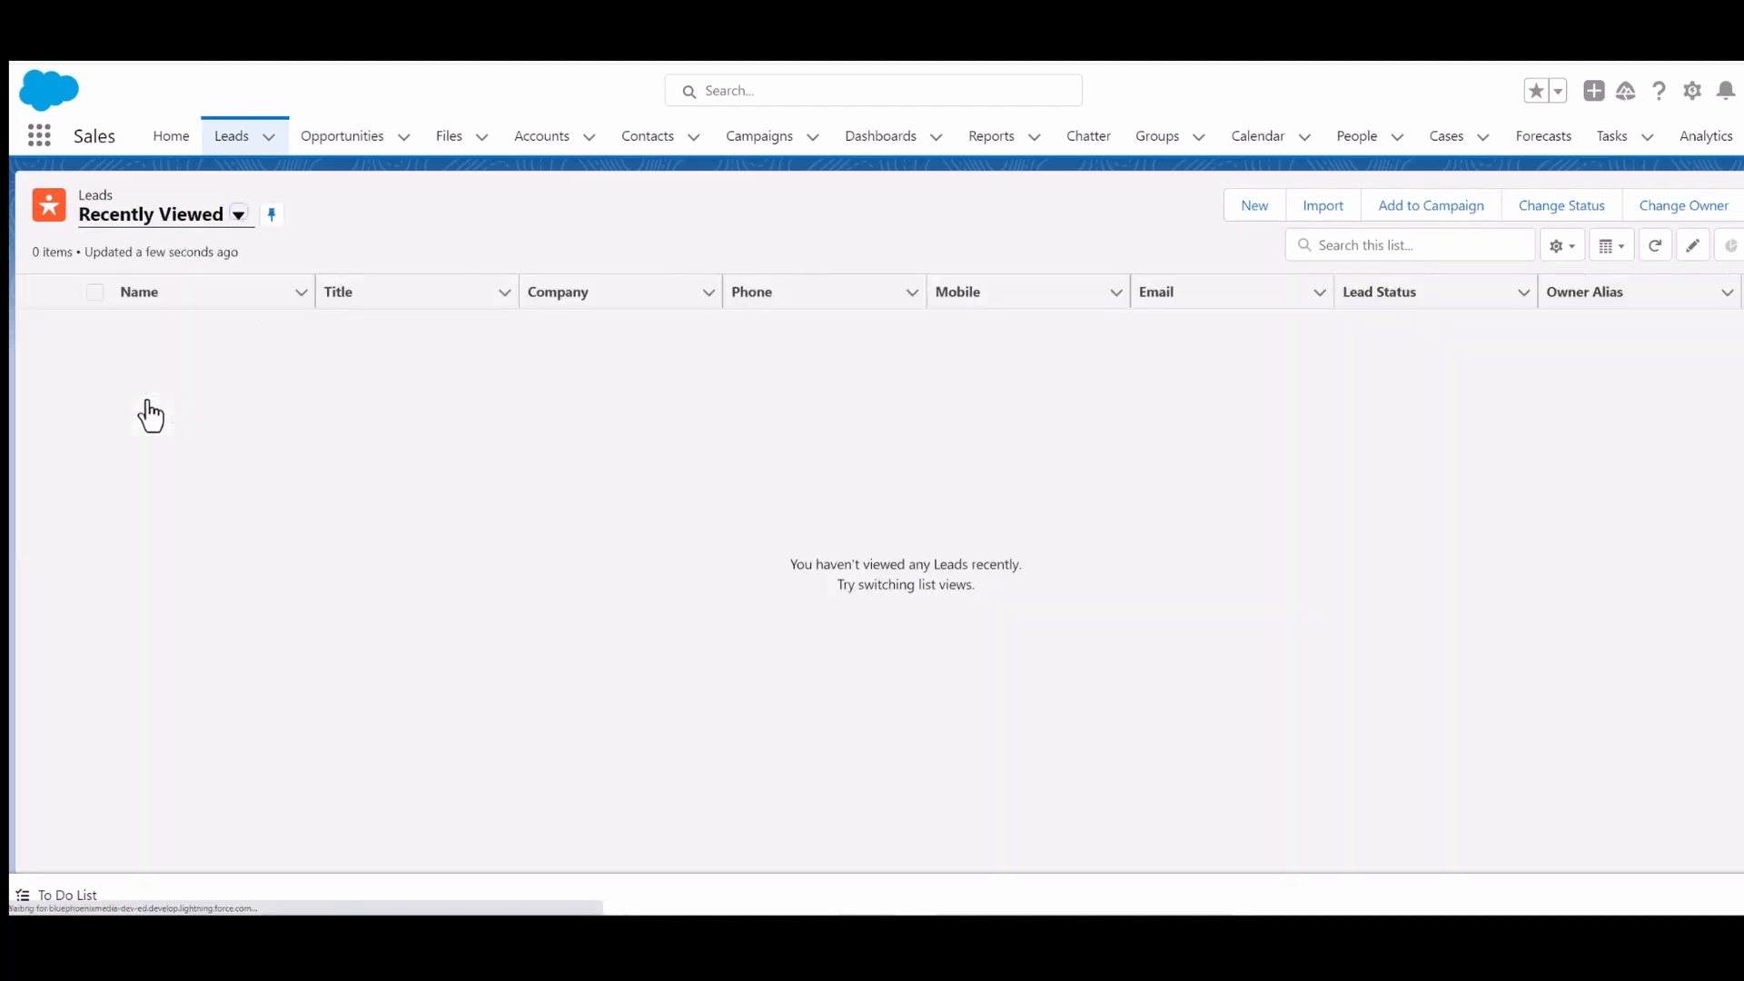
pyautogui.click(237, 216)
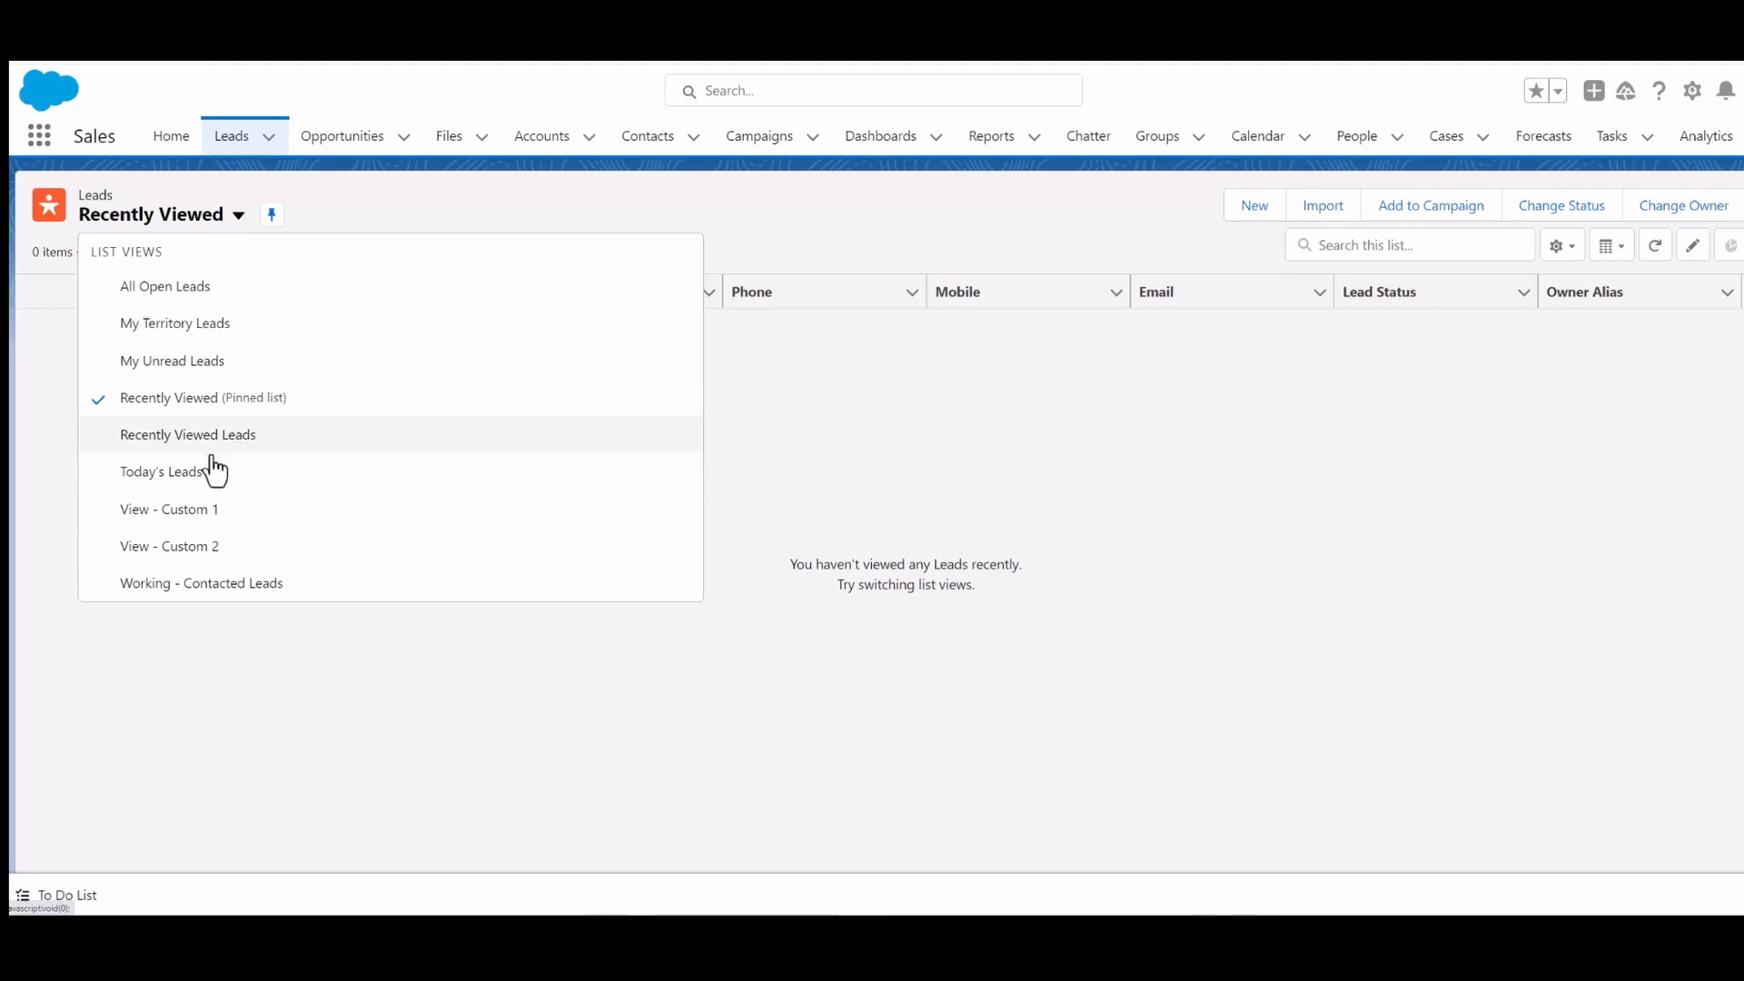
pyautogui.click(177, 471)
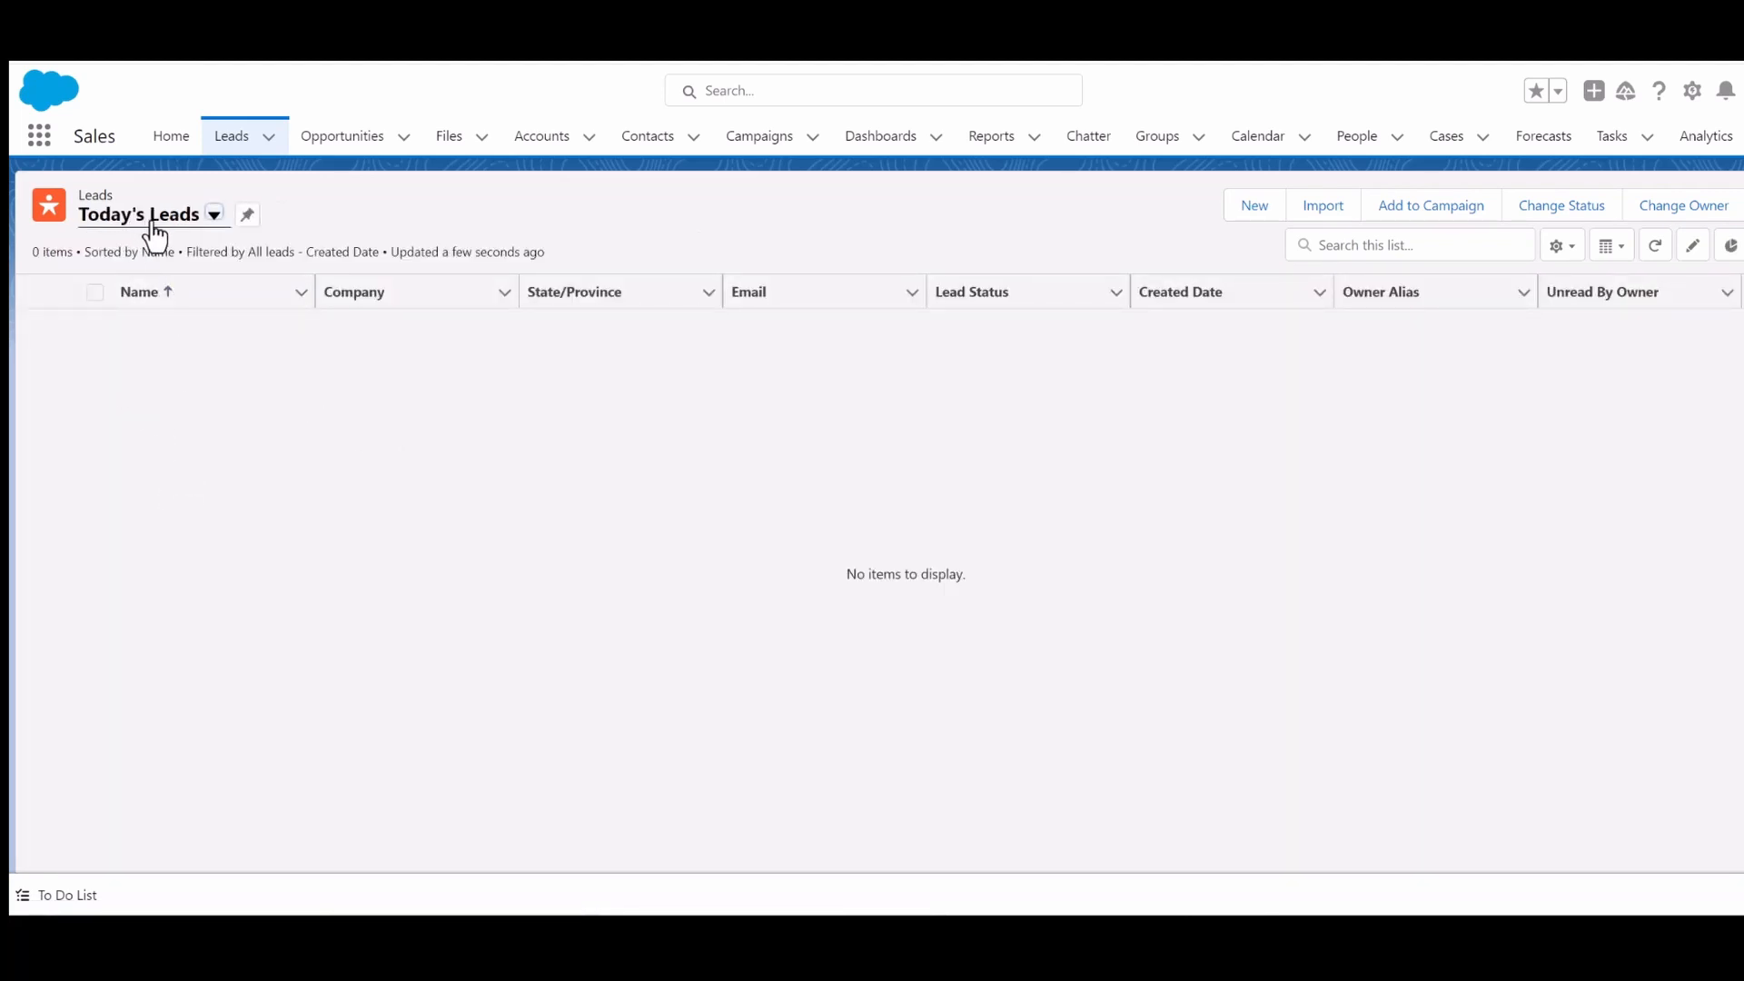
pyautogui.click(247, 215)
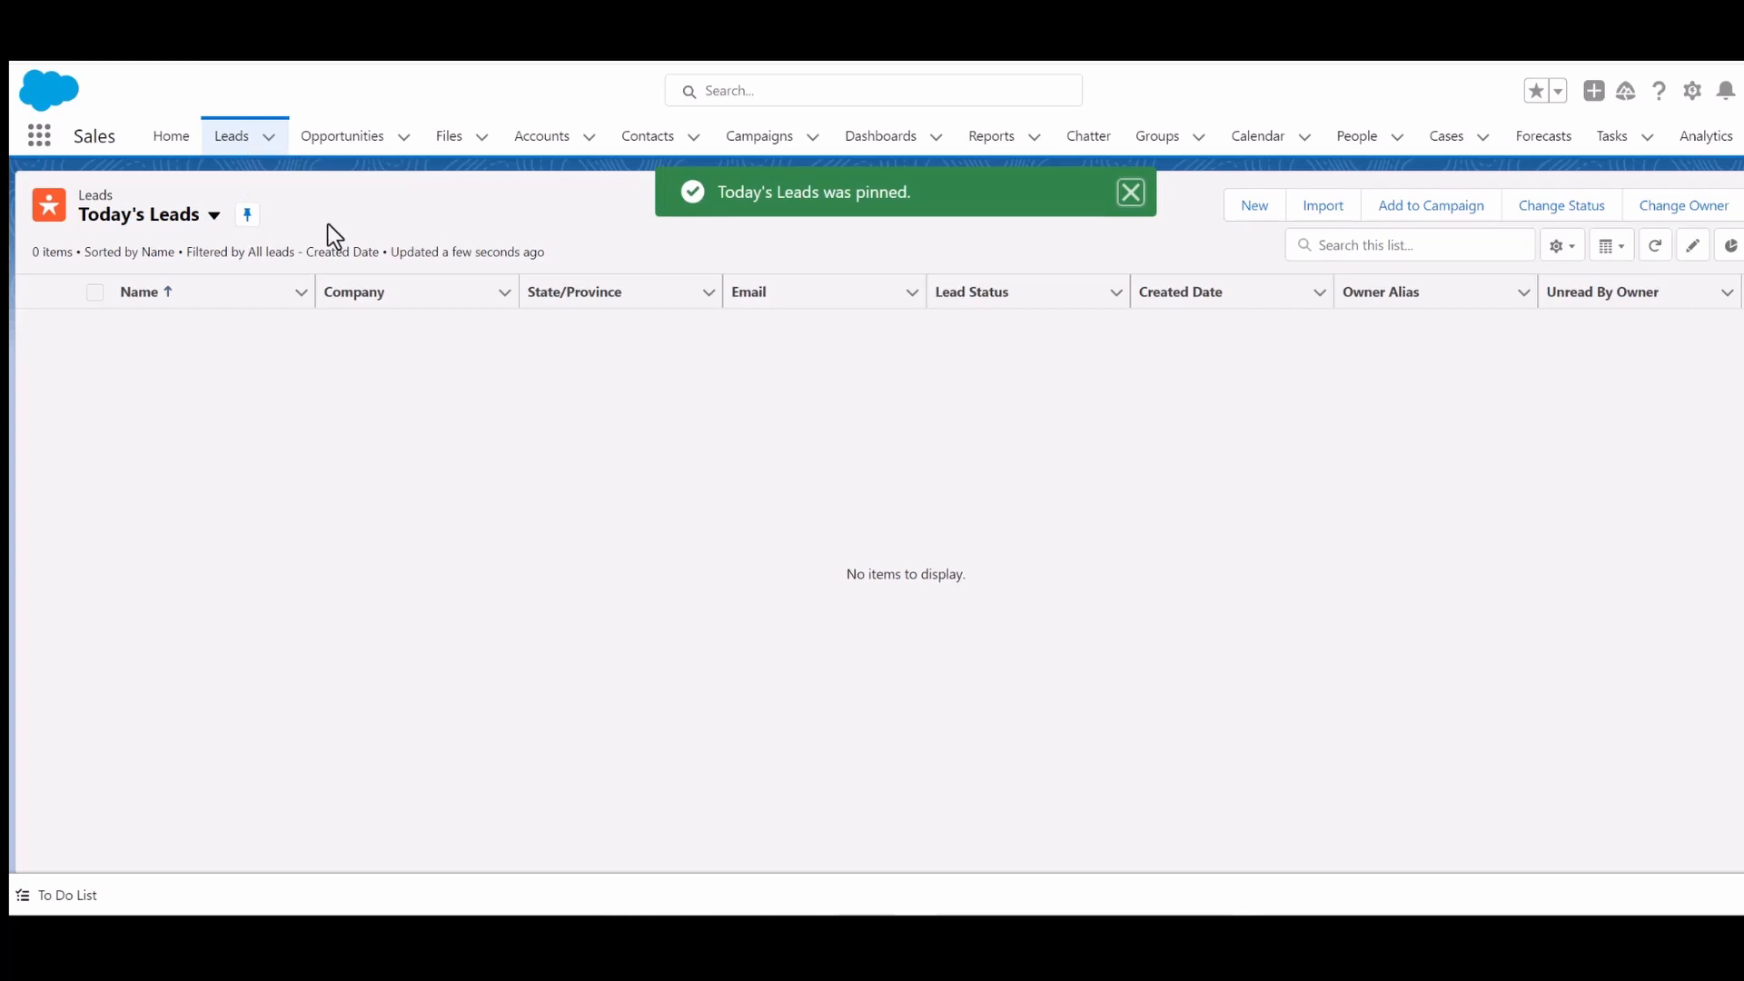
pyautogui.click(171, 146)
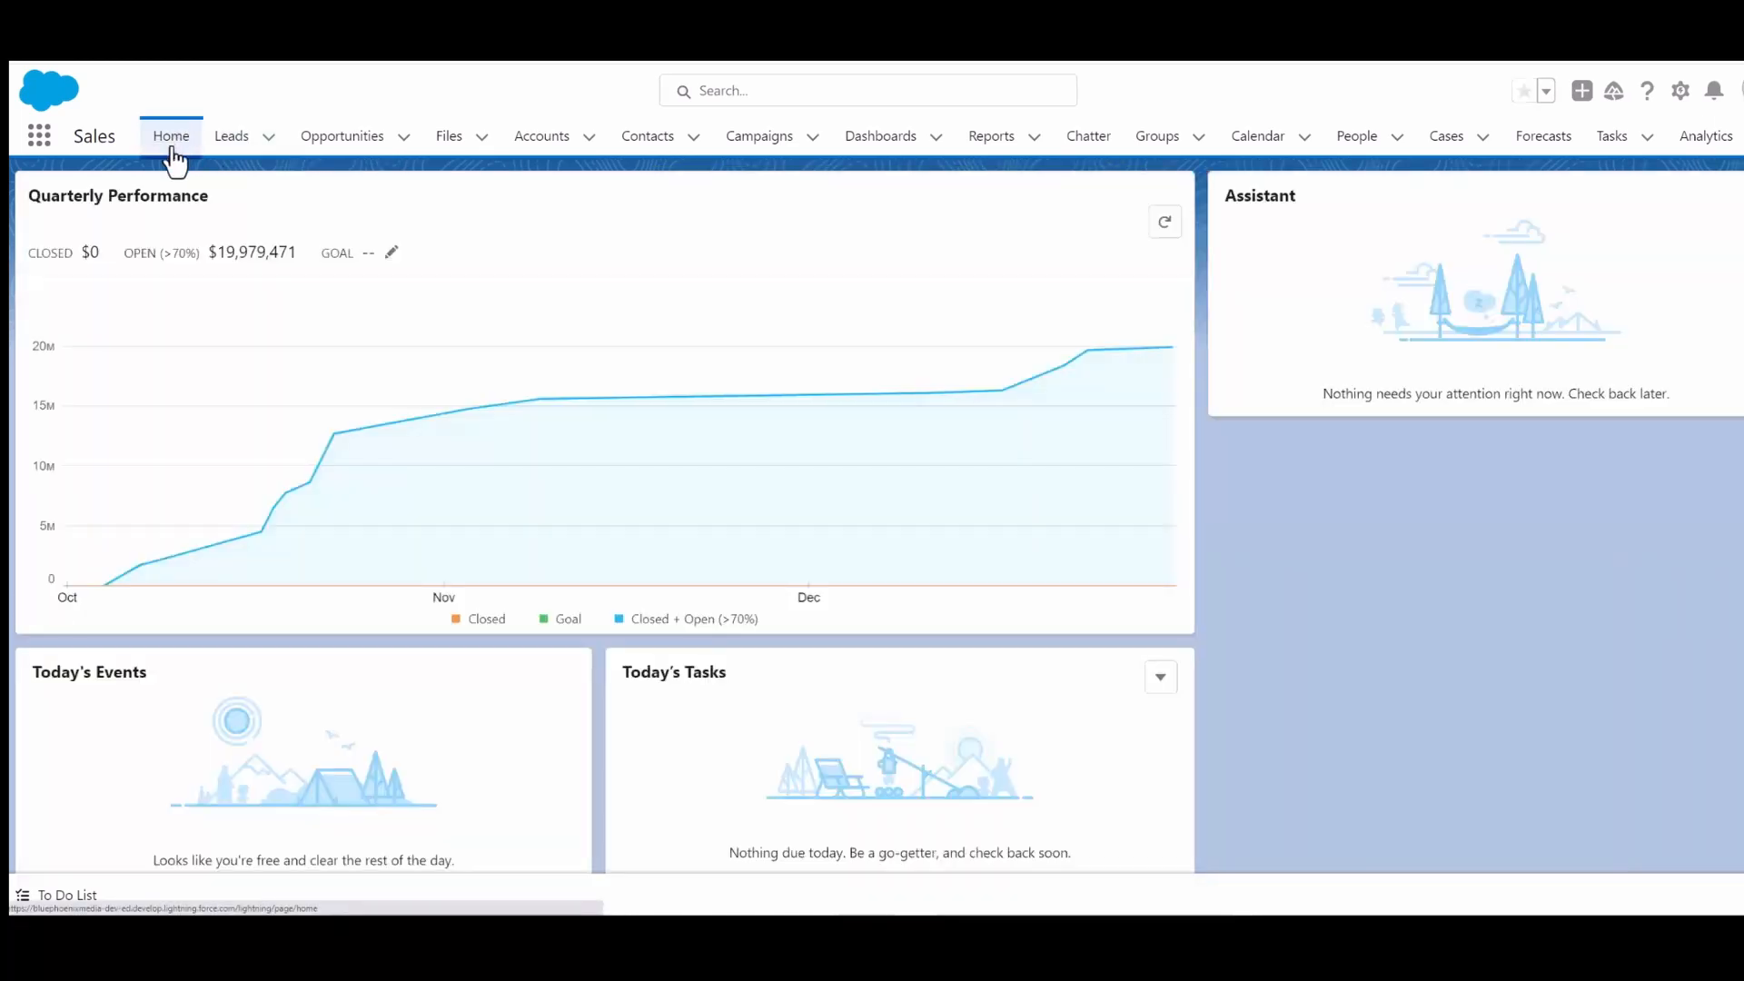
pyautogui.click(232, 146)
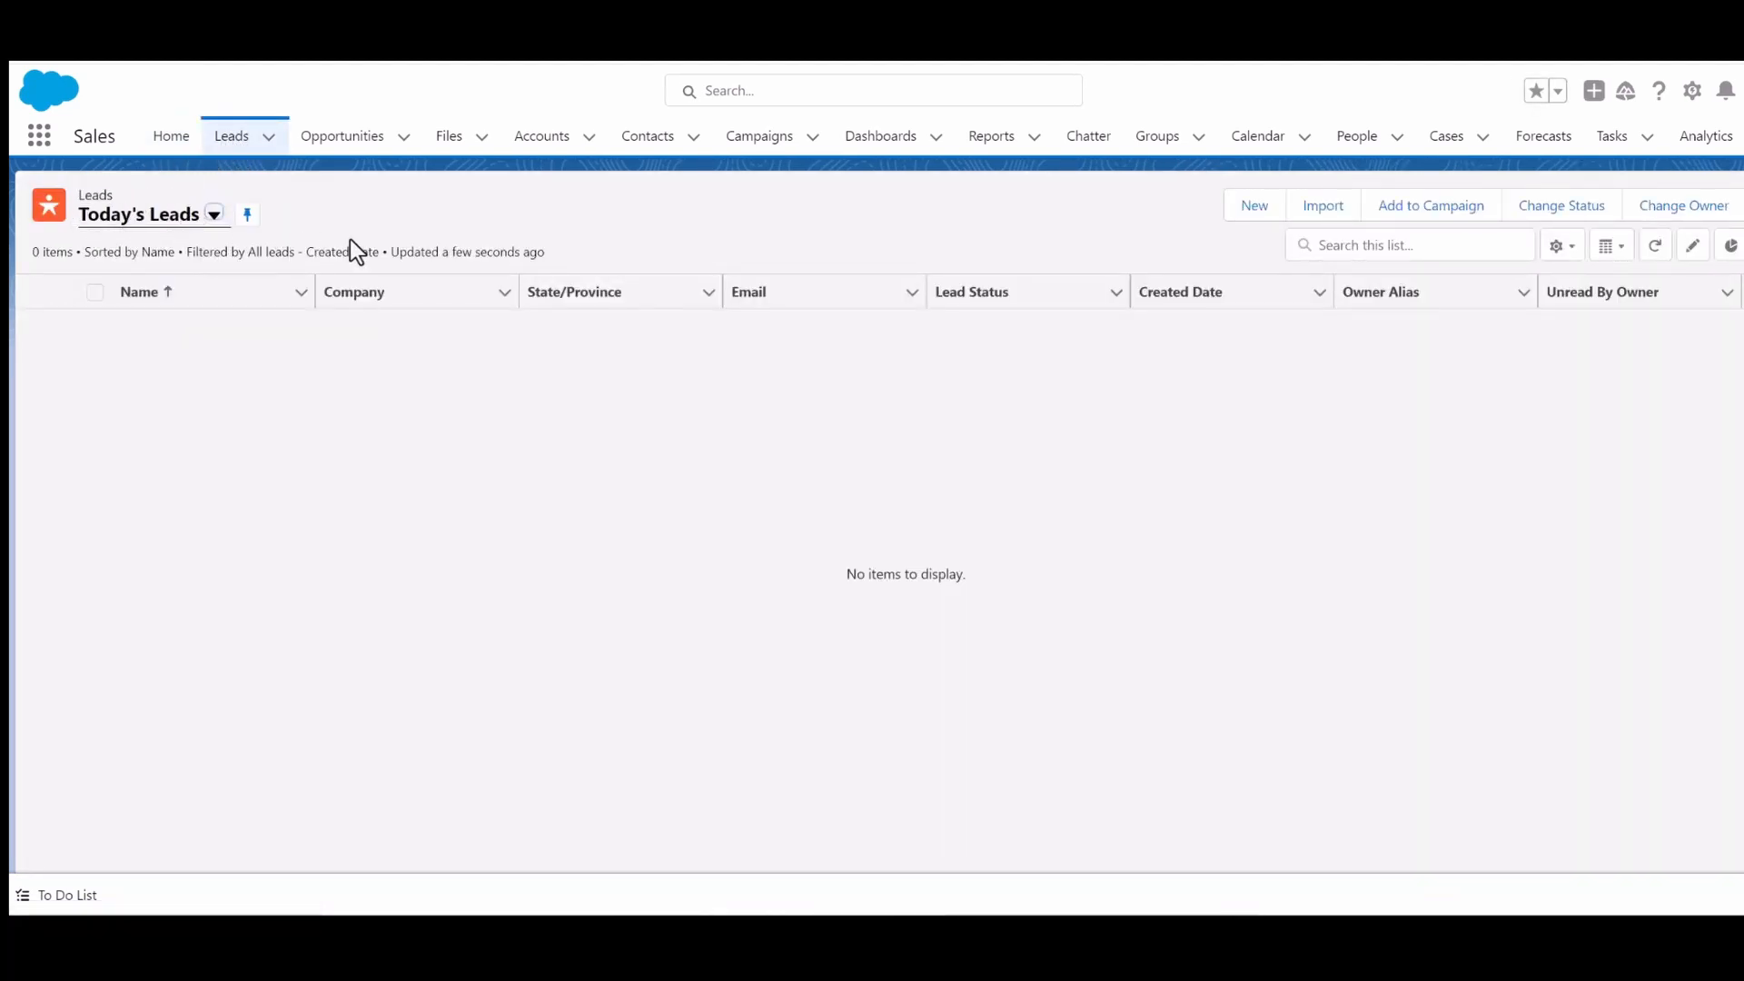
# - Switch to the All Open Leads list view and pin it as the default list
pyautogui.click(214, 215)
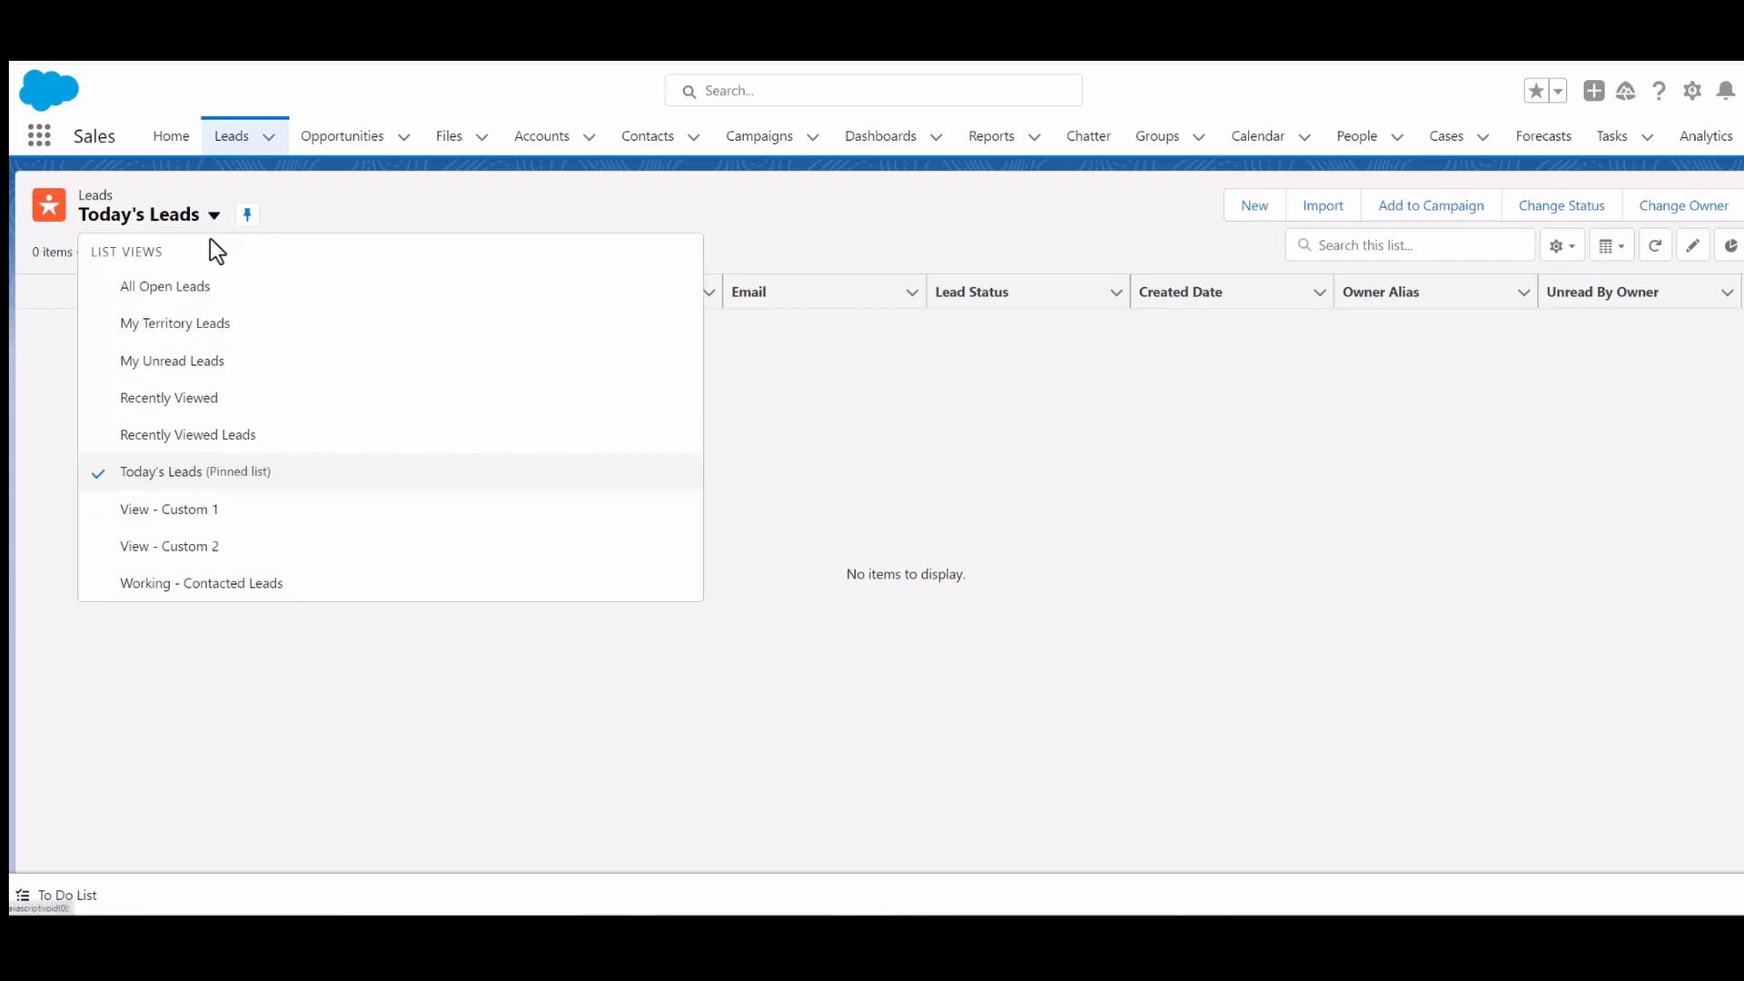
pyautogui.click(176, 286)
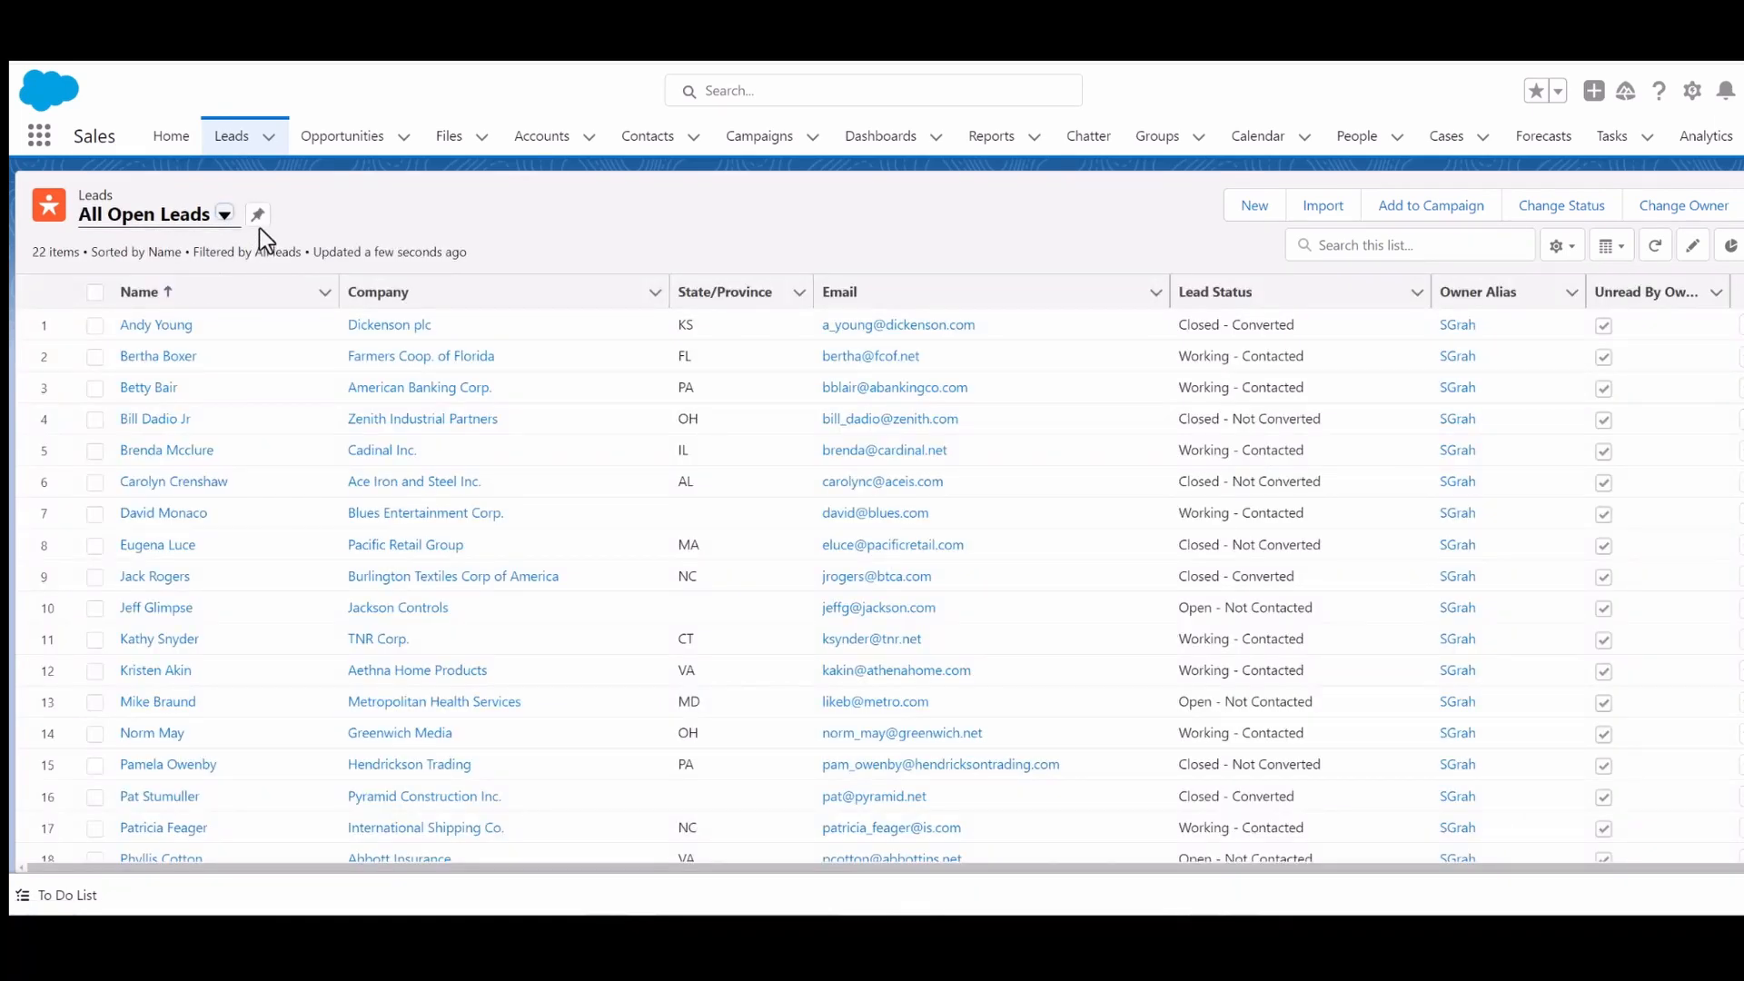
pyautogui.click(258, 216)
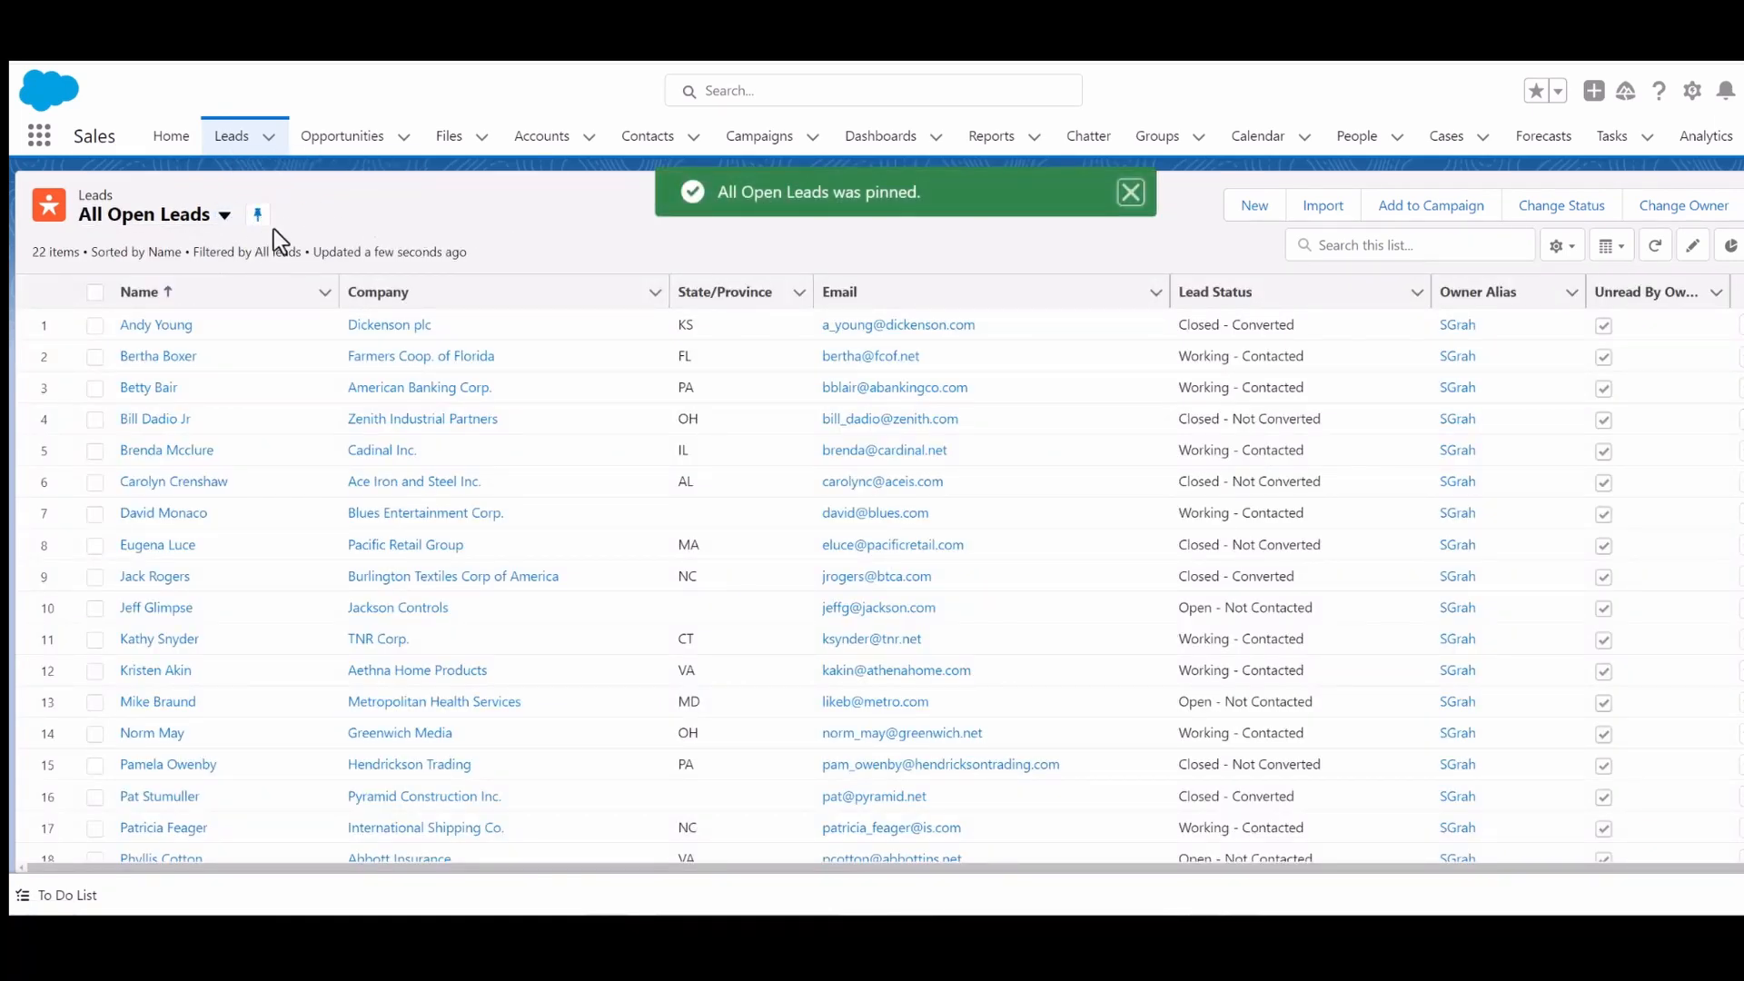
# - Open the View - Custom 1 list view and pin it
pyautogui.click(225, 215)
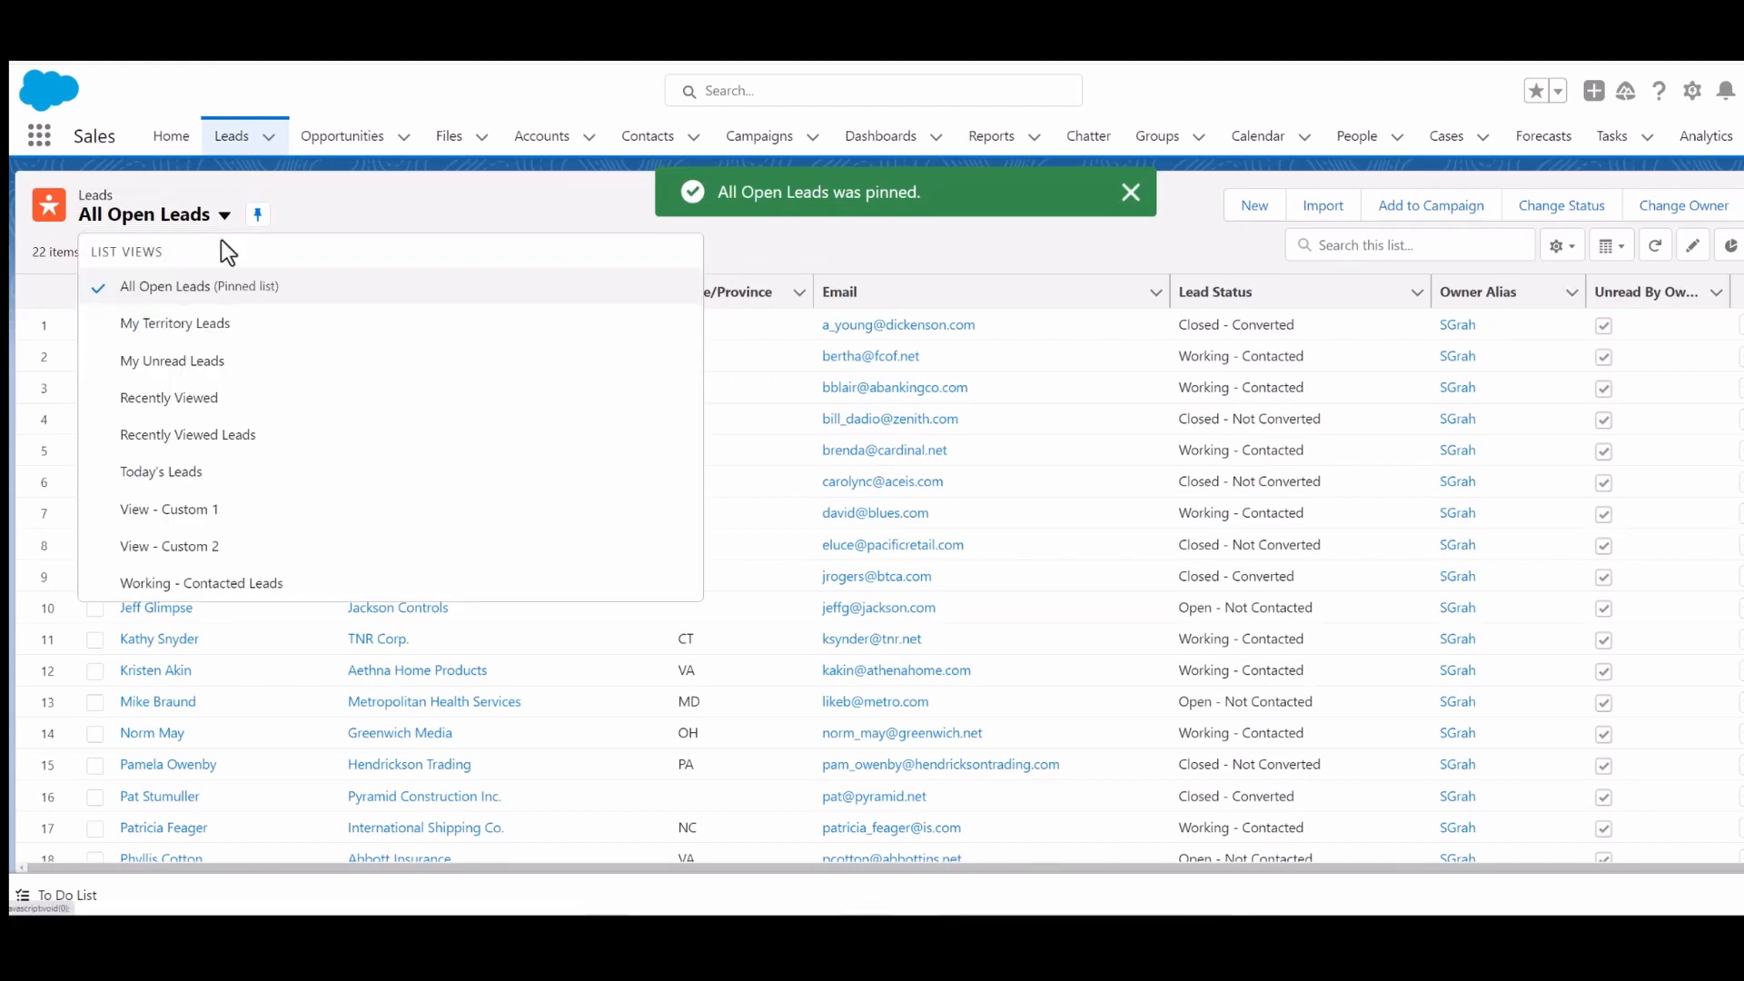
pyautogui.click(218, 511)
pyautogui.click(270, 215)
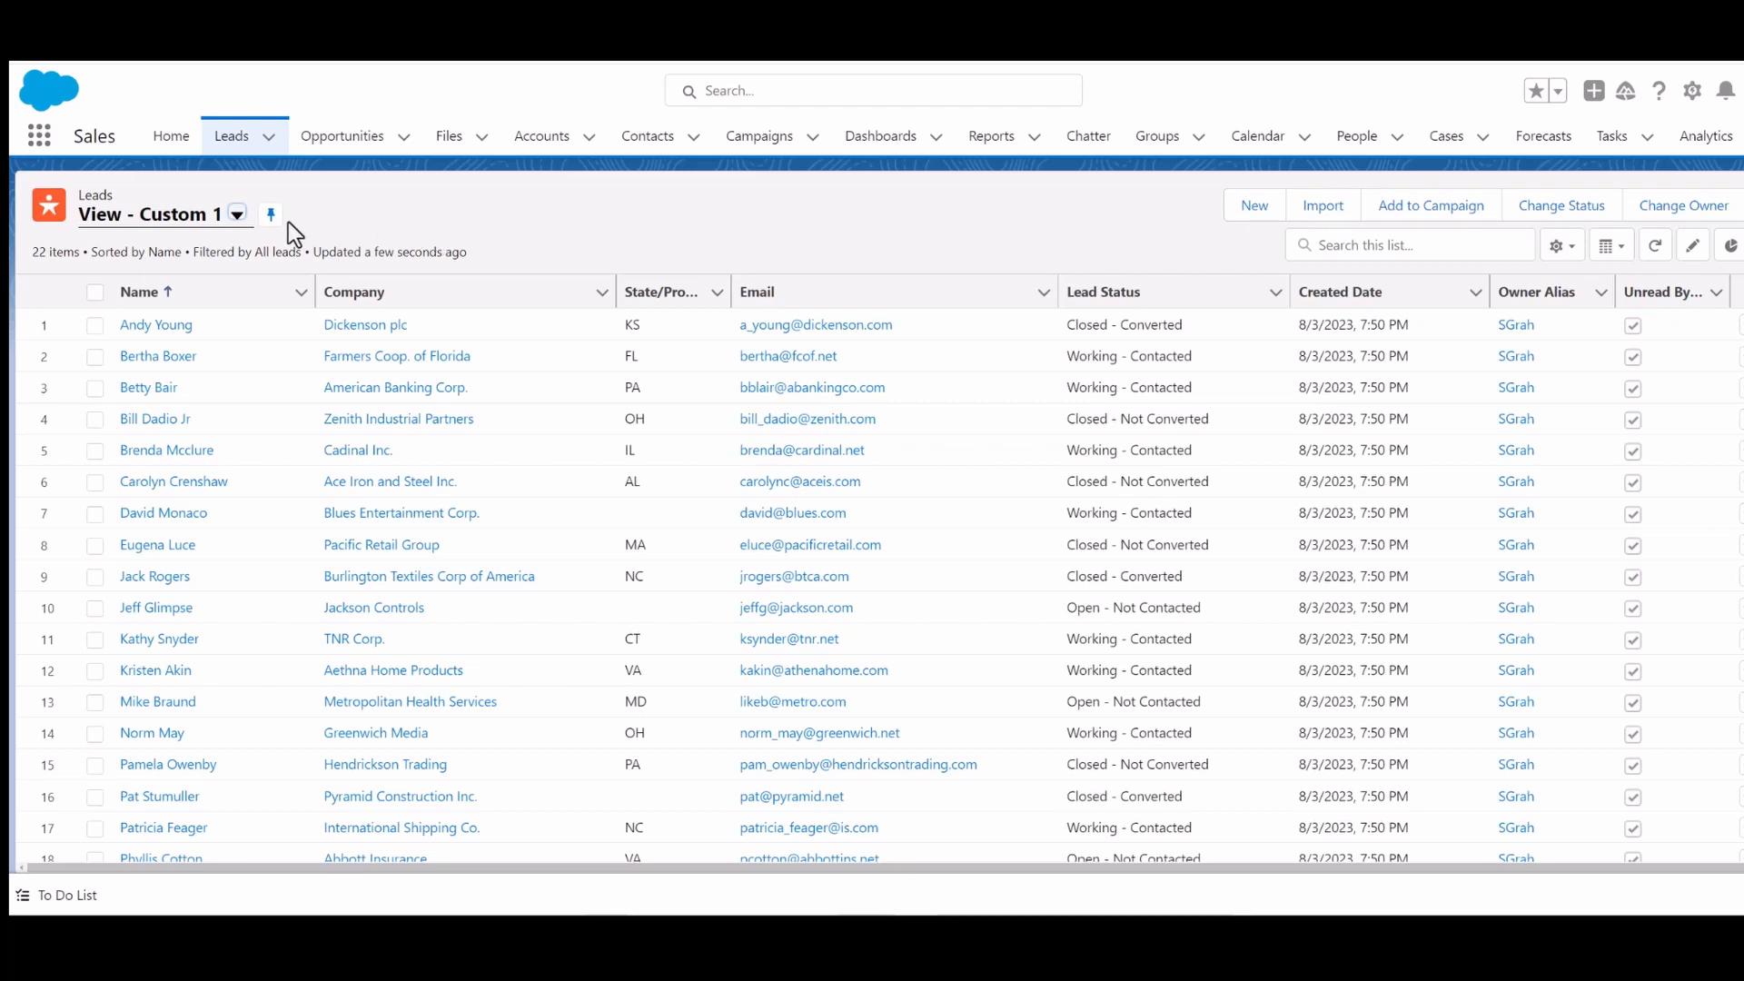
# - Switch back to the All Open Leads list view and scroll through its records
pyautogui.click(234, 216)
pyautogui.click(165, 287)
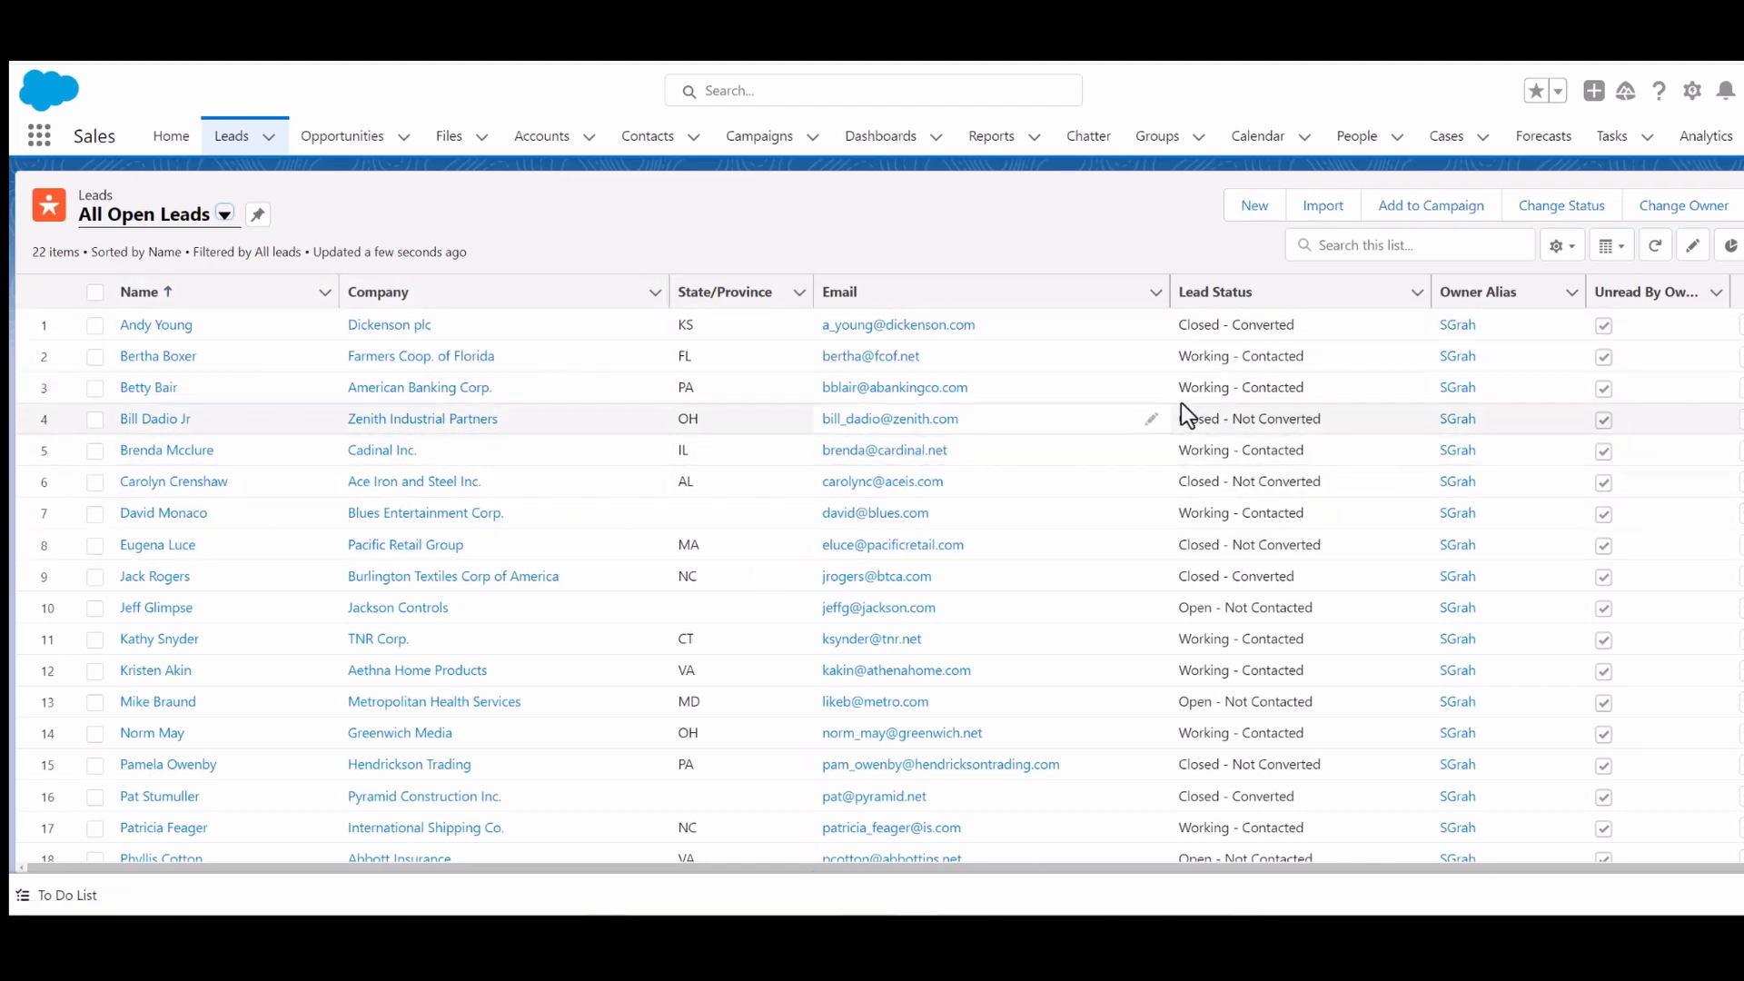
pyautogui.scroll(-2, 1368, 569)
pyautogui.scroll(-2, 1368, 572)
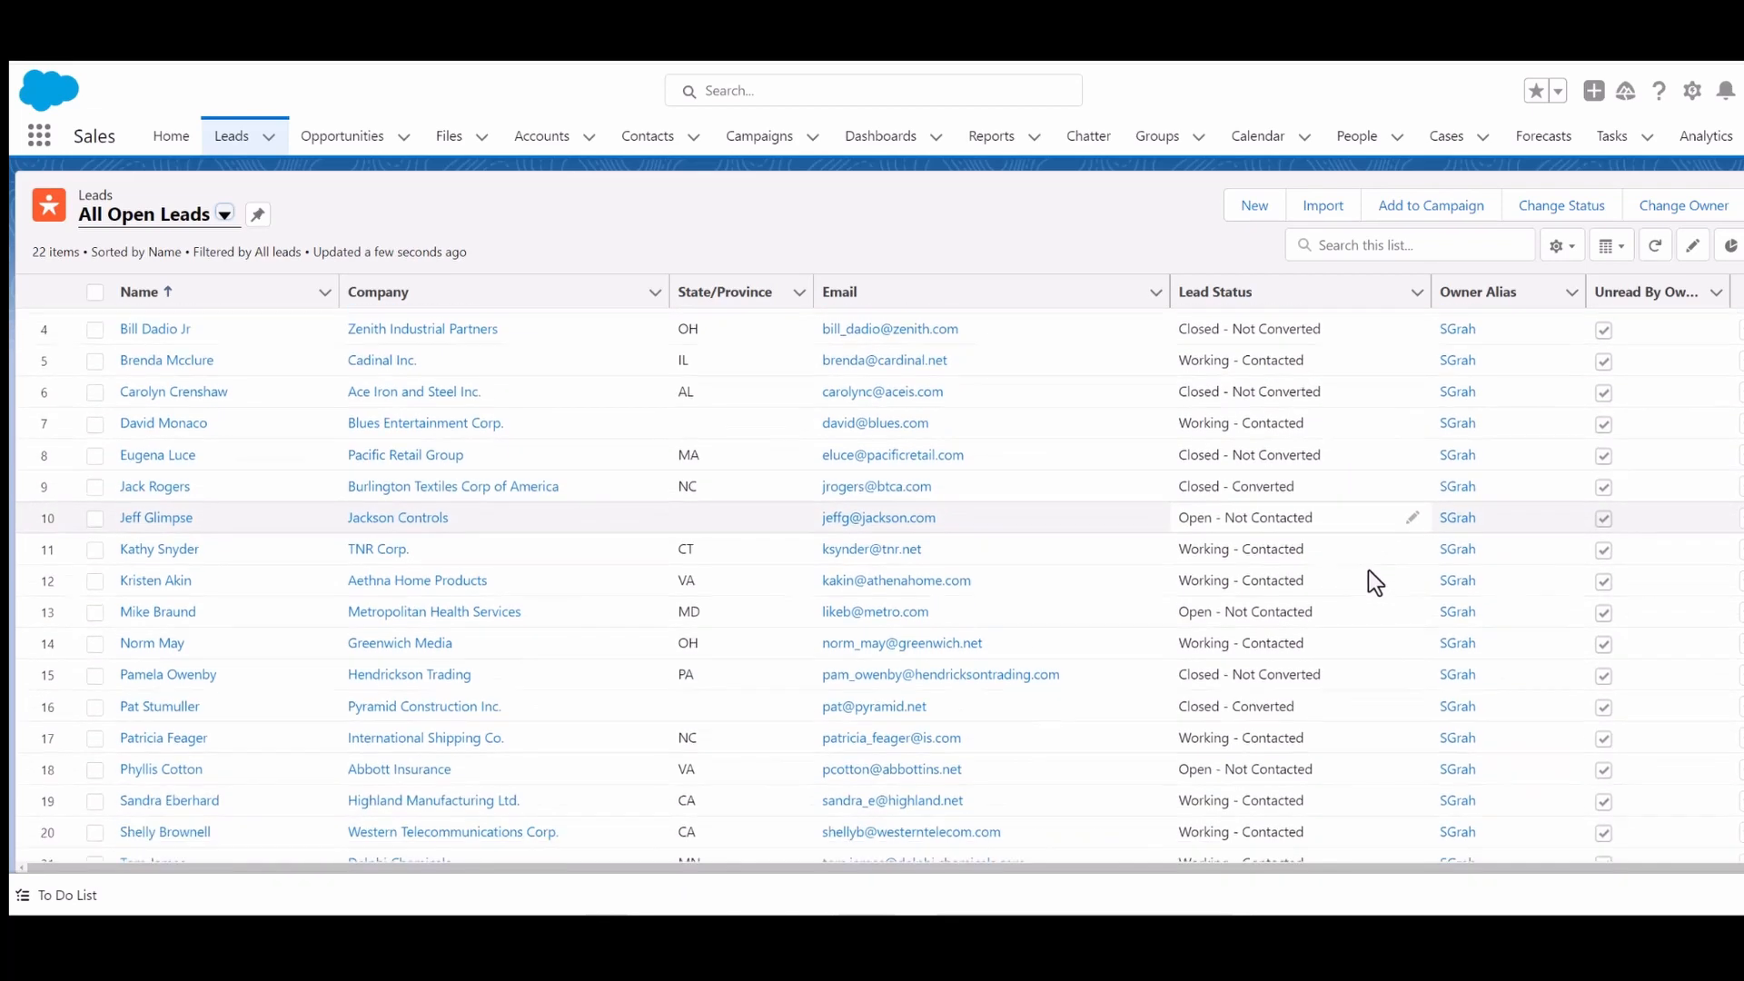
pyautogui.scroll(3, 1369, 572)
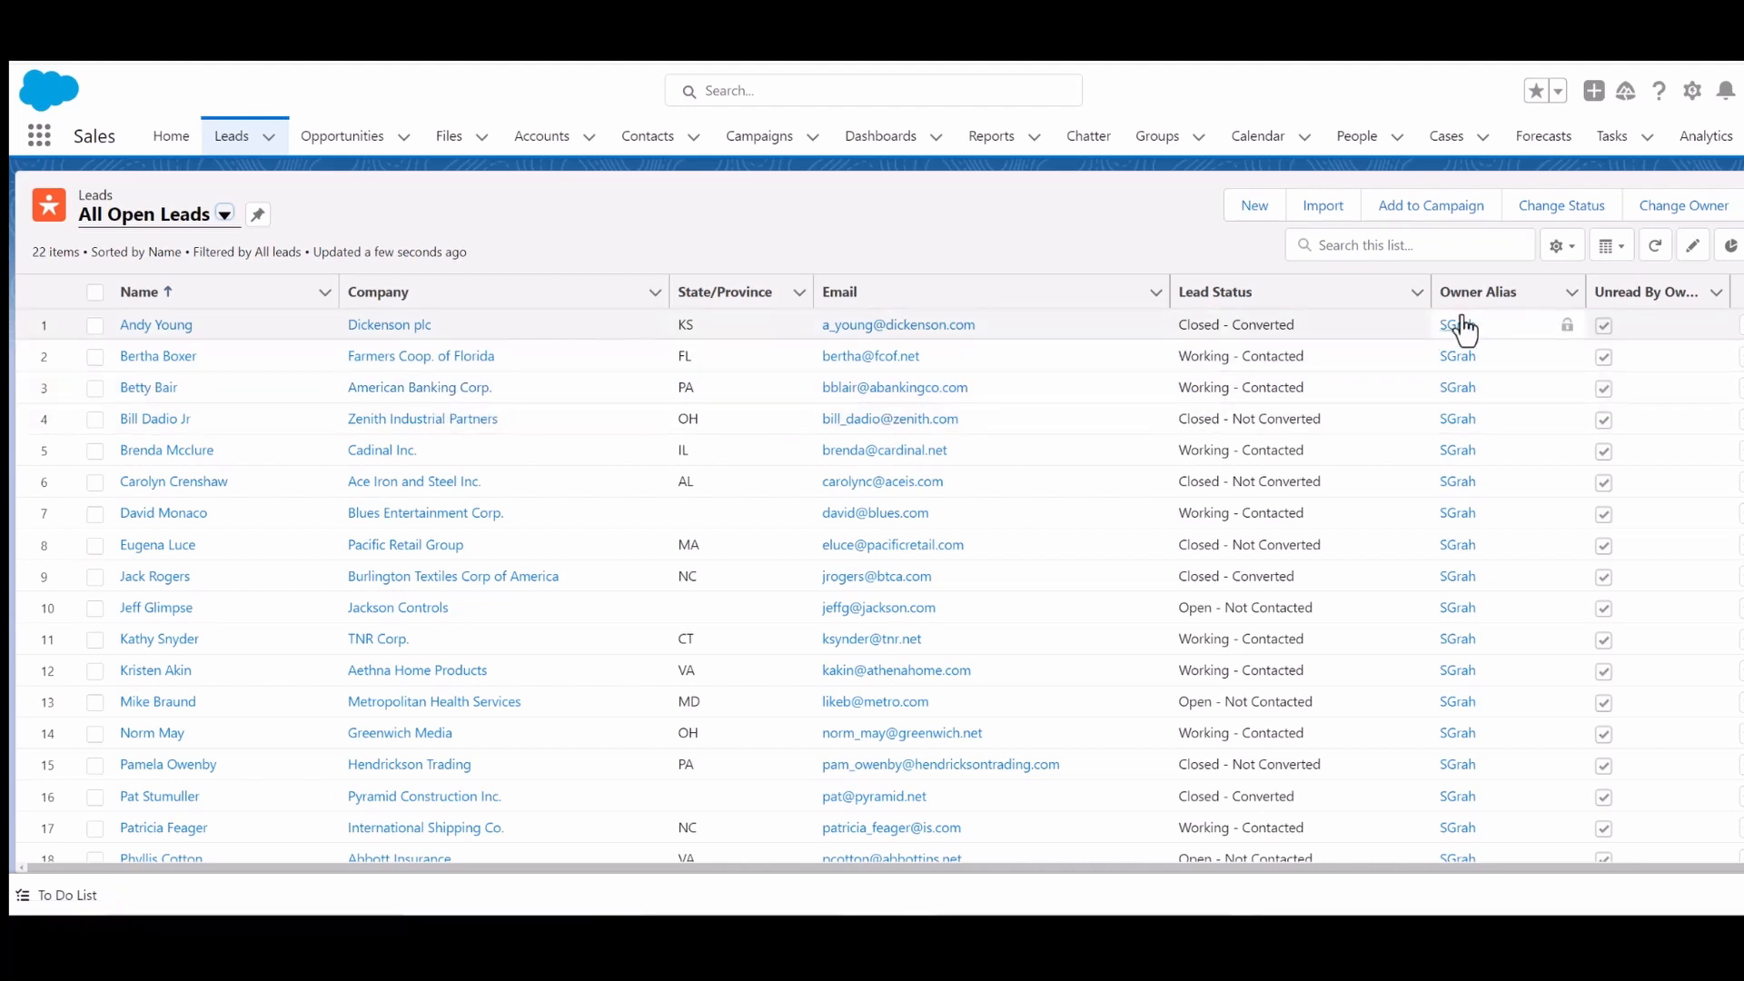
# - Create a new list view named California Leads with API name California_Leads and save it
pyautogui.click(1566, 260)
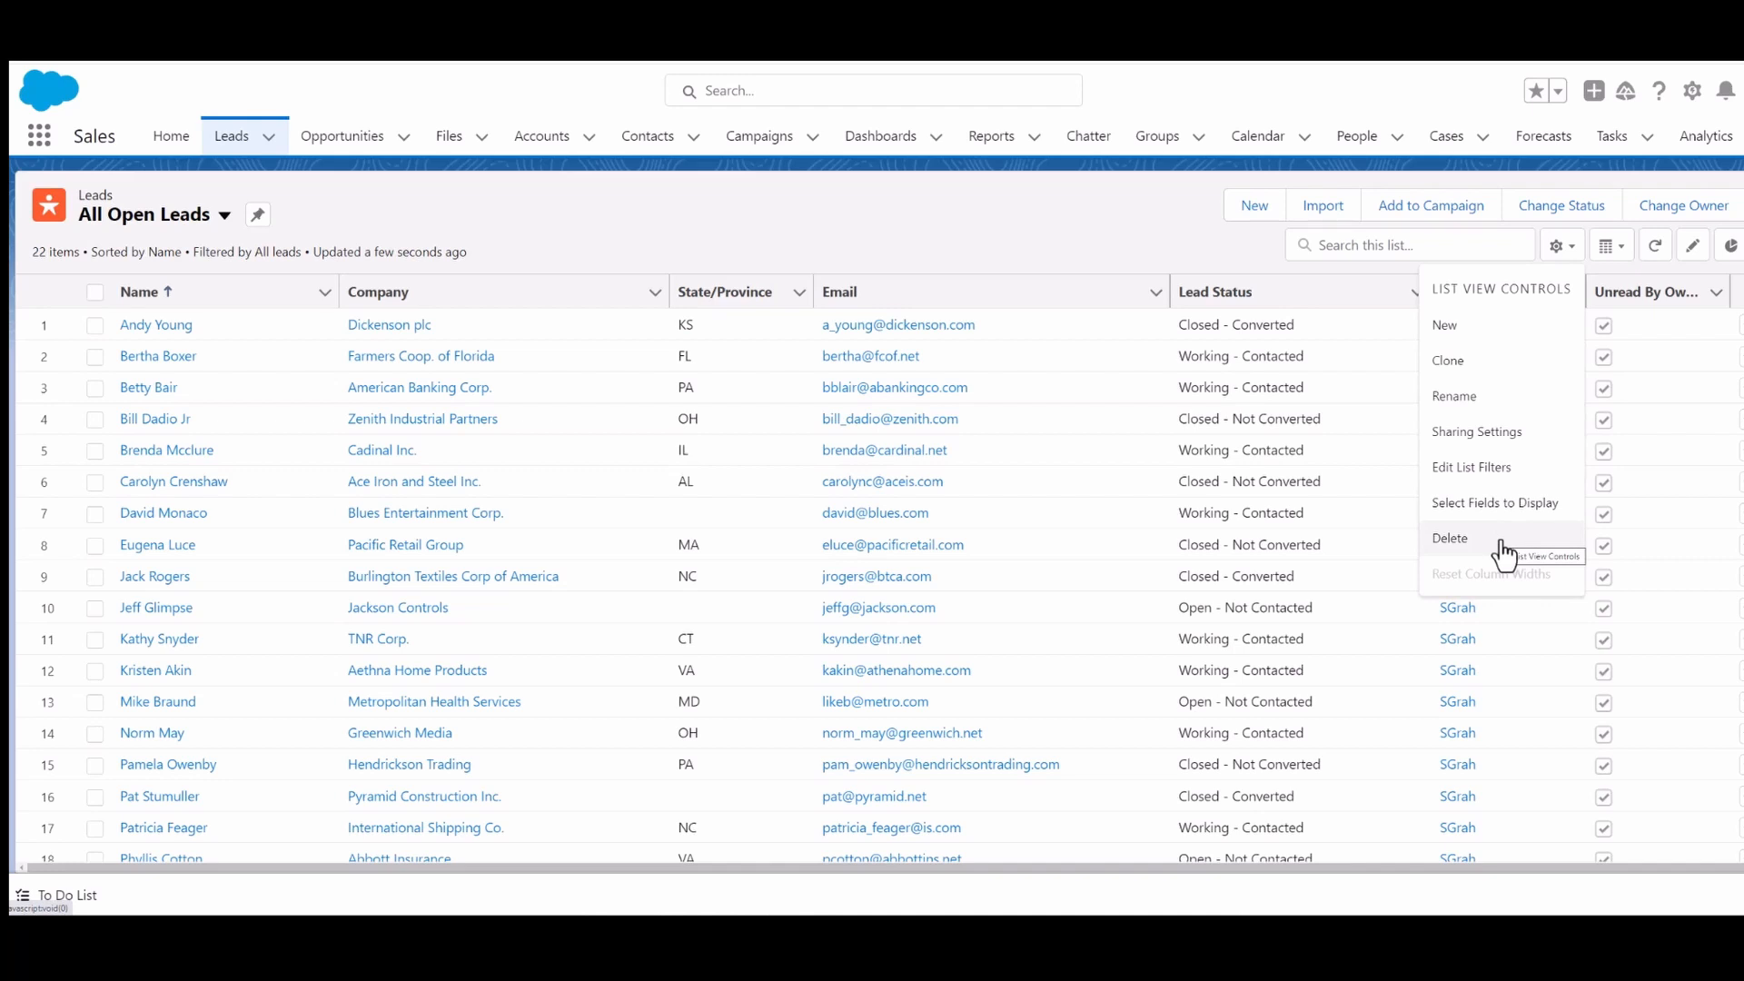
pyautogui.click(1451, 332)
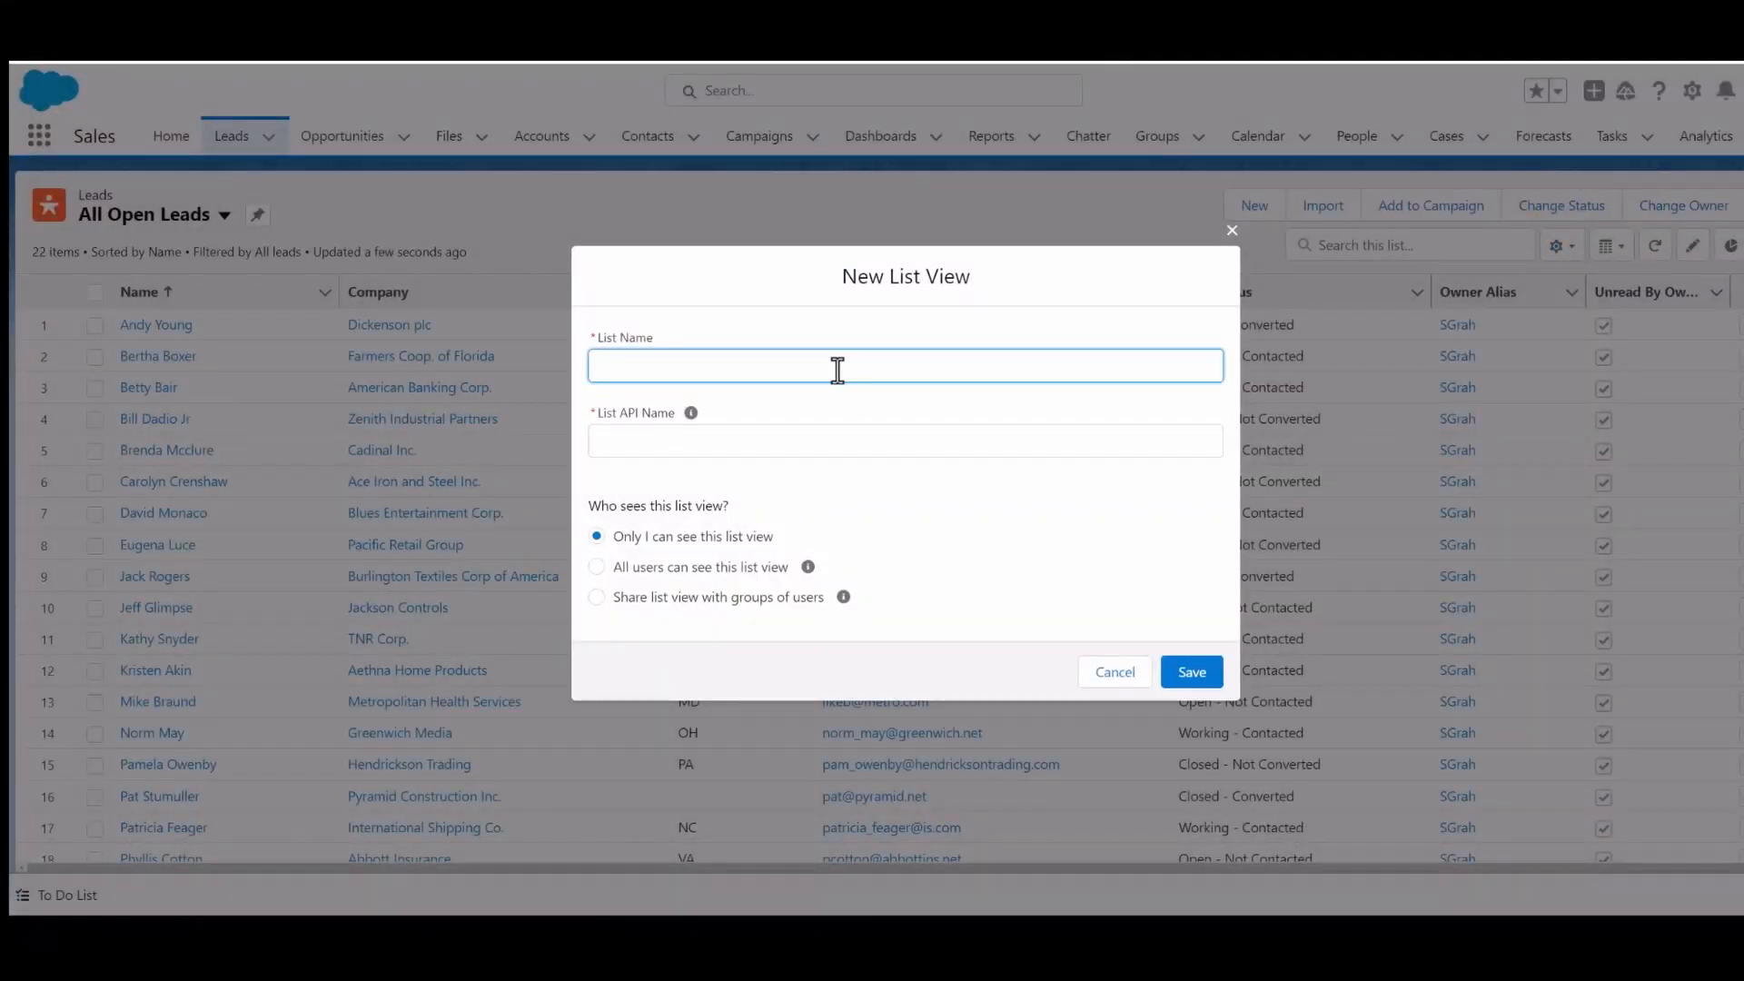
pyautogui.write('California Leads')
pyautogui.click(779, 440)
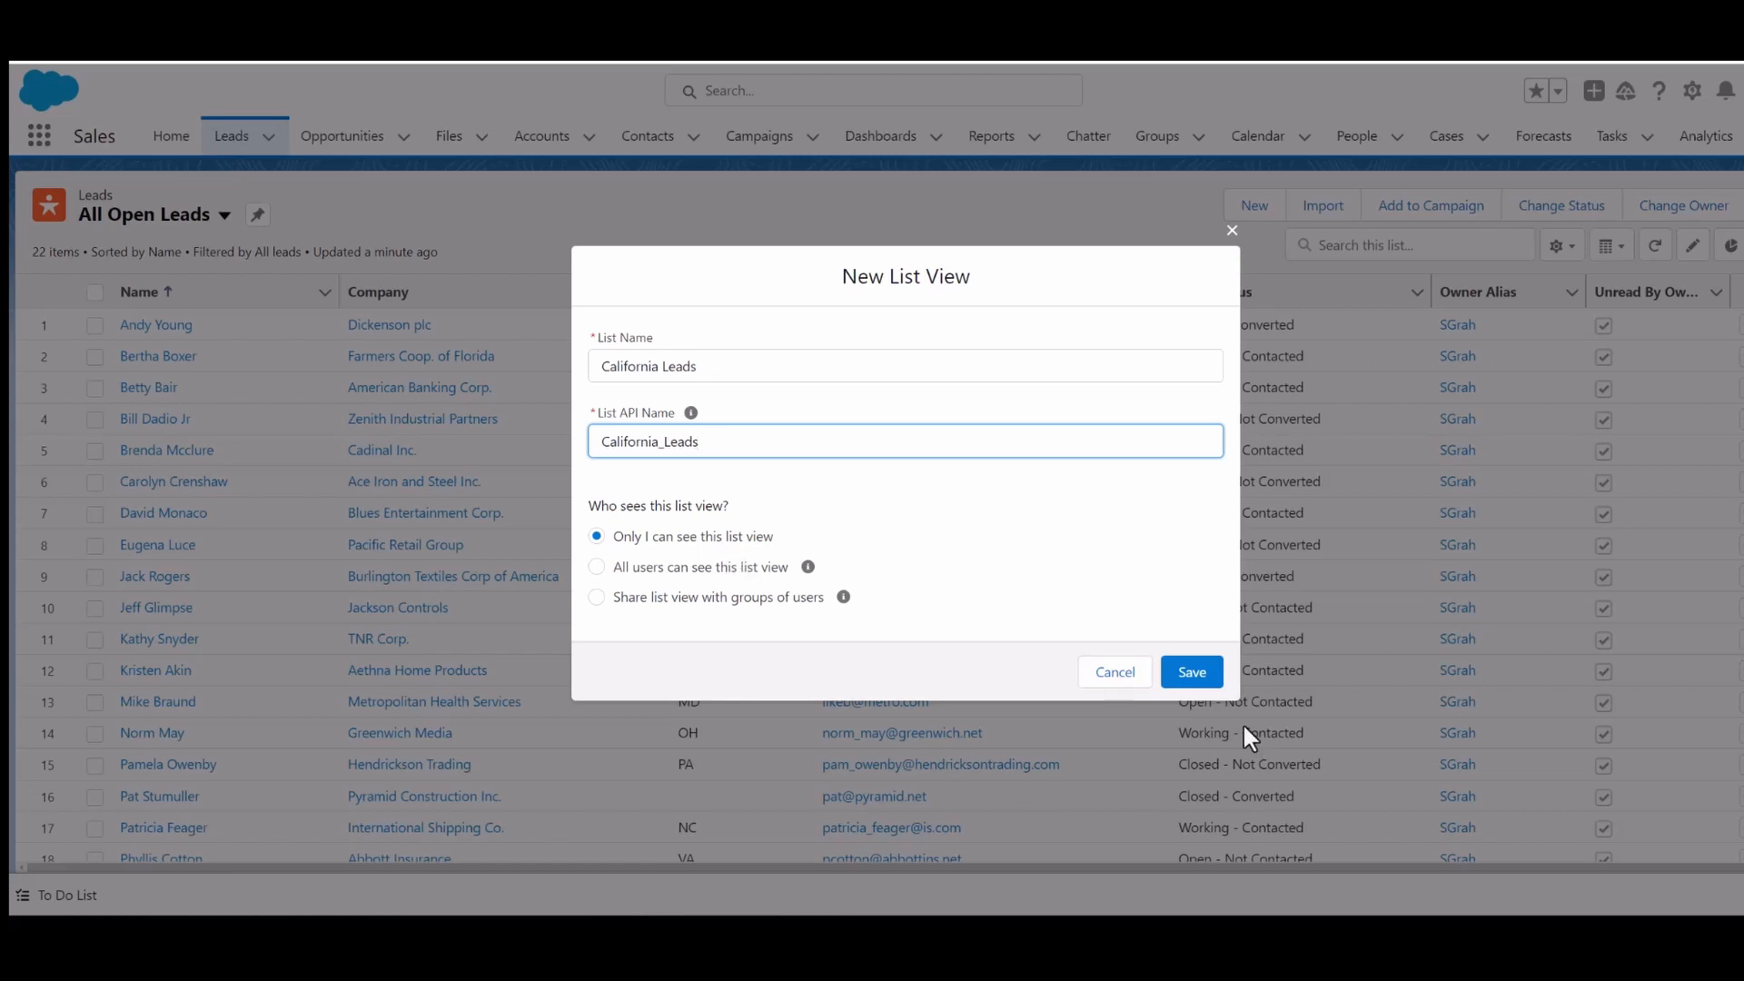
pyautogui.click(1207, 679)
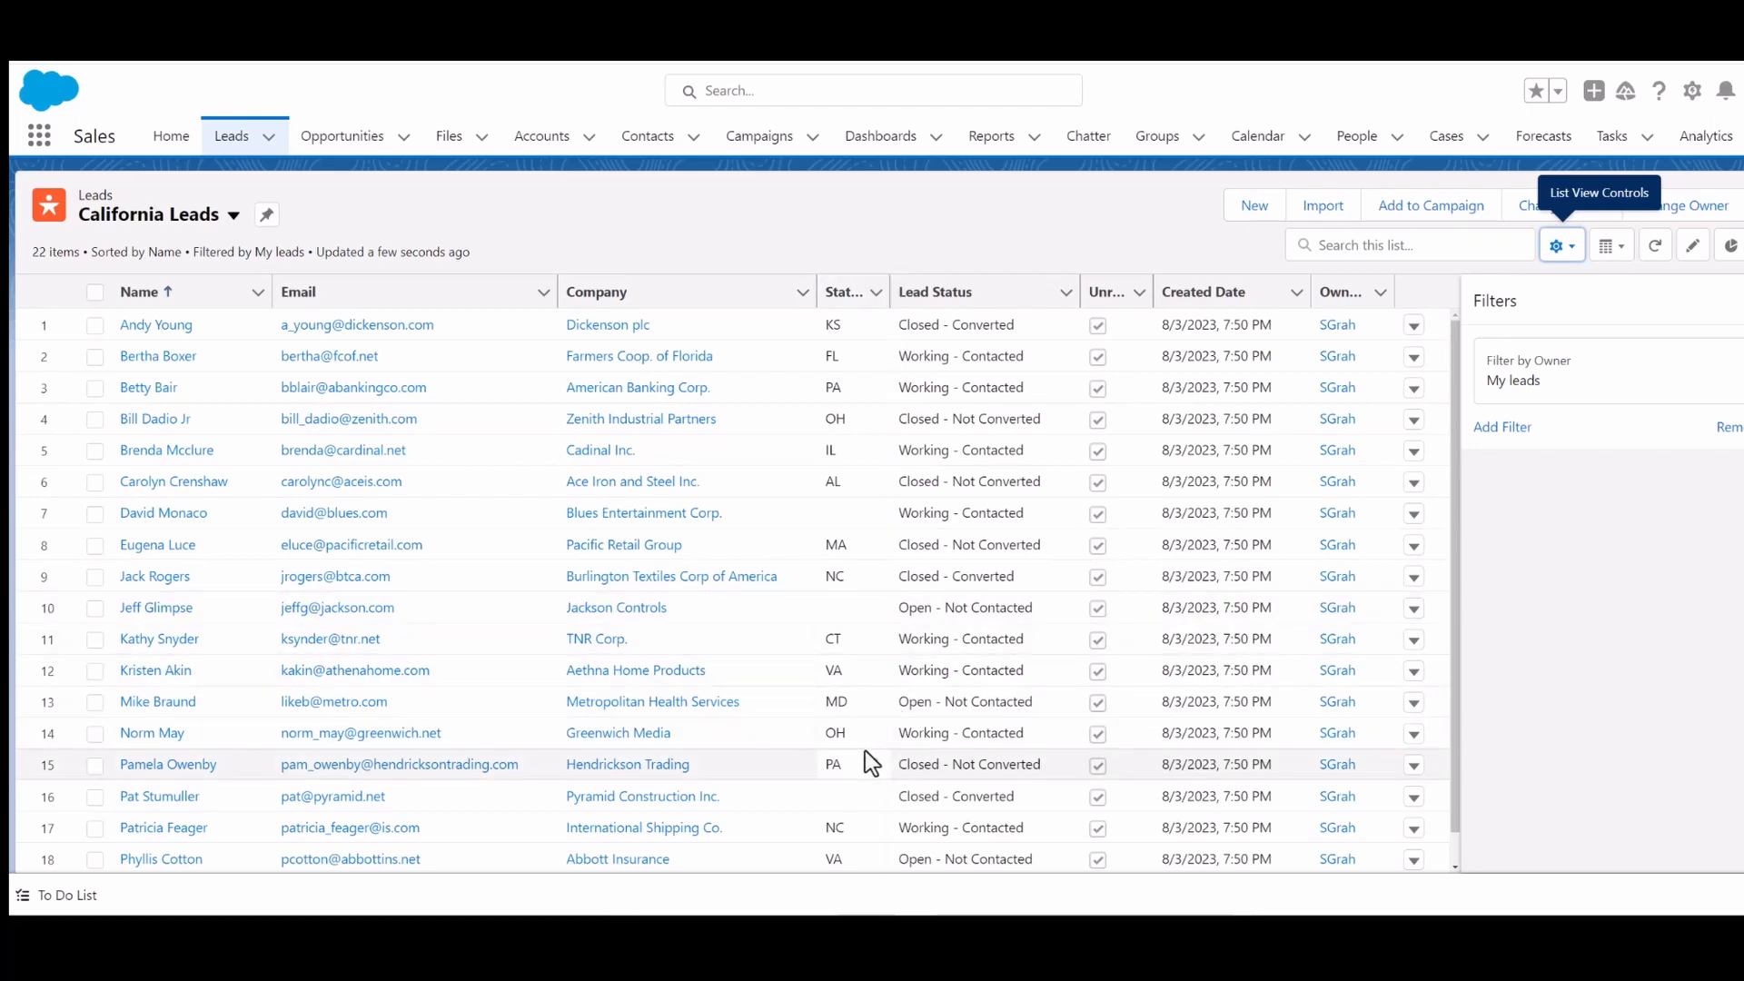
# - Add a new filter to the California Leads view on the State/Province field
pyautogui.scroll(-3, 864, 762)
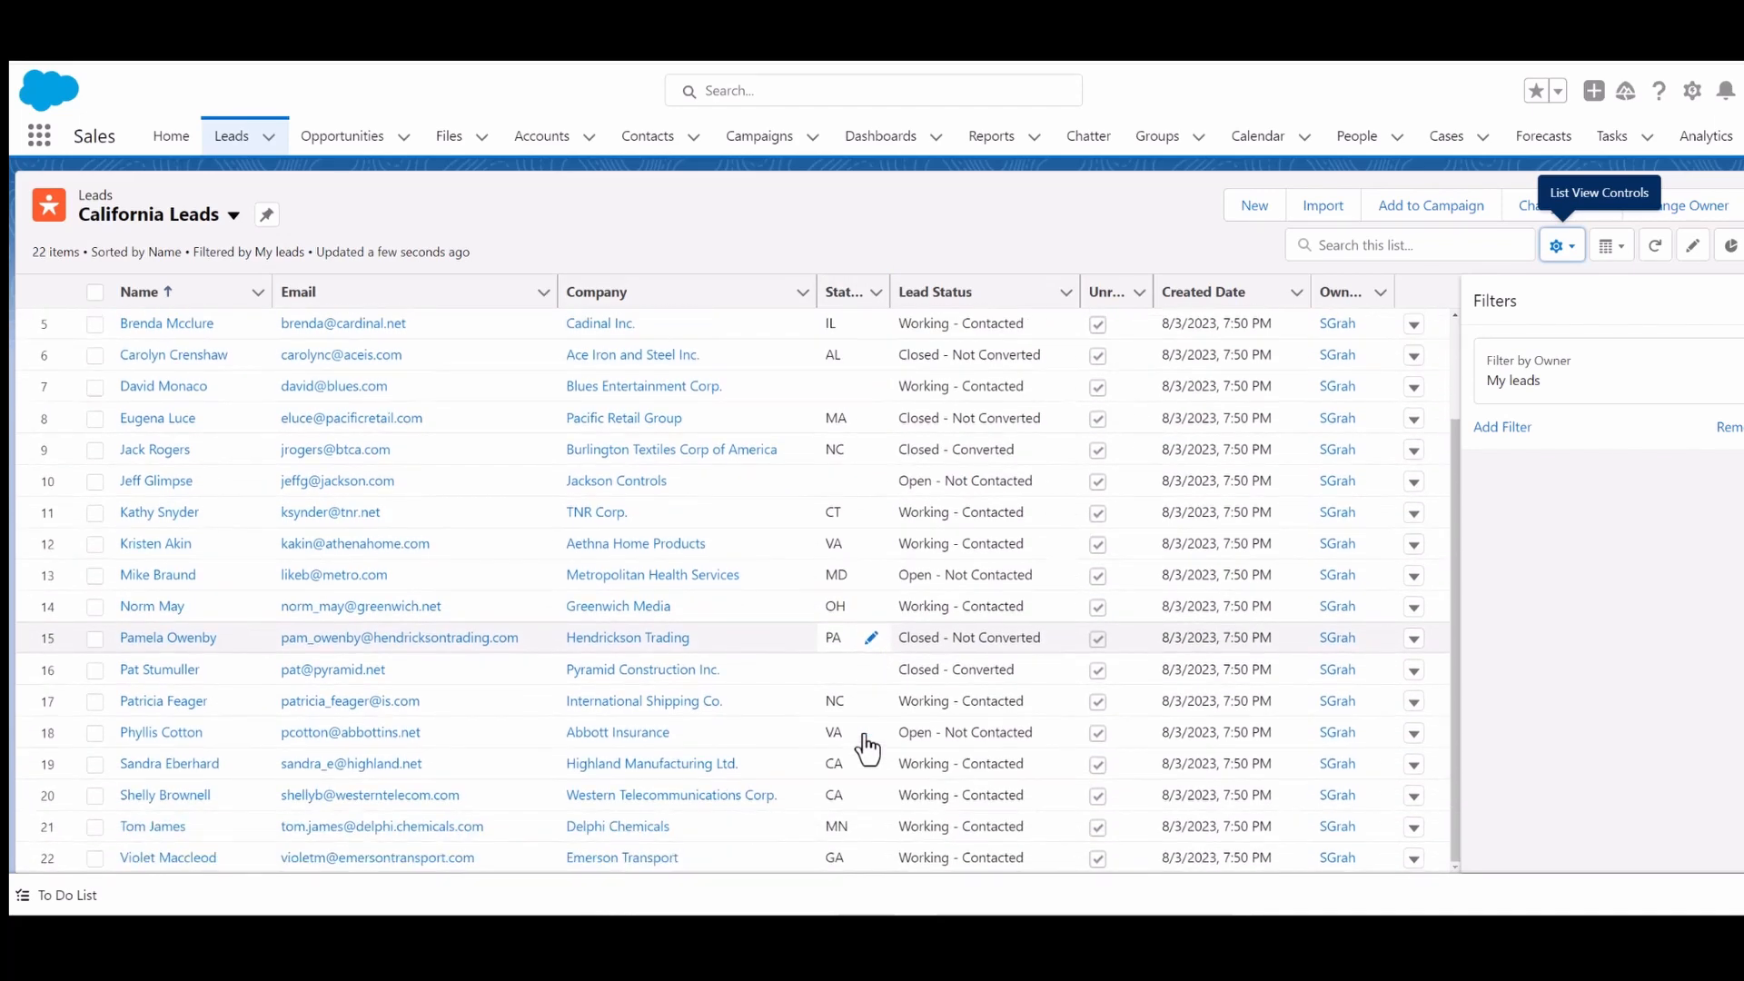
pyautogui.scroll(3, 867, 749)
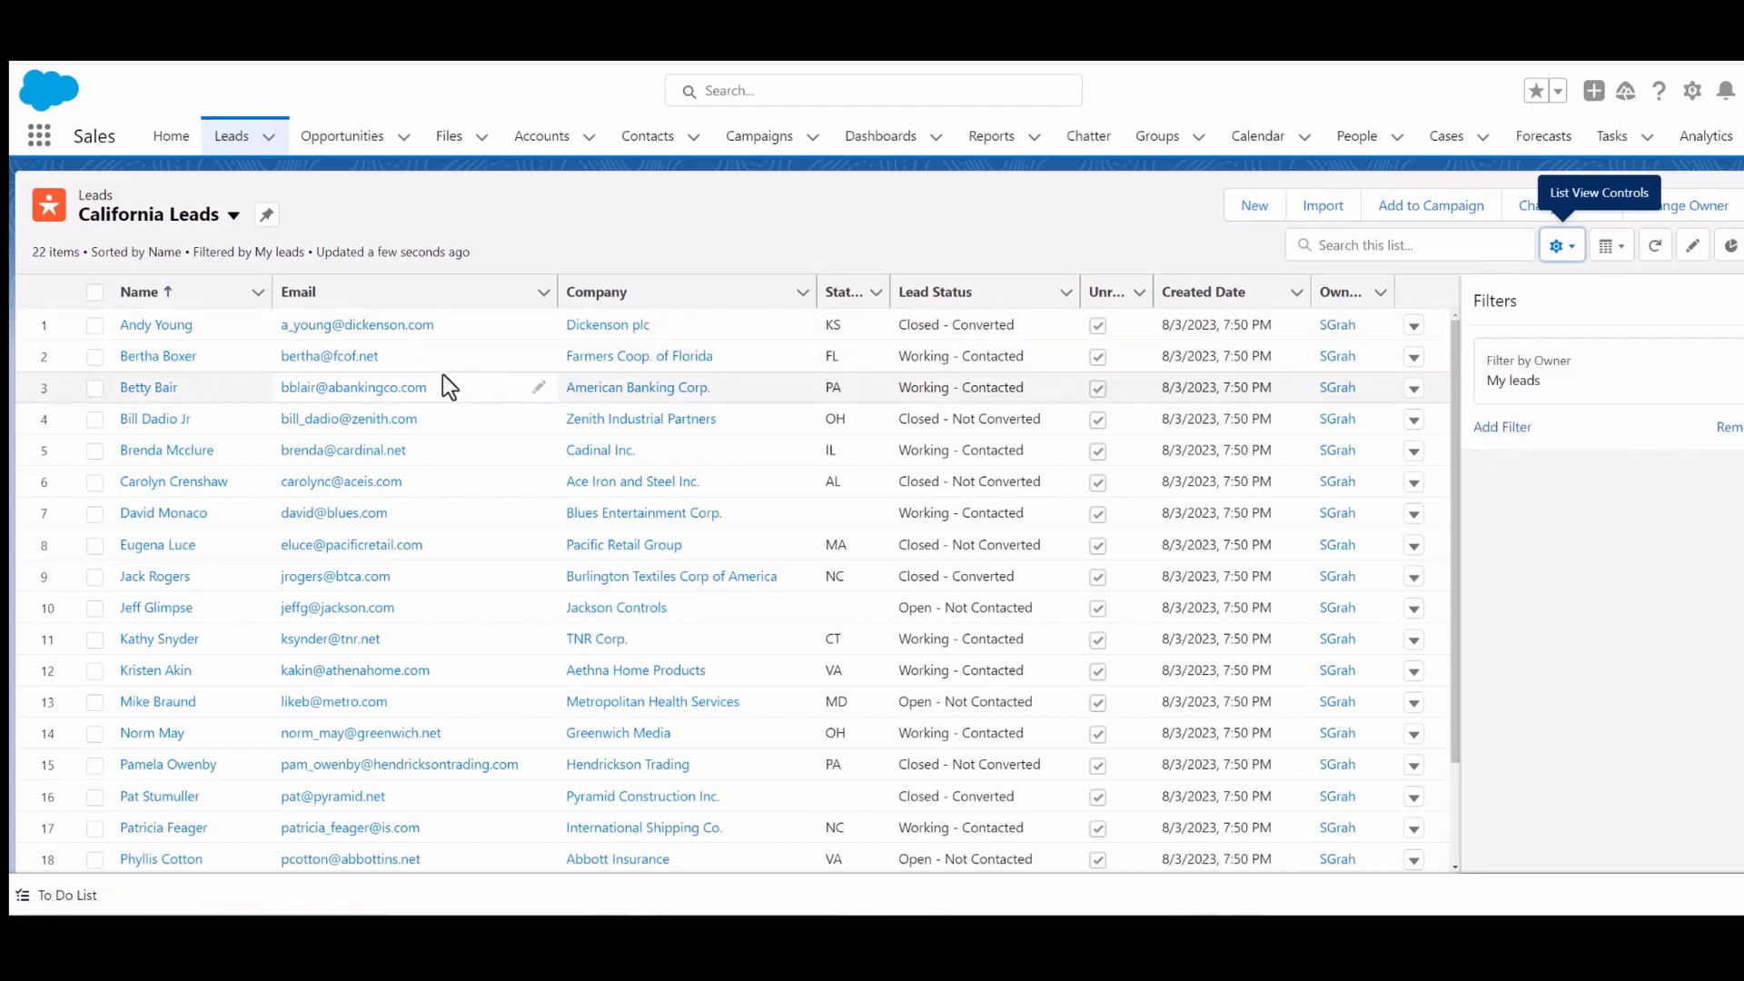
pyautogui.click(1523, 438)
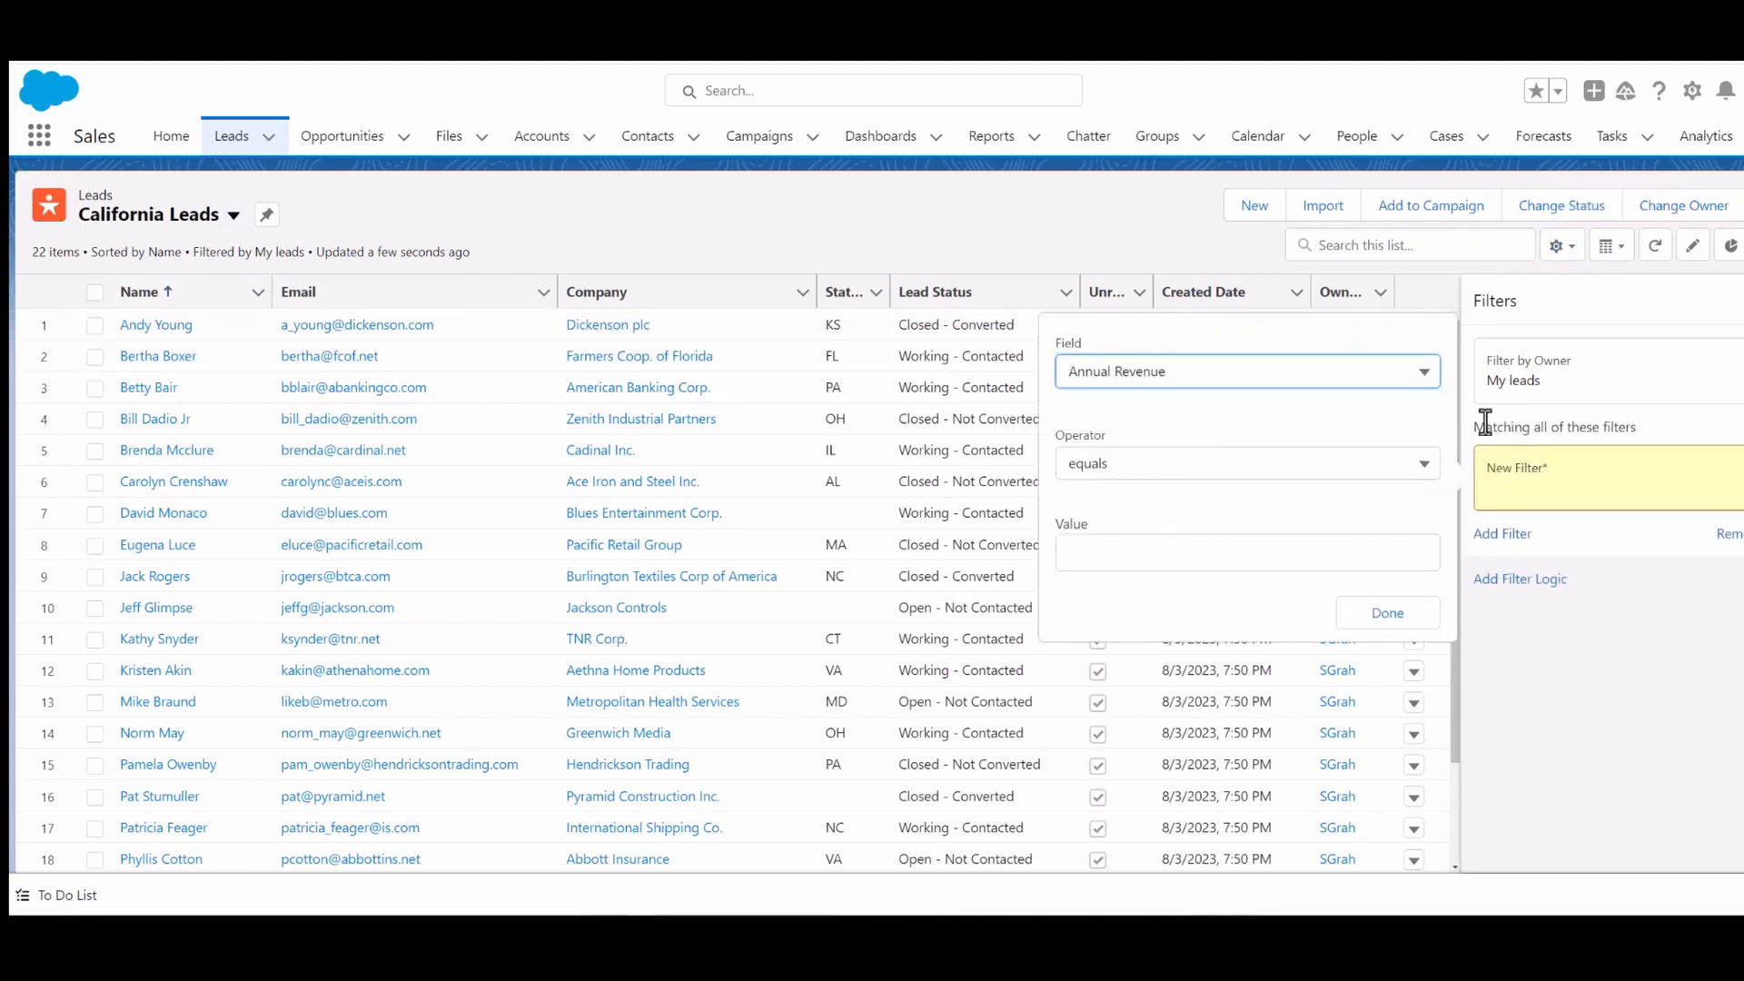
pyautogui.click(1347, 382)
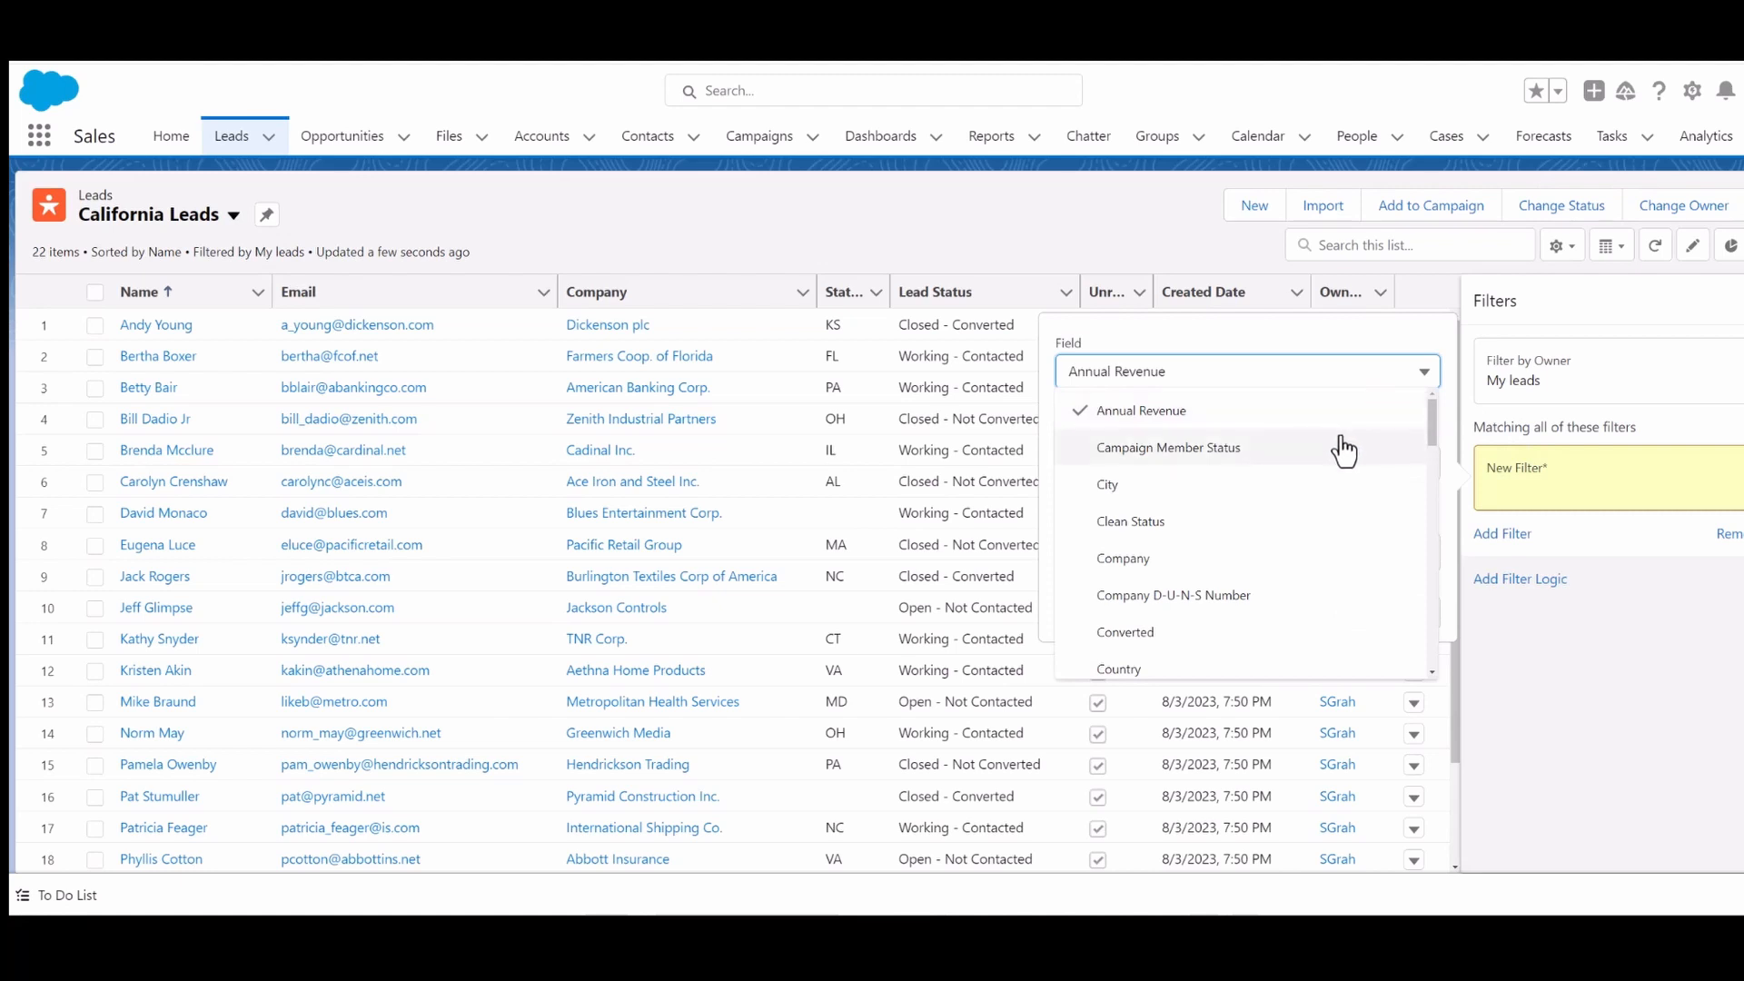
pyautogui.scroll(-8, 1343, 451)
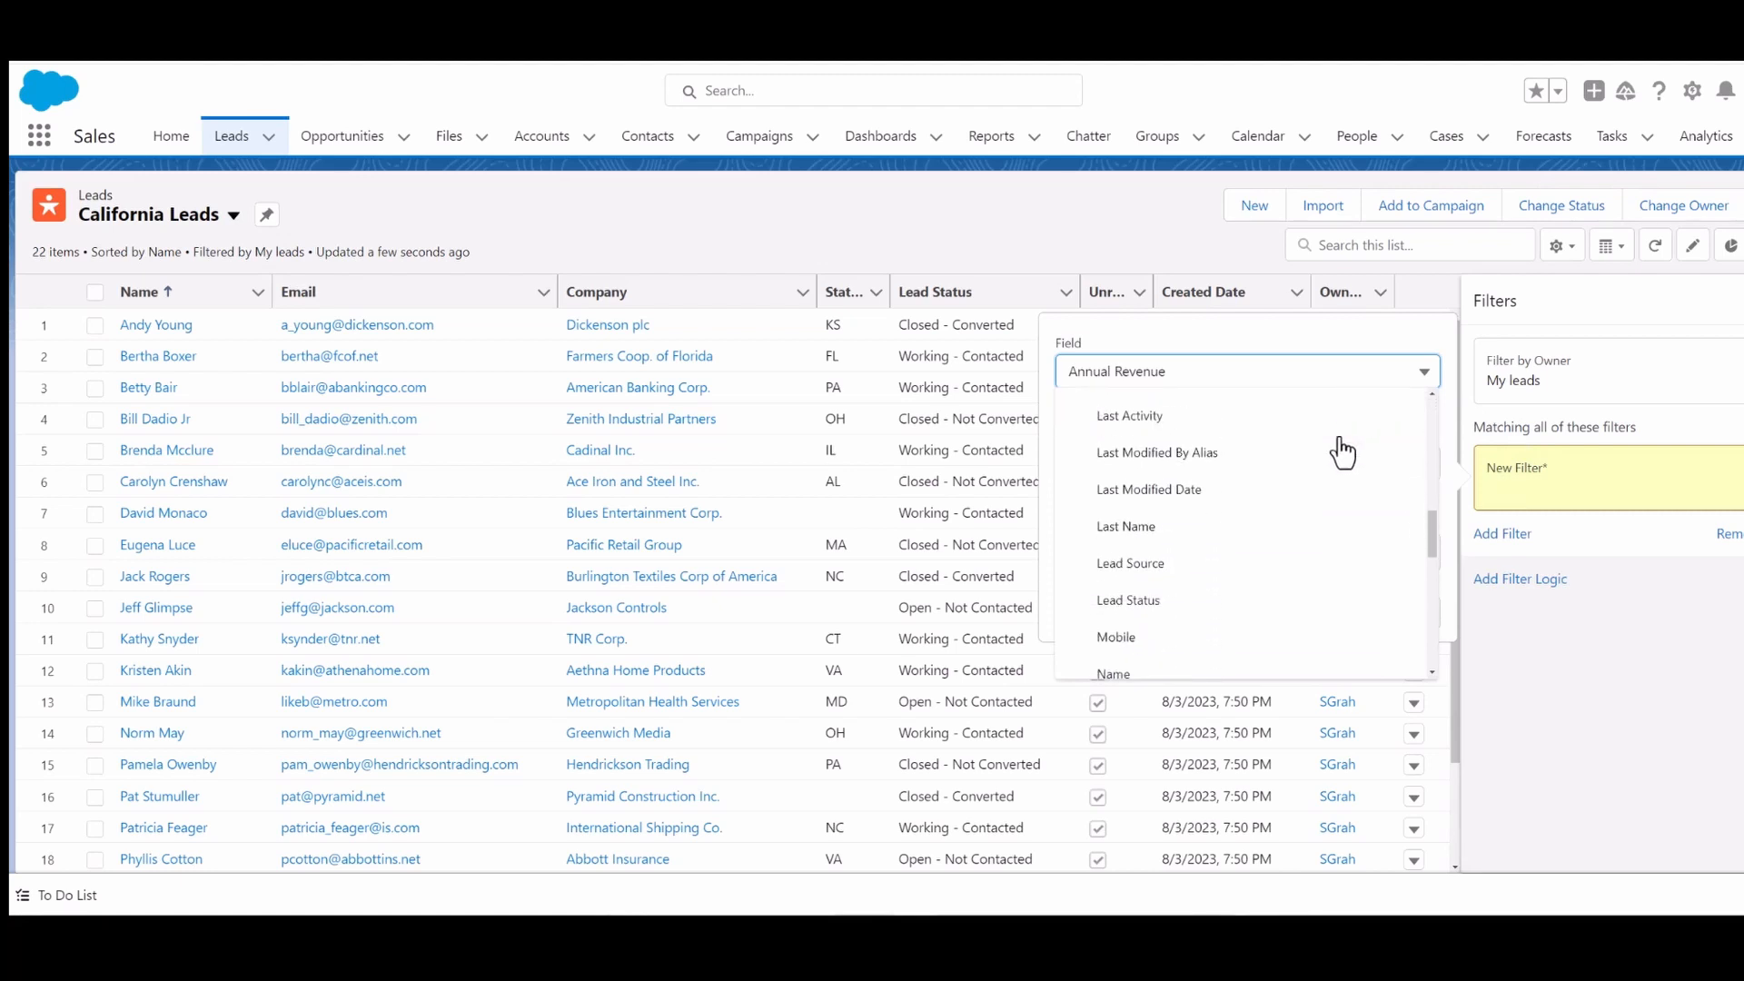
pyautogui.scroll(-10, 1343, 451)
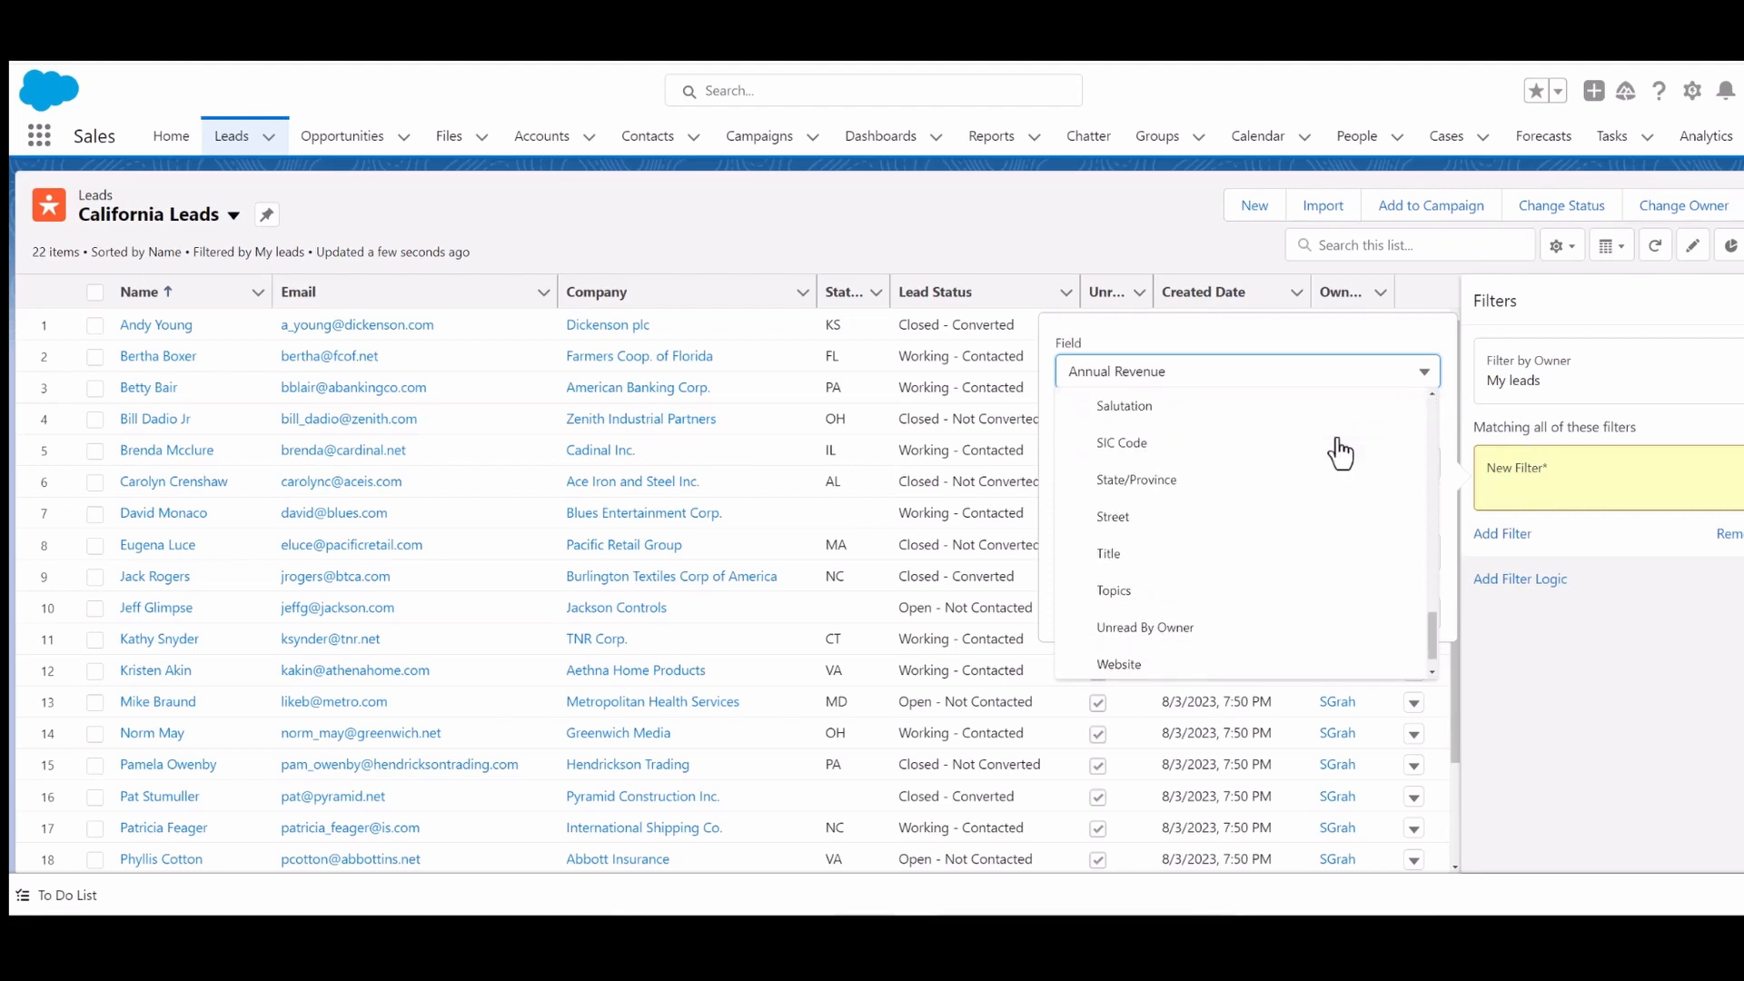
pyautogui.scroll(6, 1340, 451)
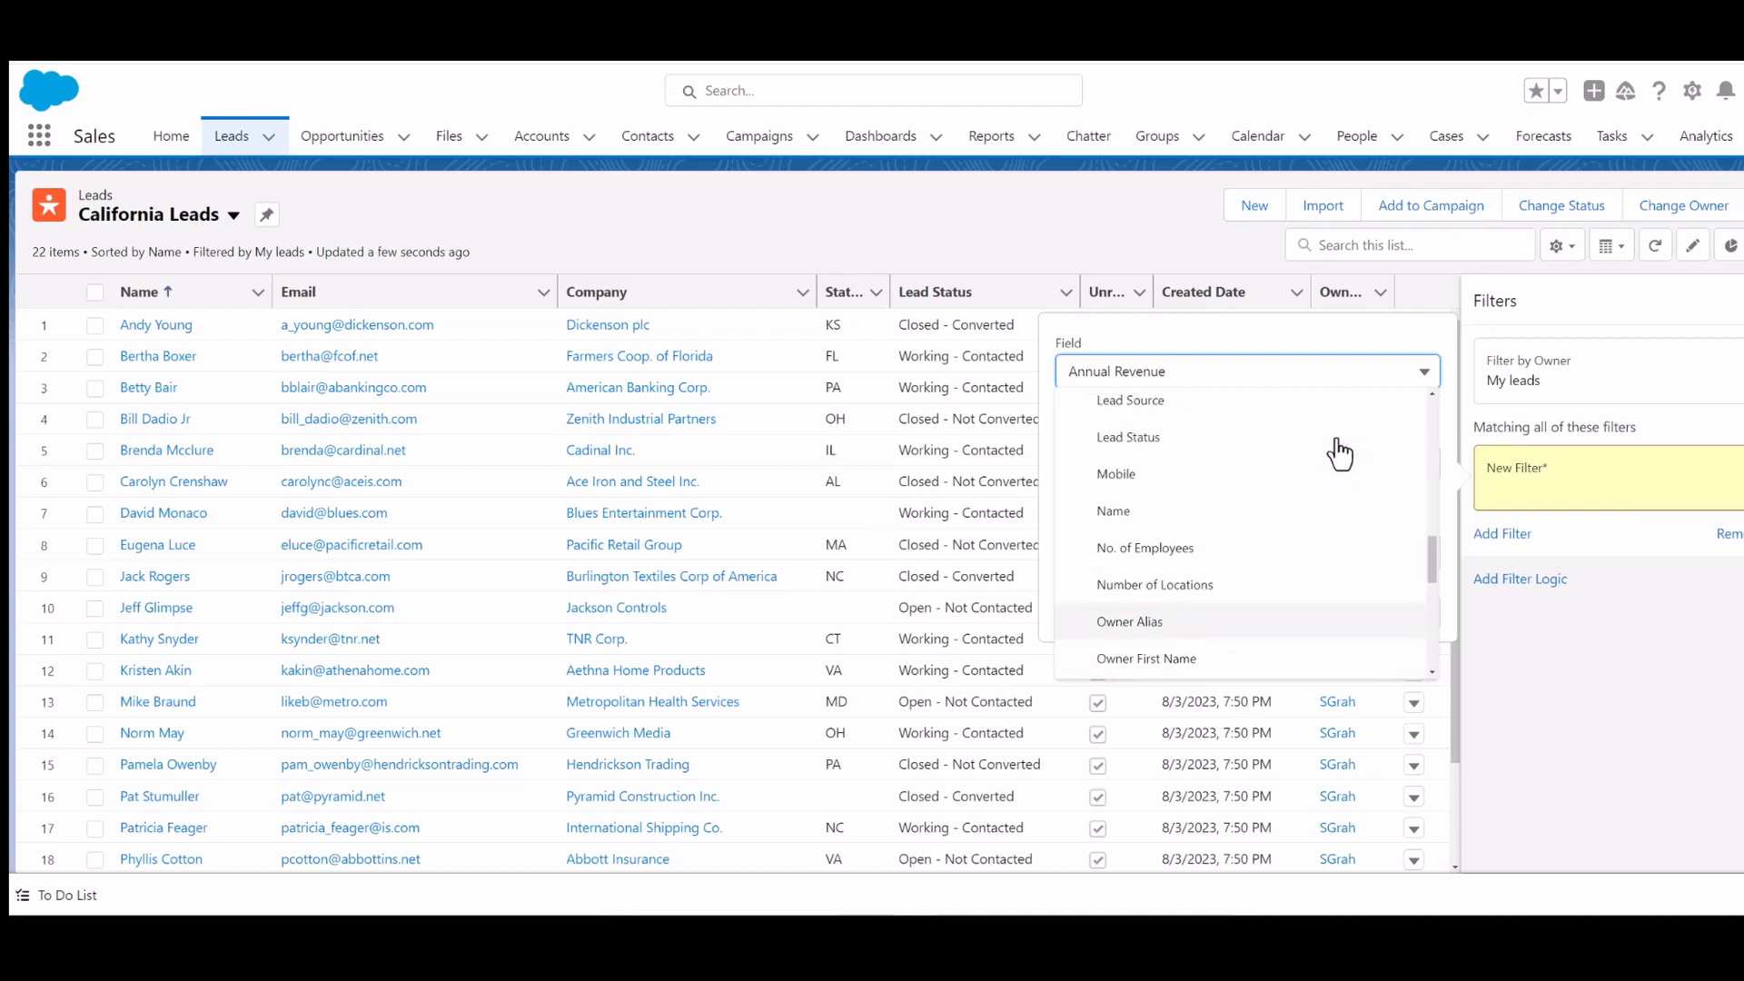
pyautogui.scroll(8, 1341, 452)
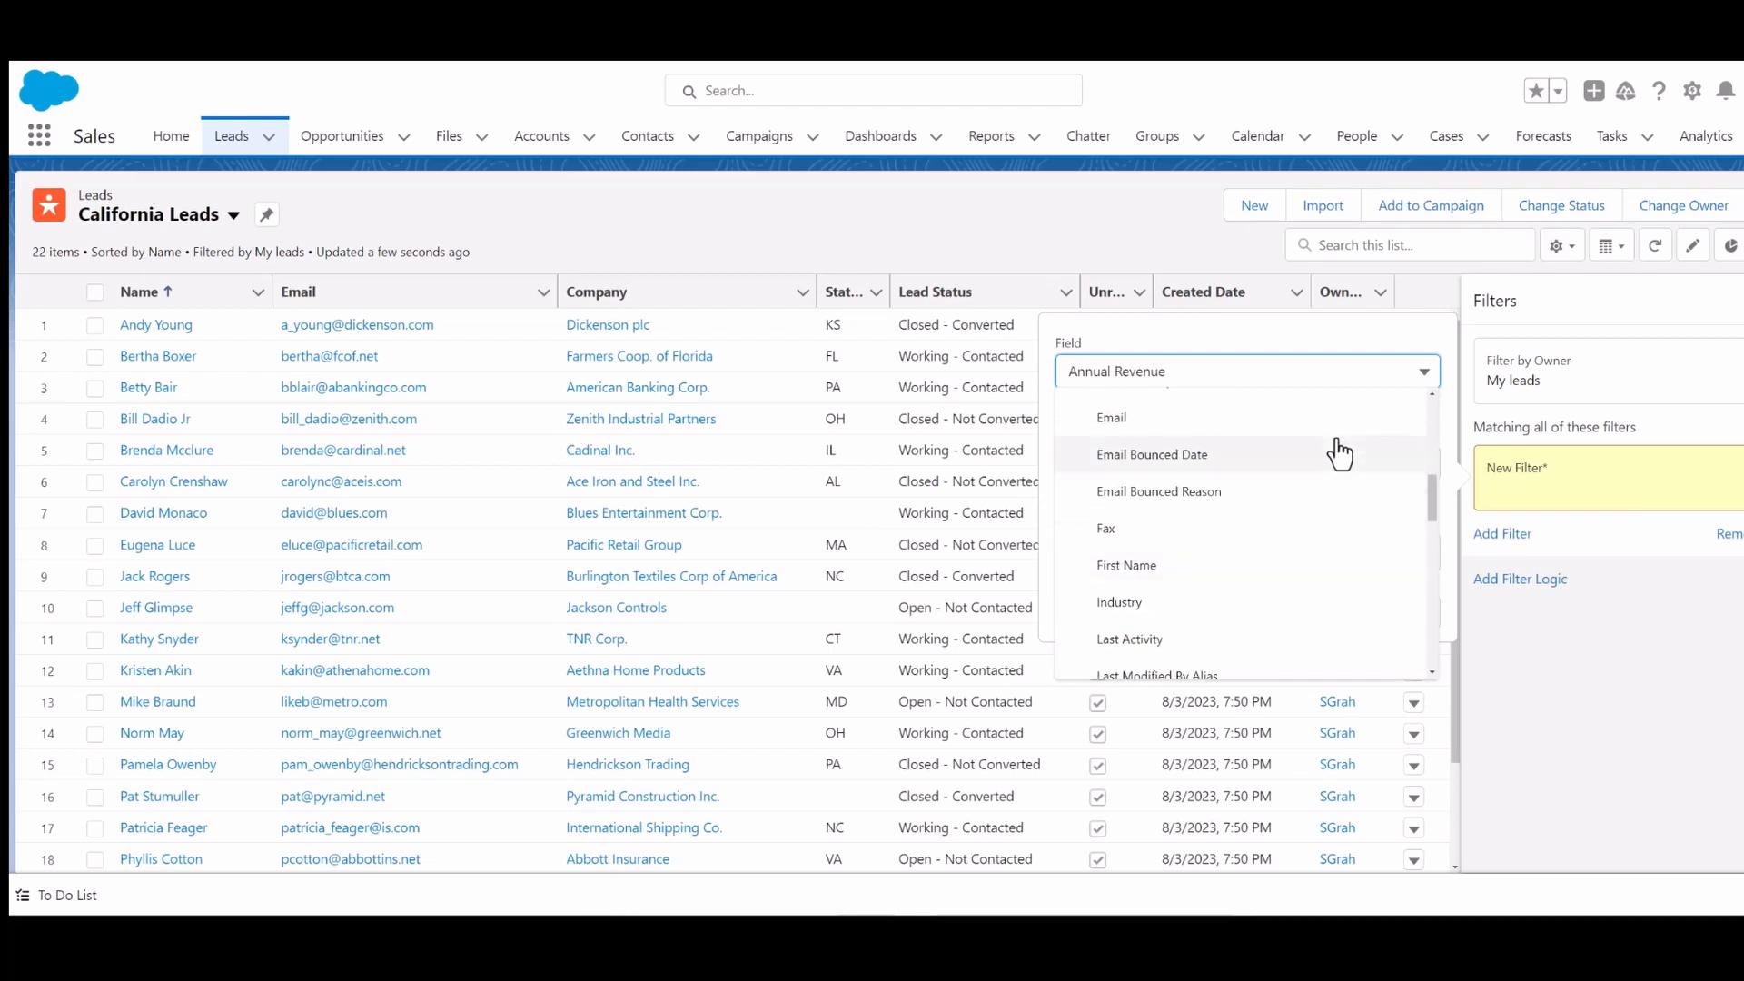
pyautogui.scroll(-10, 1340, 452)
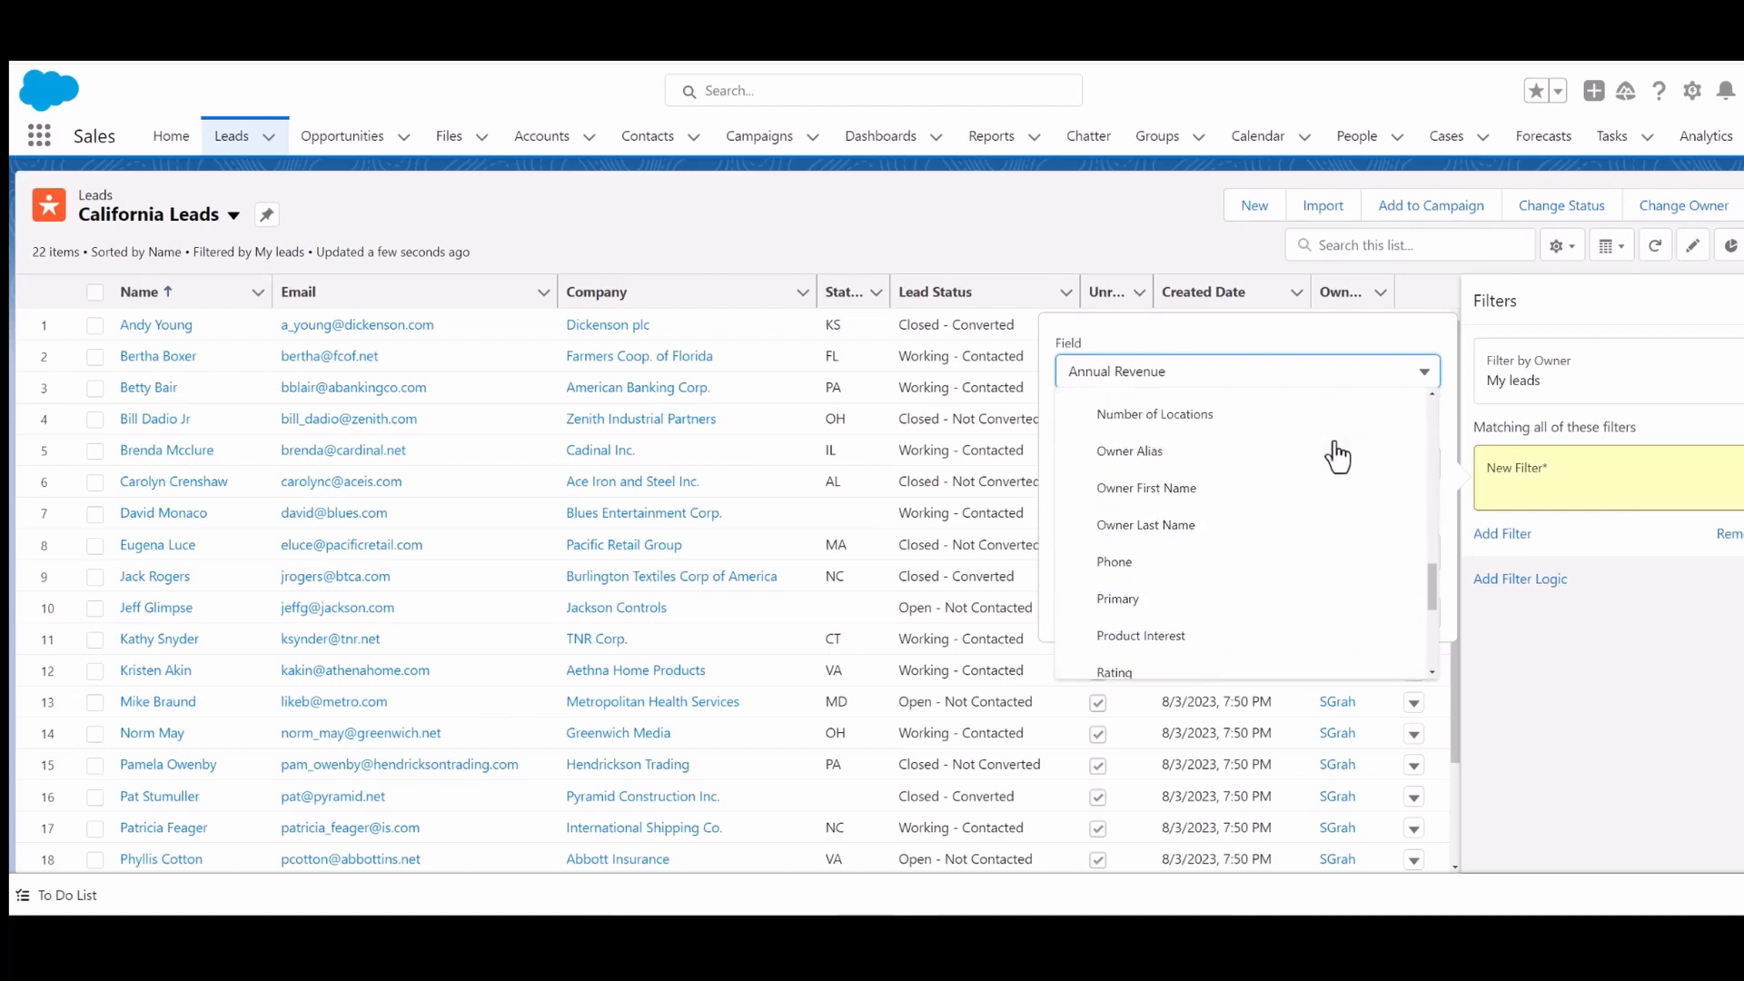
pyautogui.scroll(-5, 1338, 454)
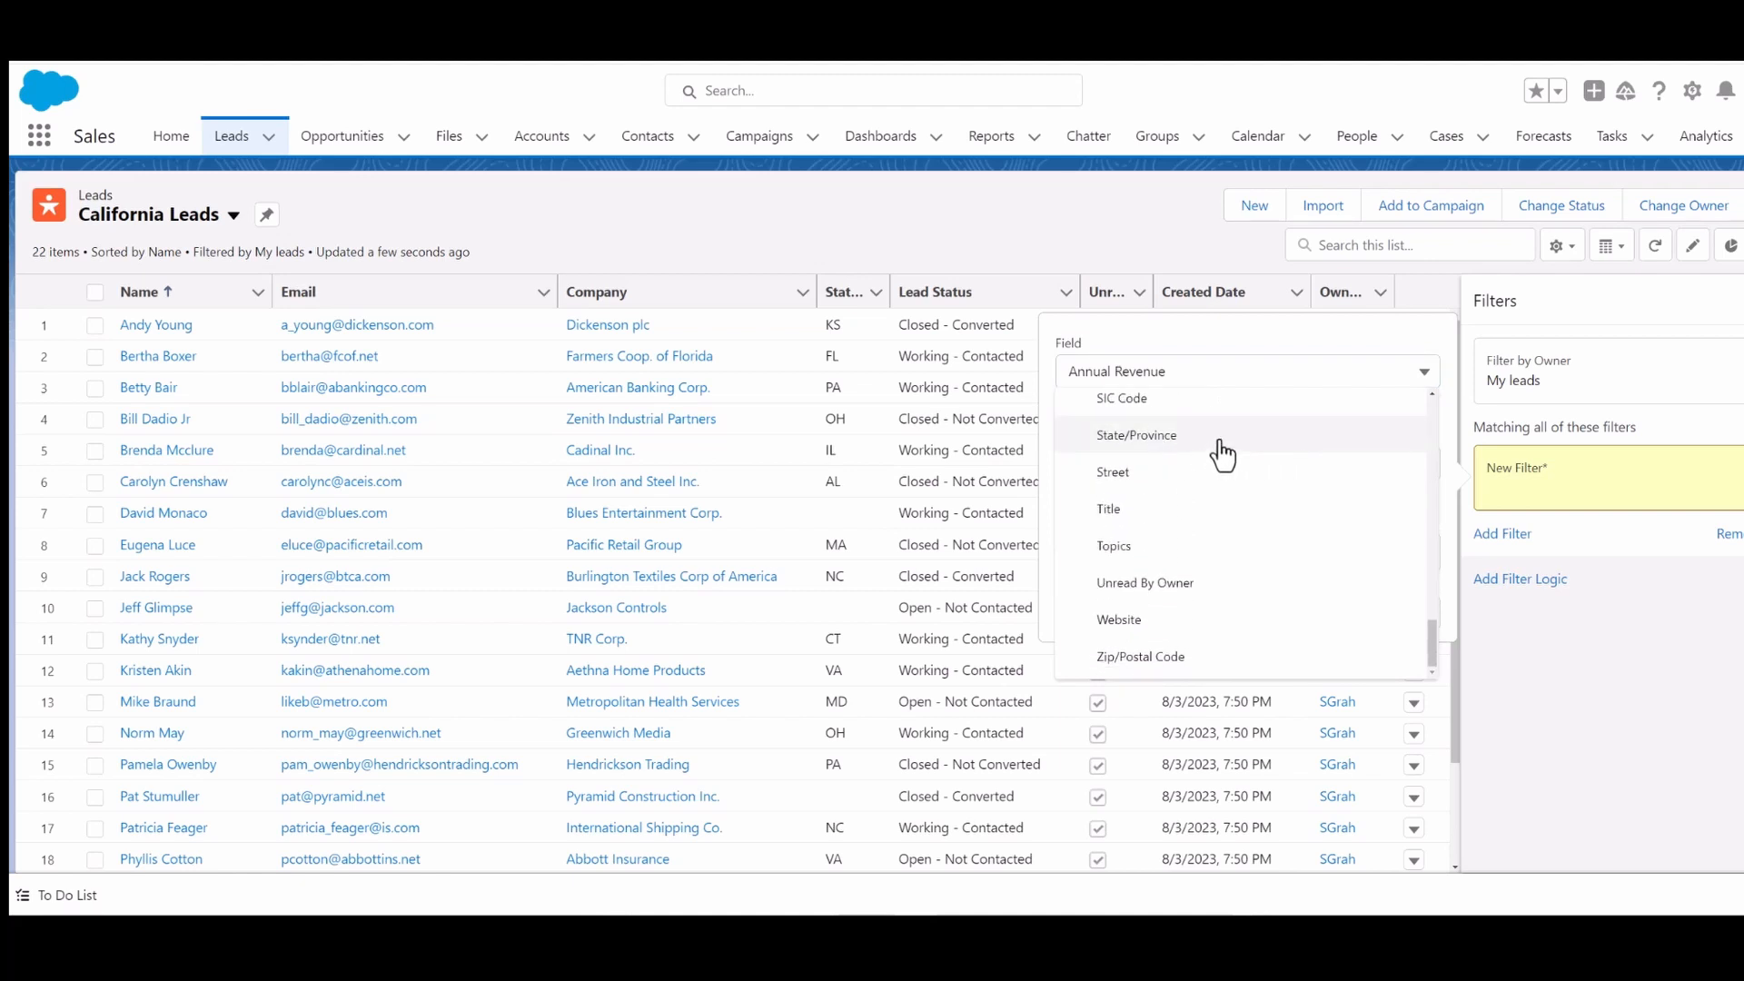
pyautogui.click(1219, 438)
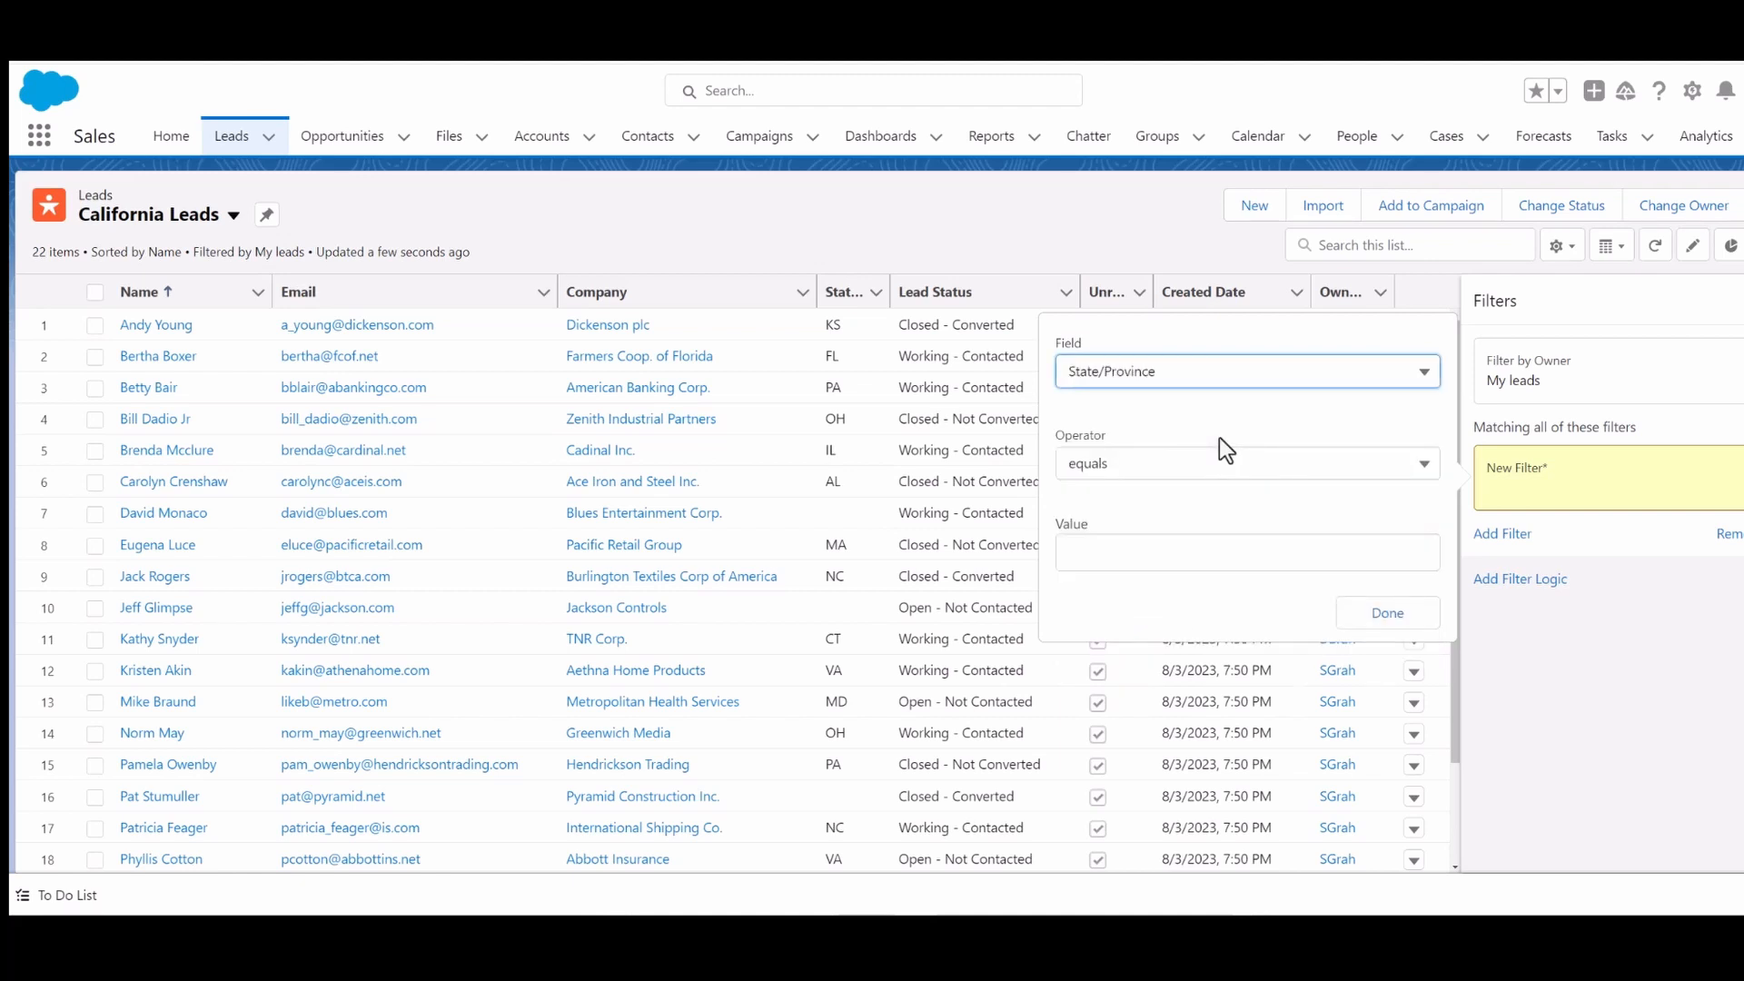
# - Set the filter operator to equals with value CA, confirm it and save the list view filters
pyautogui.click(1179, 481)
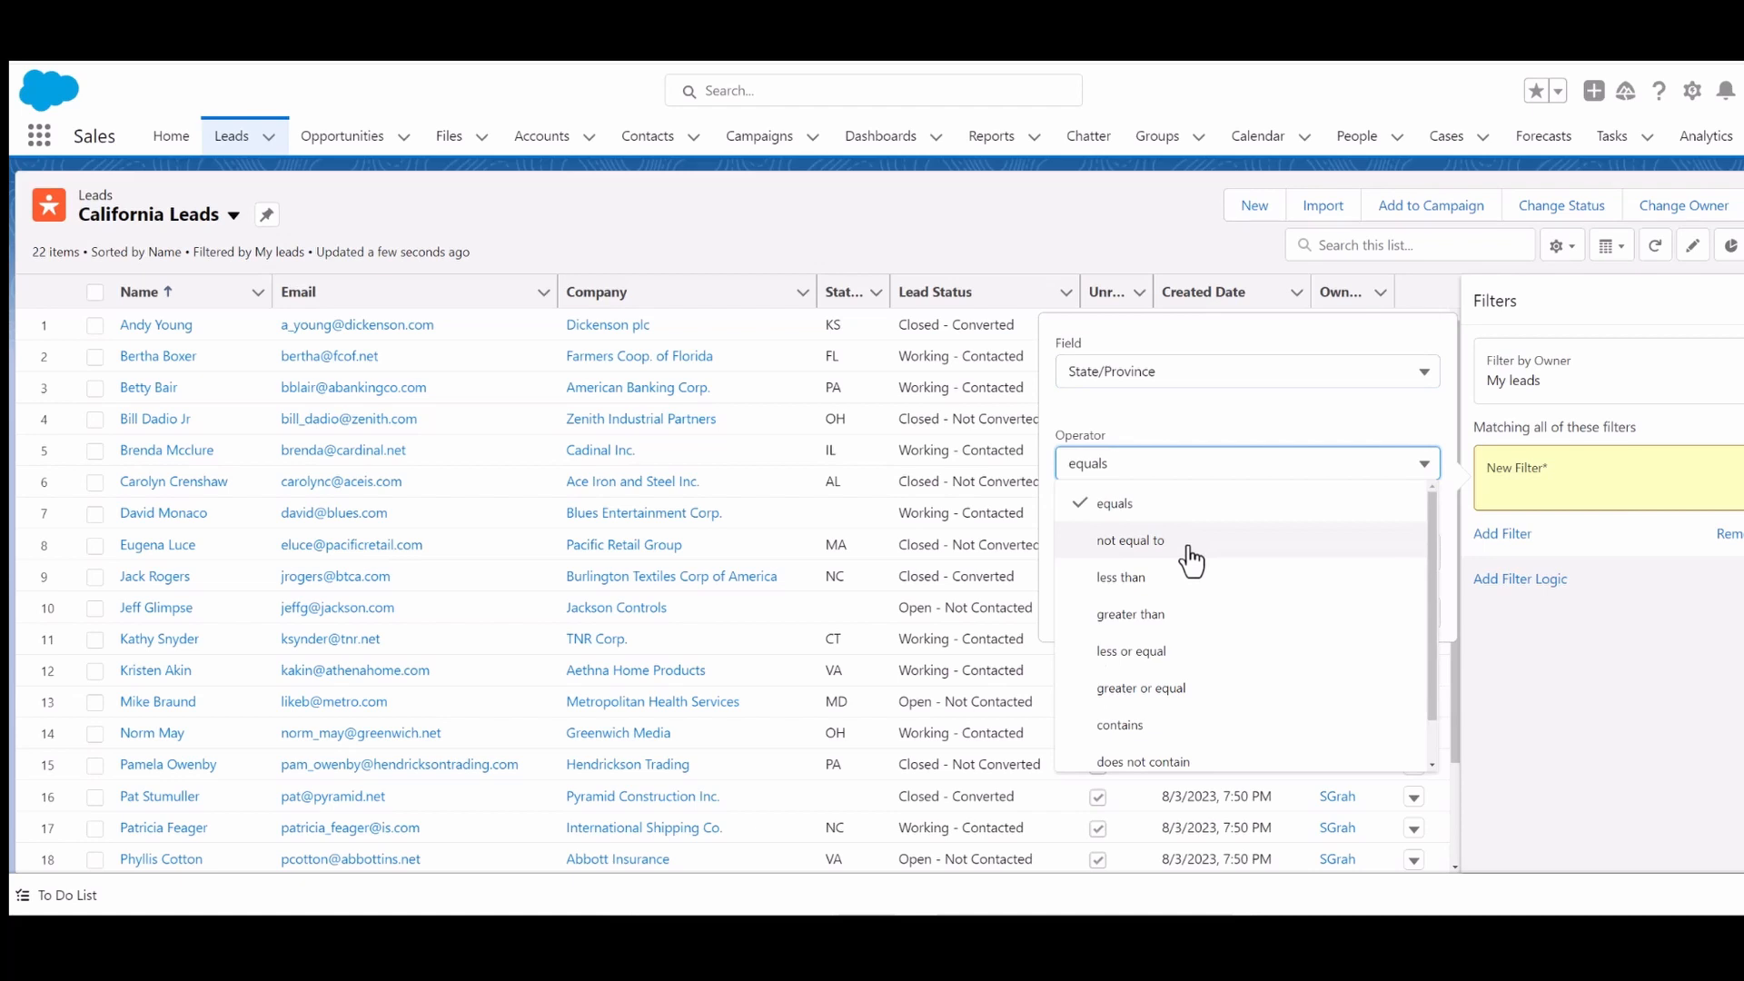
pyautogui.click(1165, 488)
pyautogui.click(1142, 551)
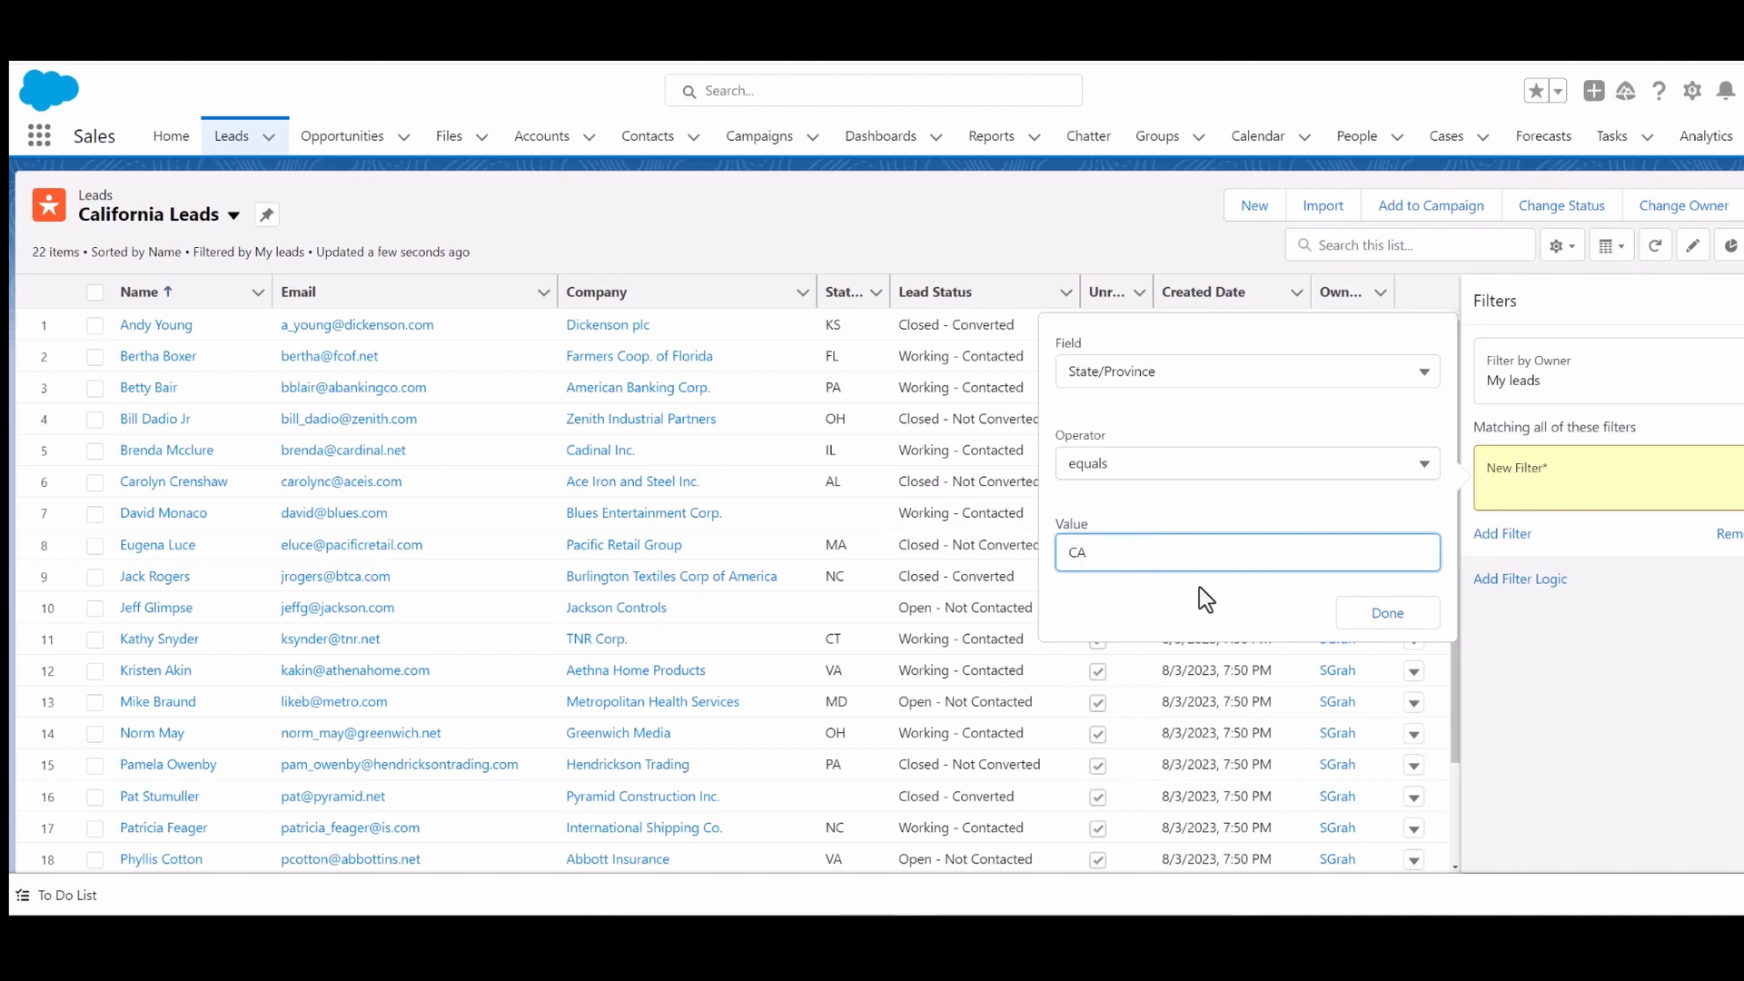
pyautogui.click(1372, 613)
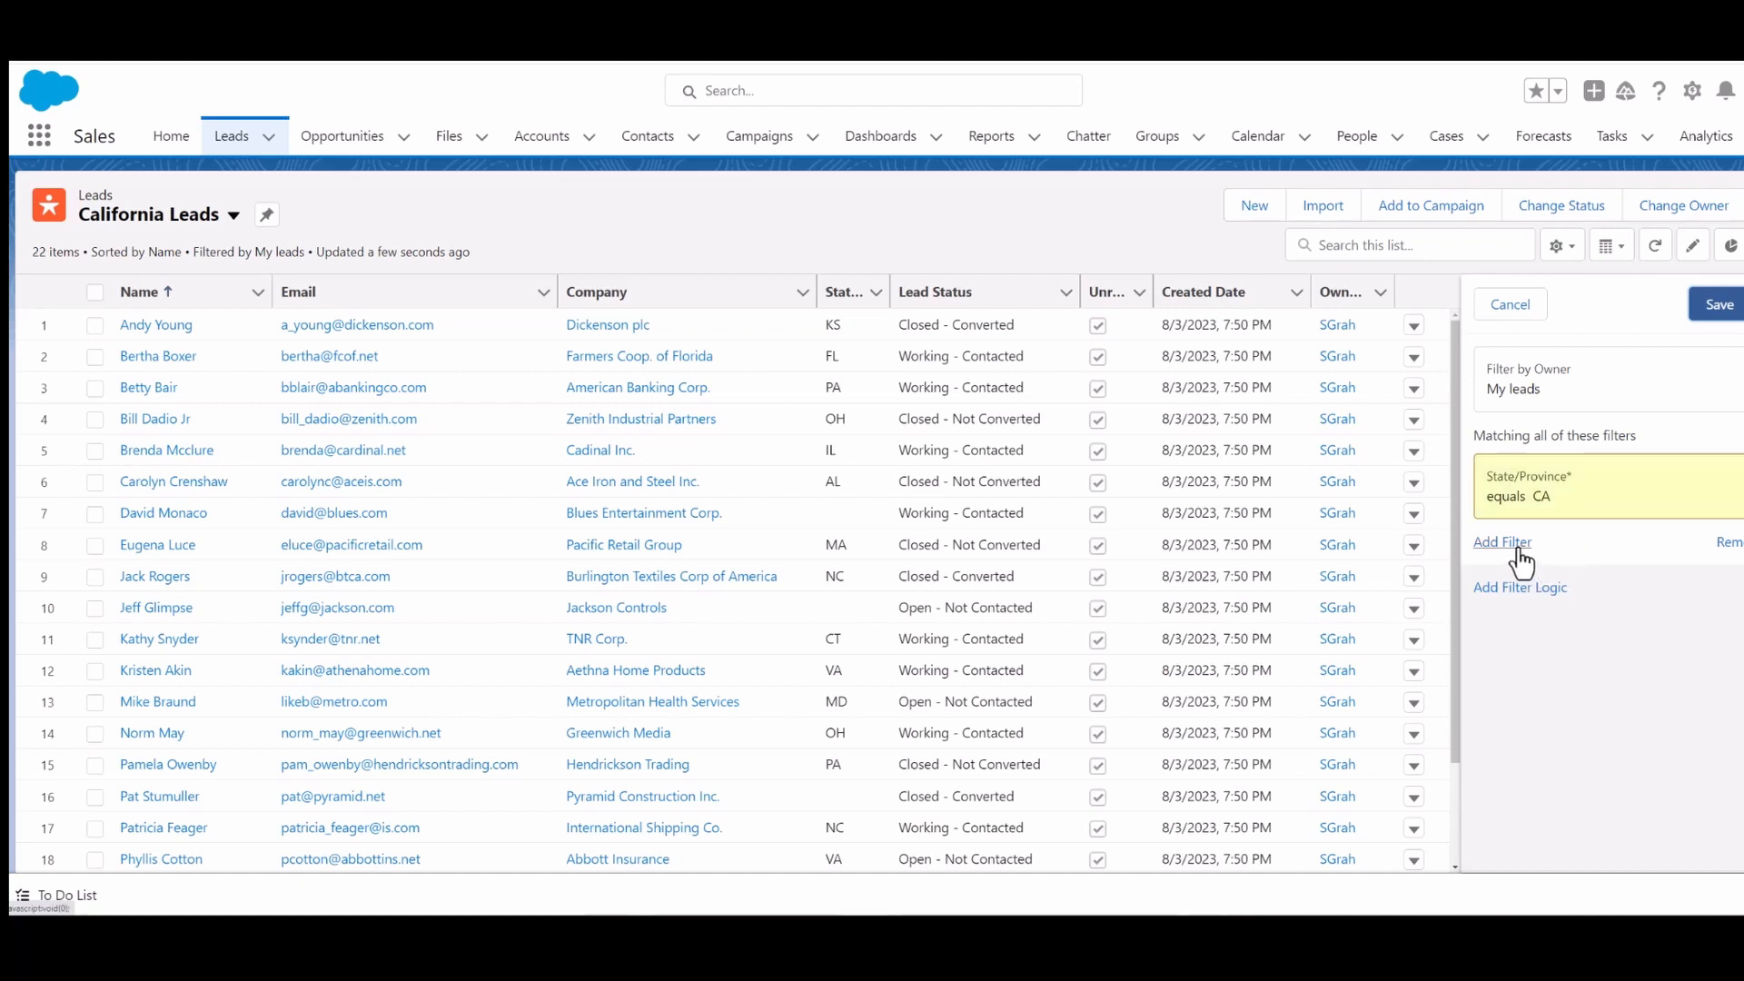
pyautogui.click(1720, 310)
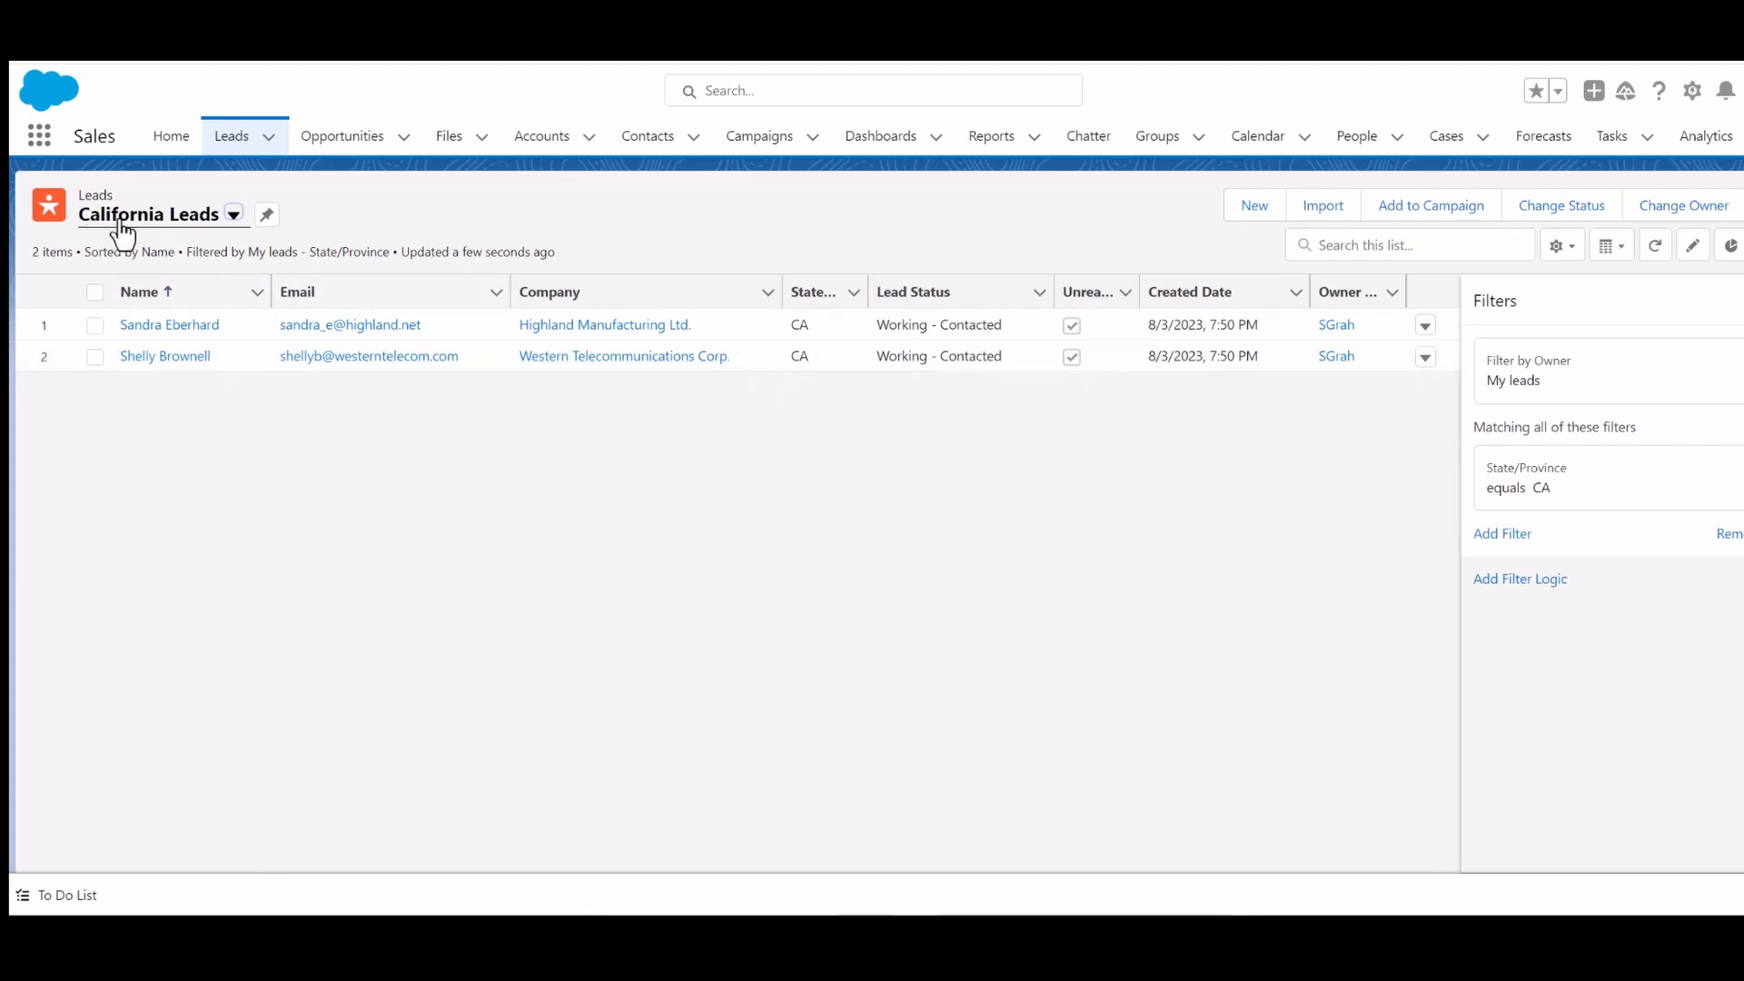
# - Pin the California Leads list view, switch to All Open Leads, and switch back to California Leads
pyautogui.click(267, 218)
pyautogui.click(233, 218)
pyautogui.click(164, 289)
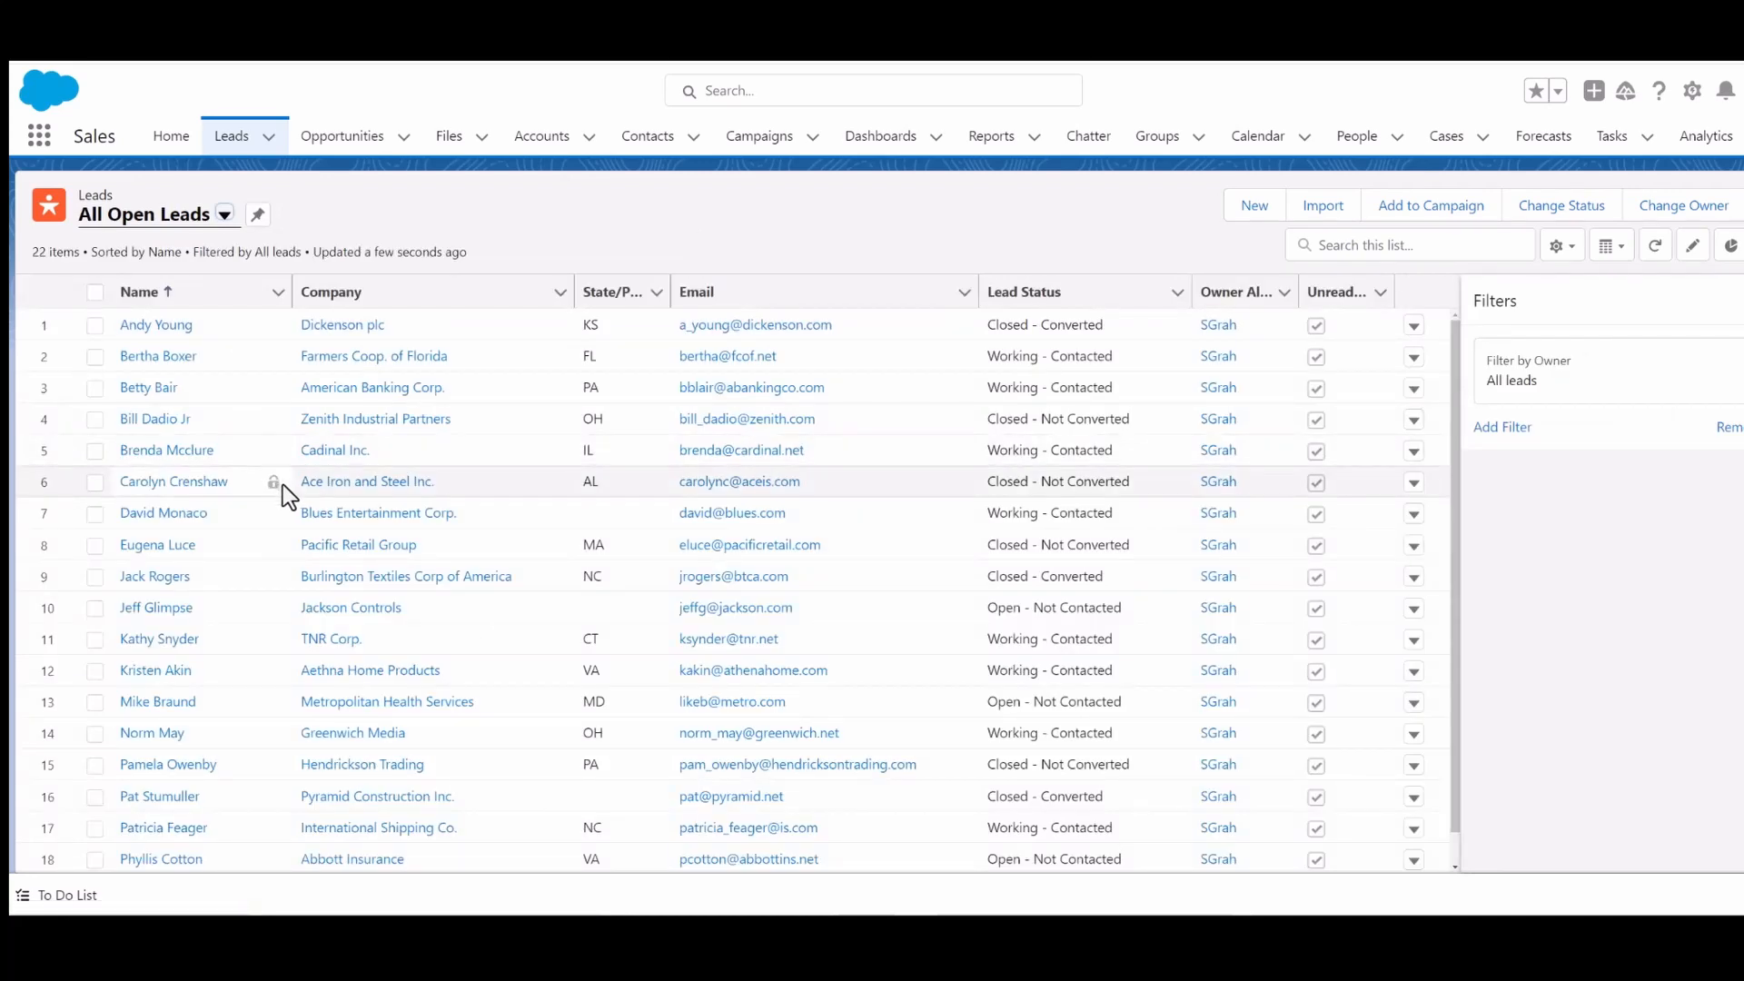
pyautogui.click(225, 216)
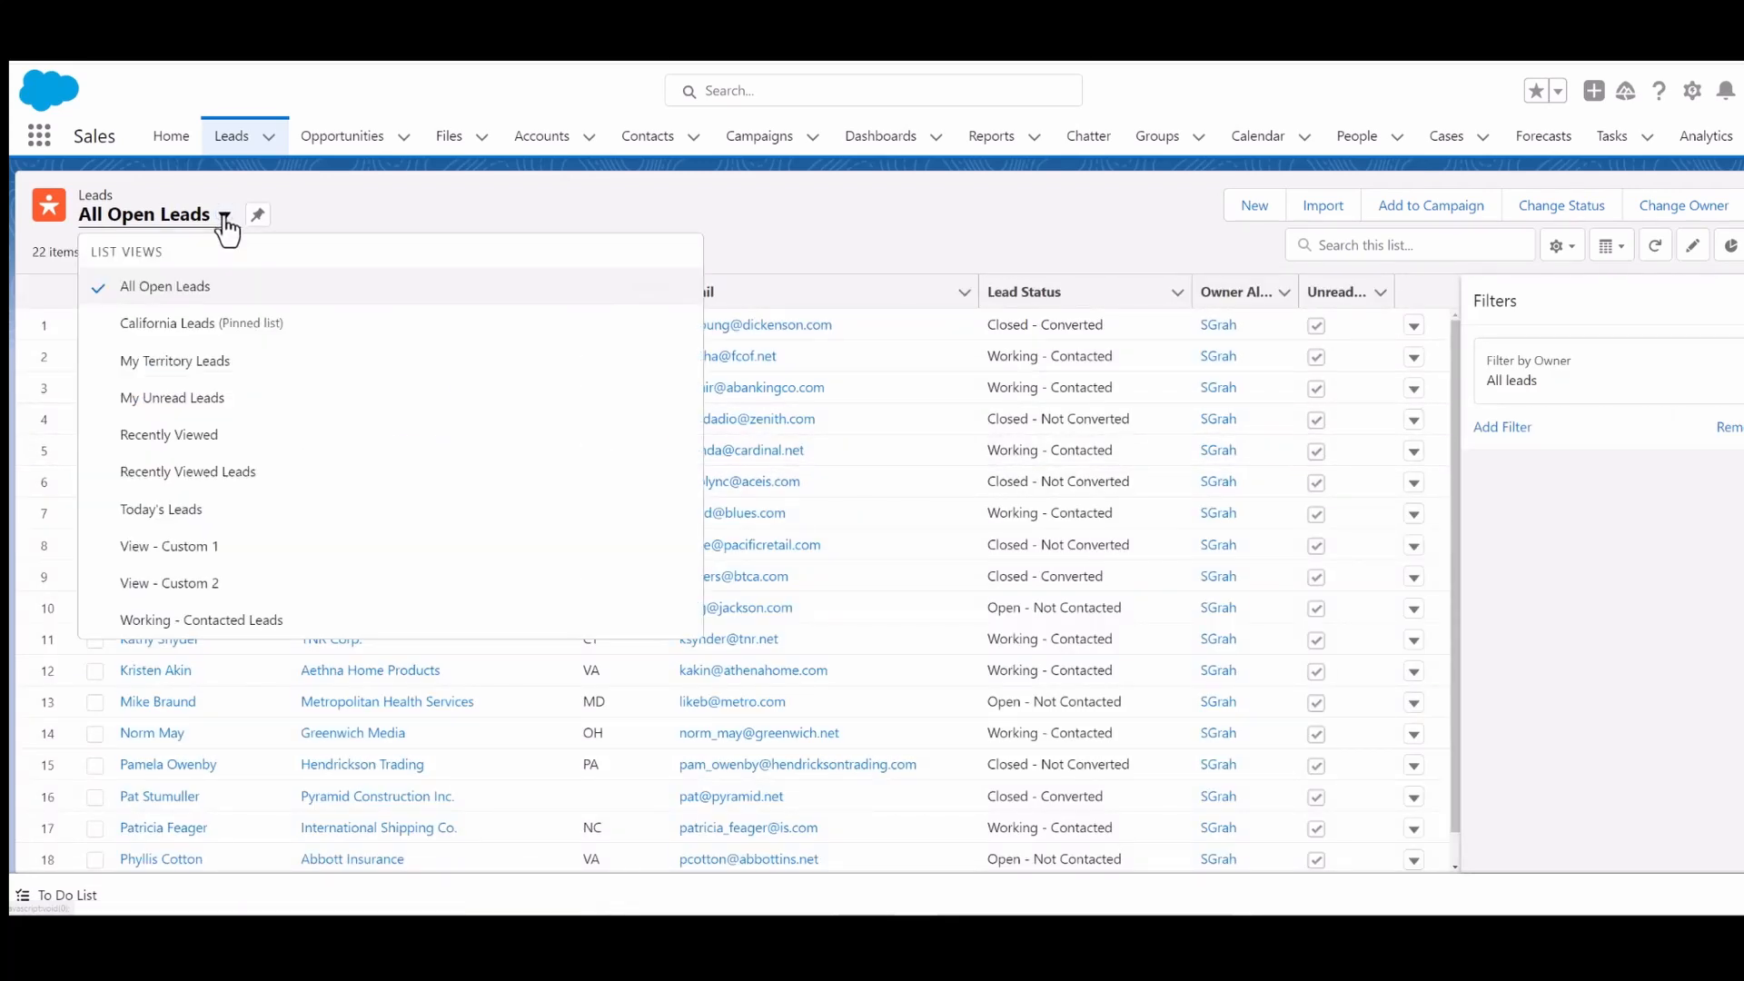
pyautogui.click(172, 329)
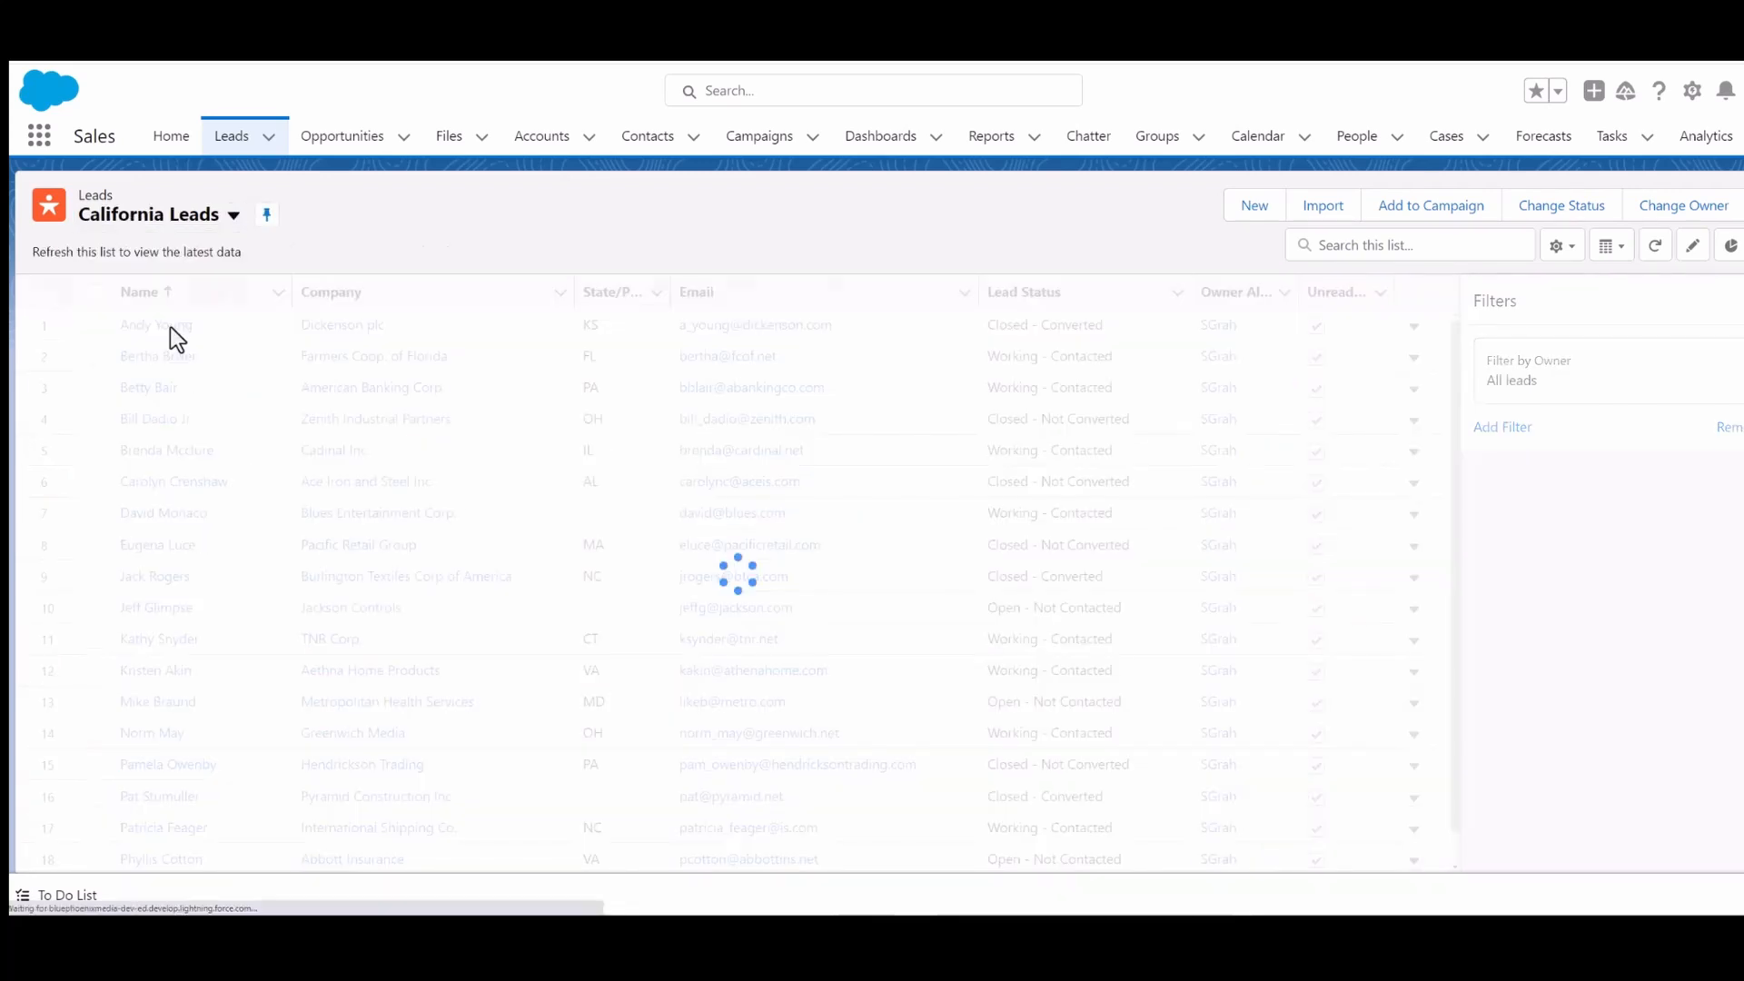
# - Open the Today's Leads view, then go to Home and return to the Leads tab to reopen the pinned view
pyautogui.click(234, 218)
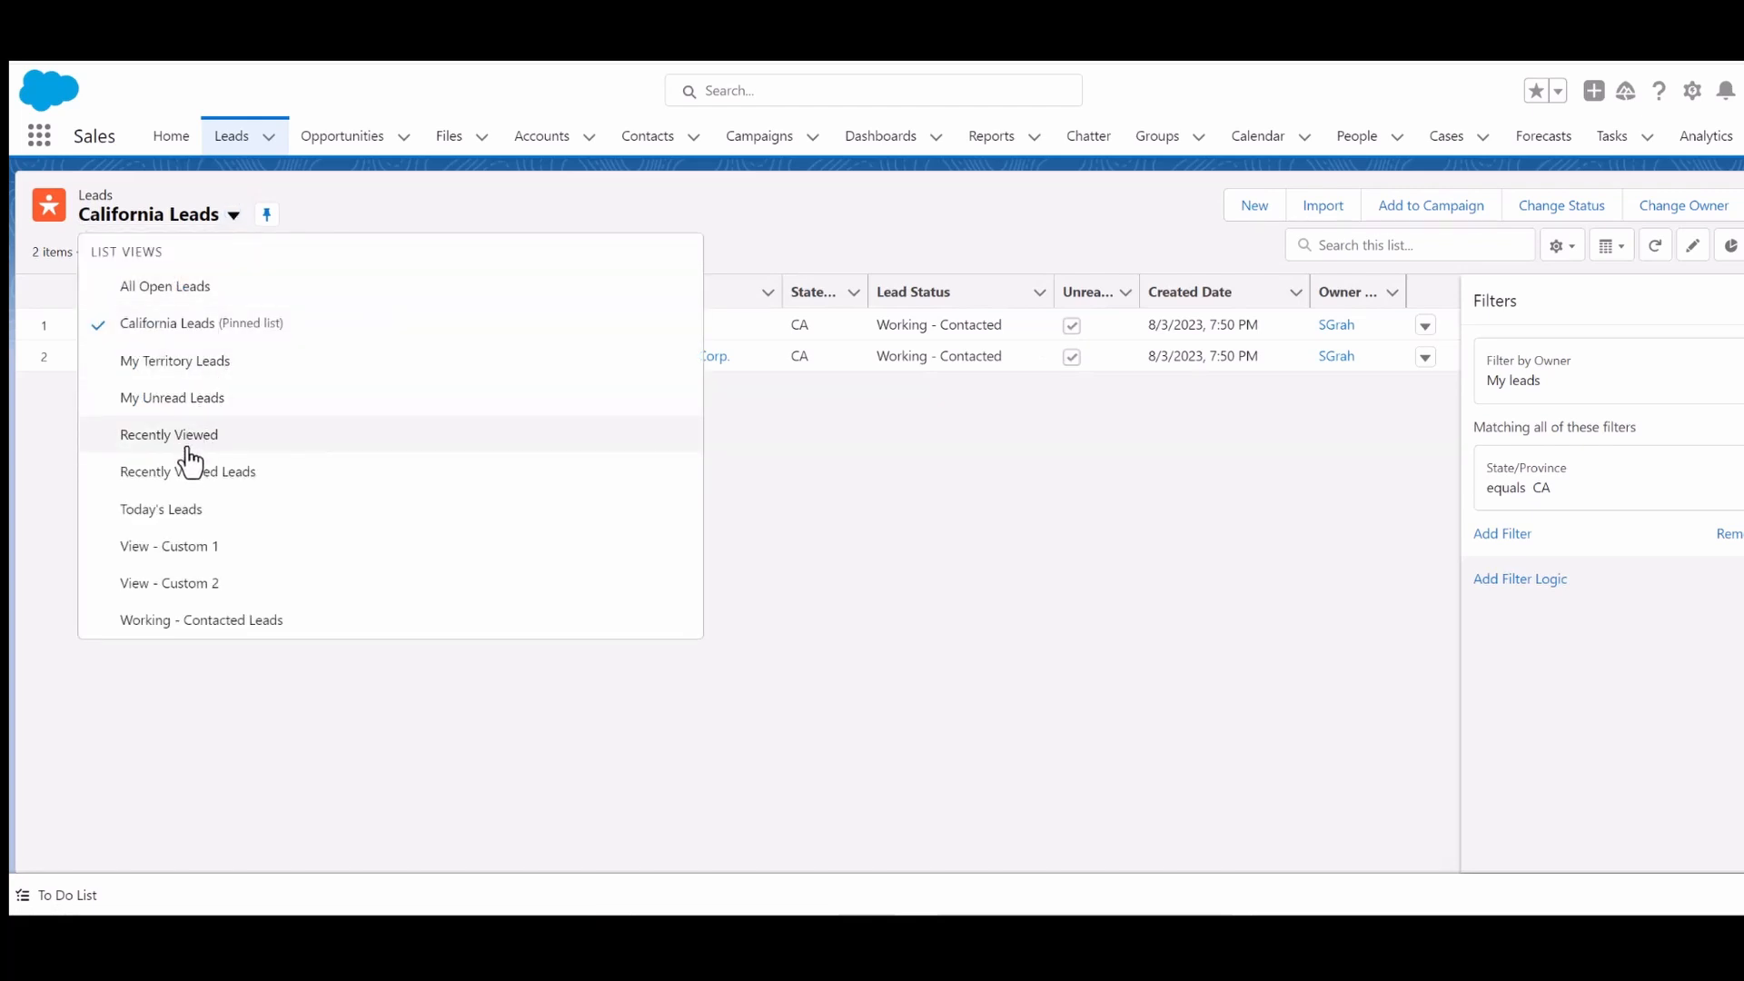
pyautogui.click(178, 509)
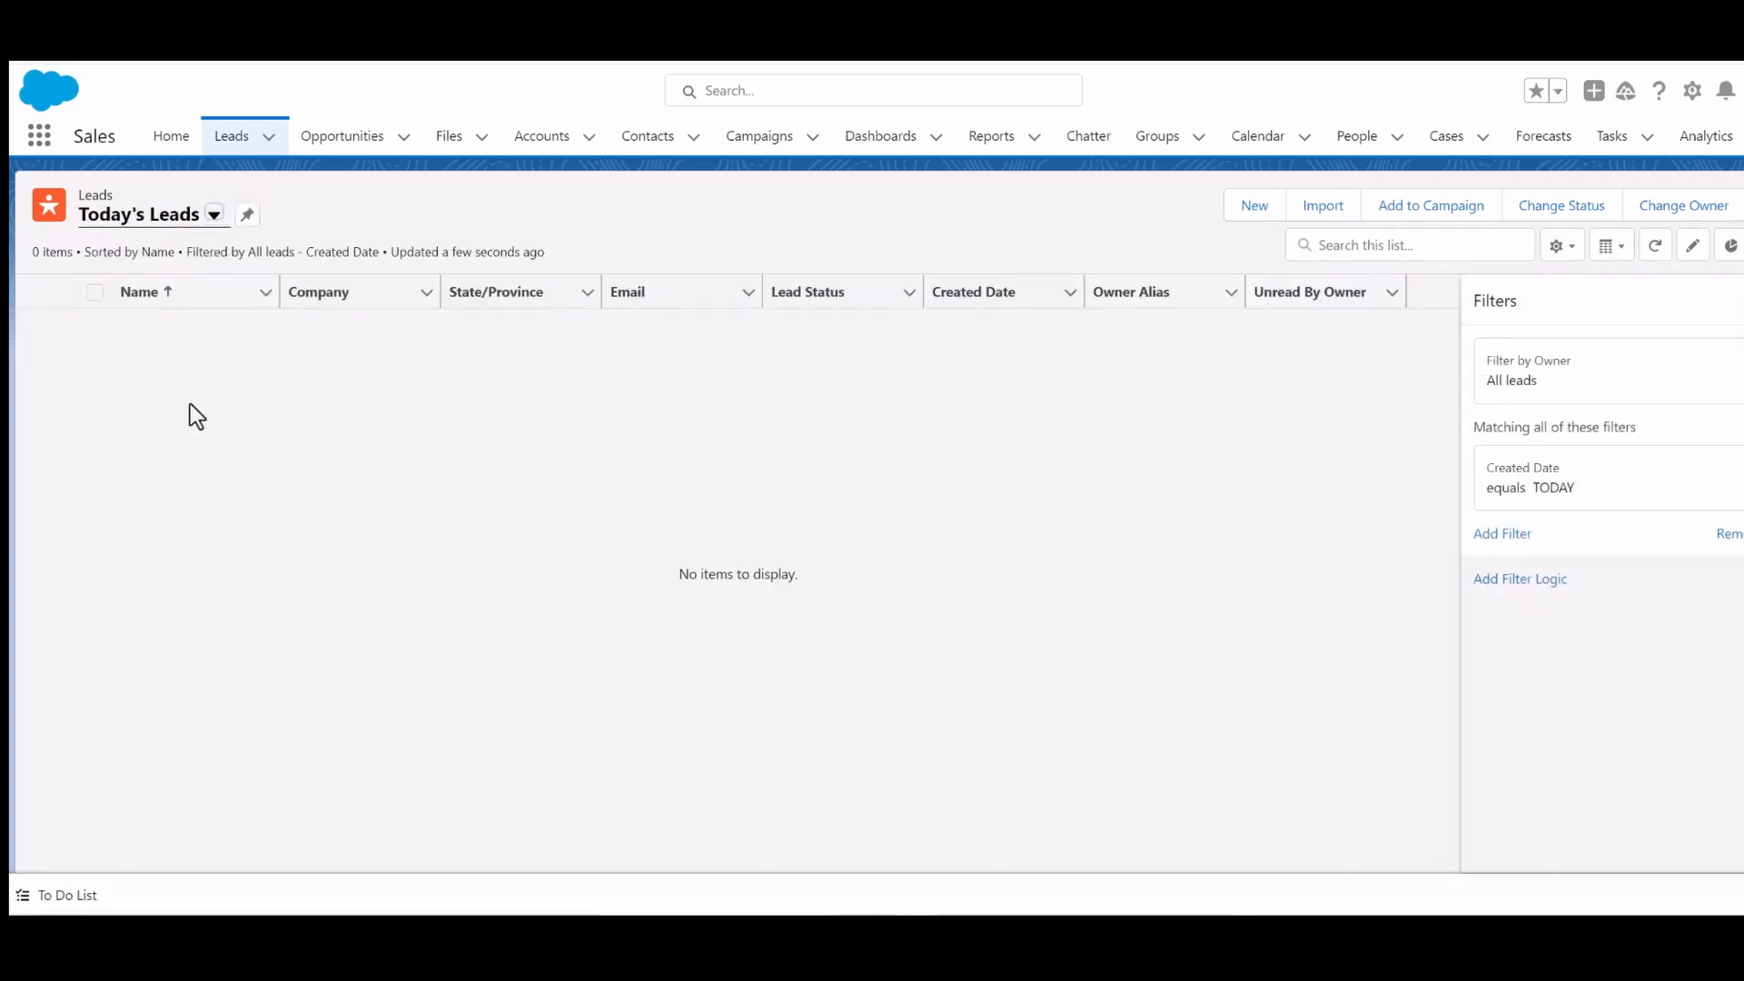
pyautogui.click(173, 138)
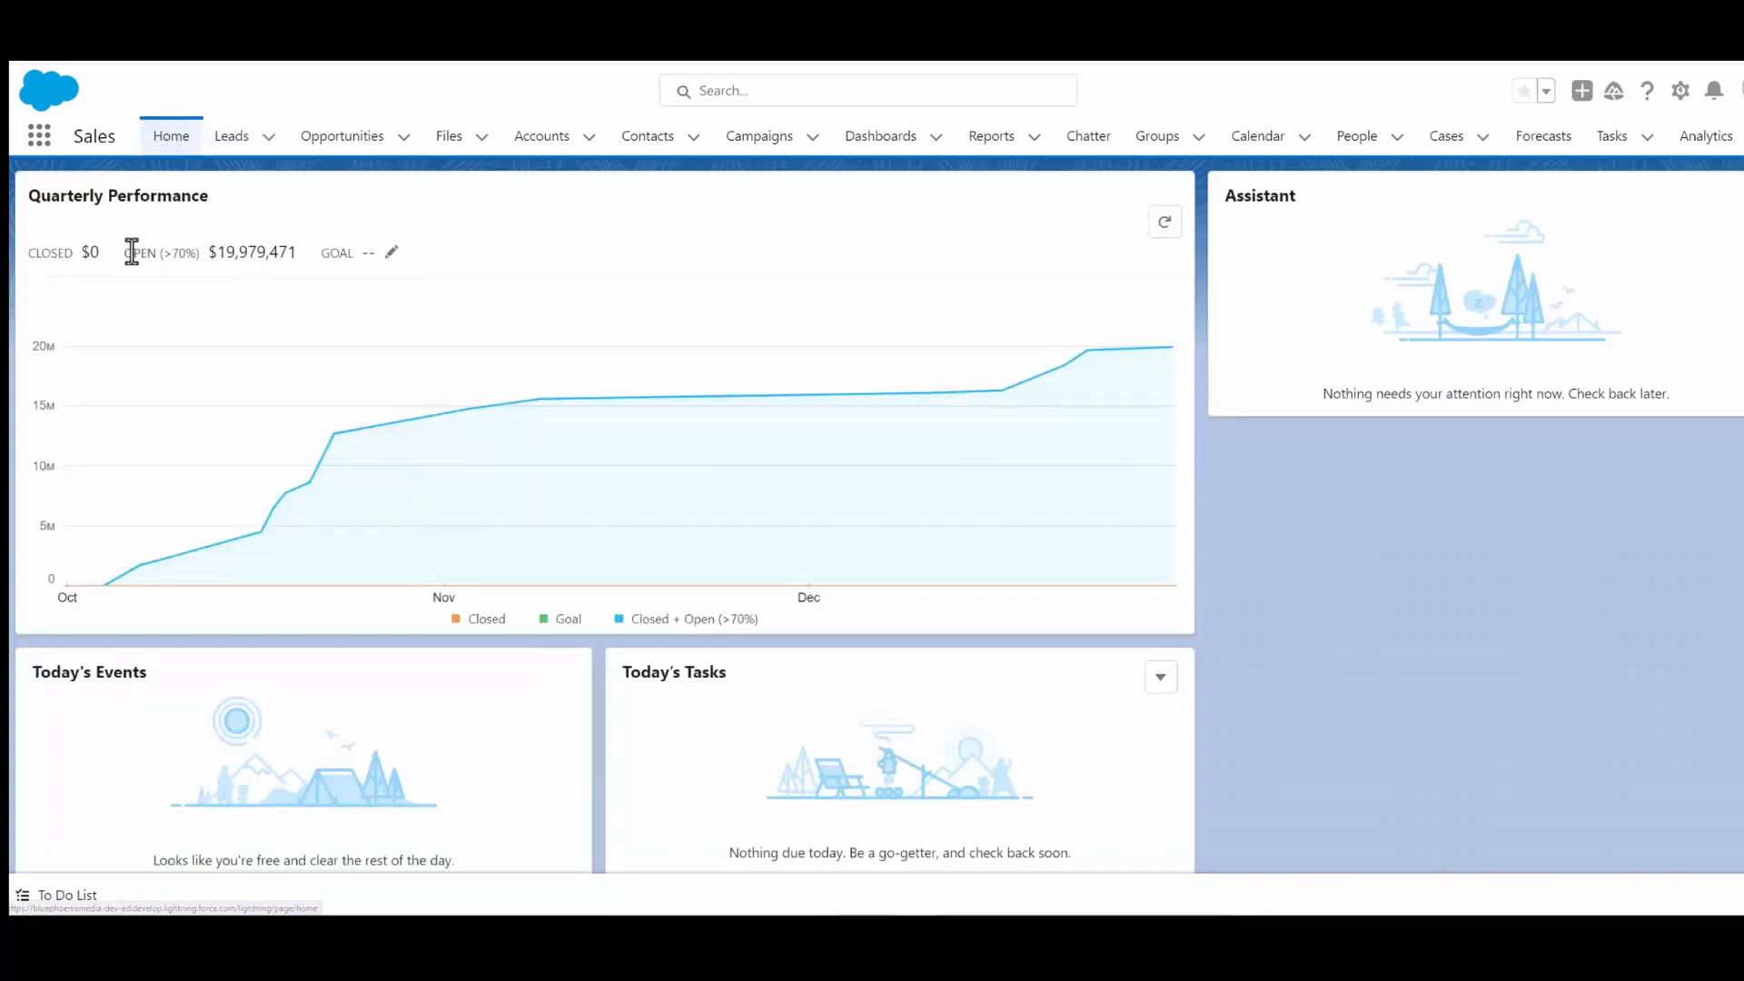
pyautogui.click(229, 144)
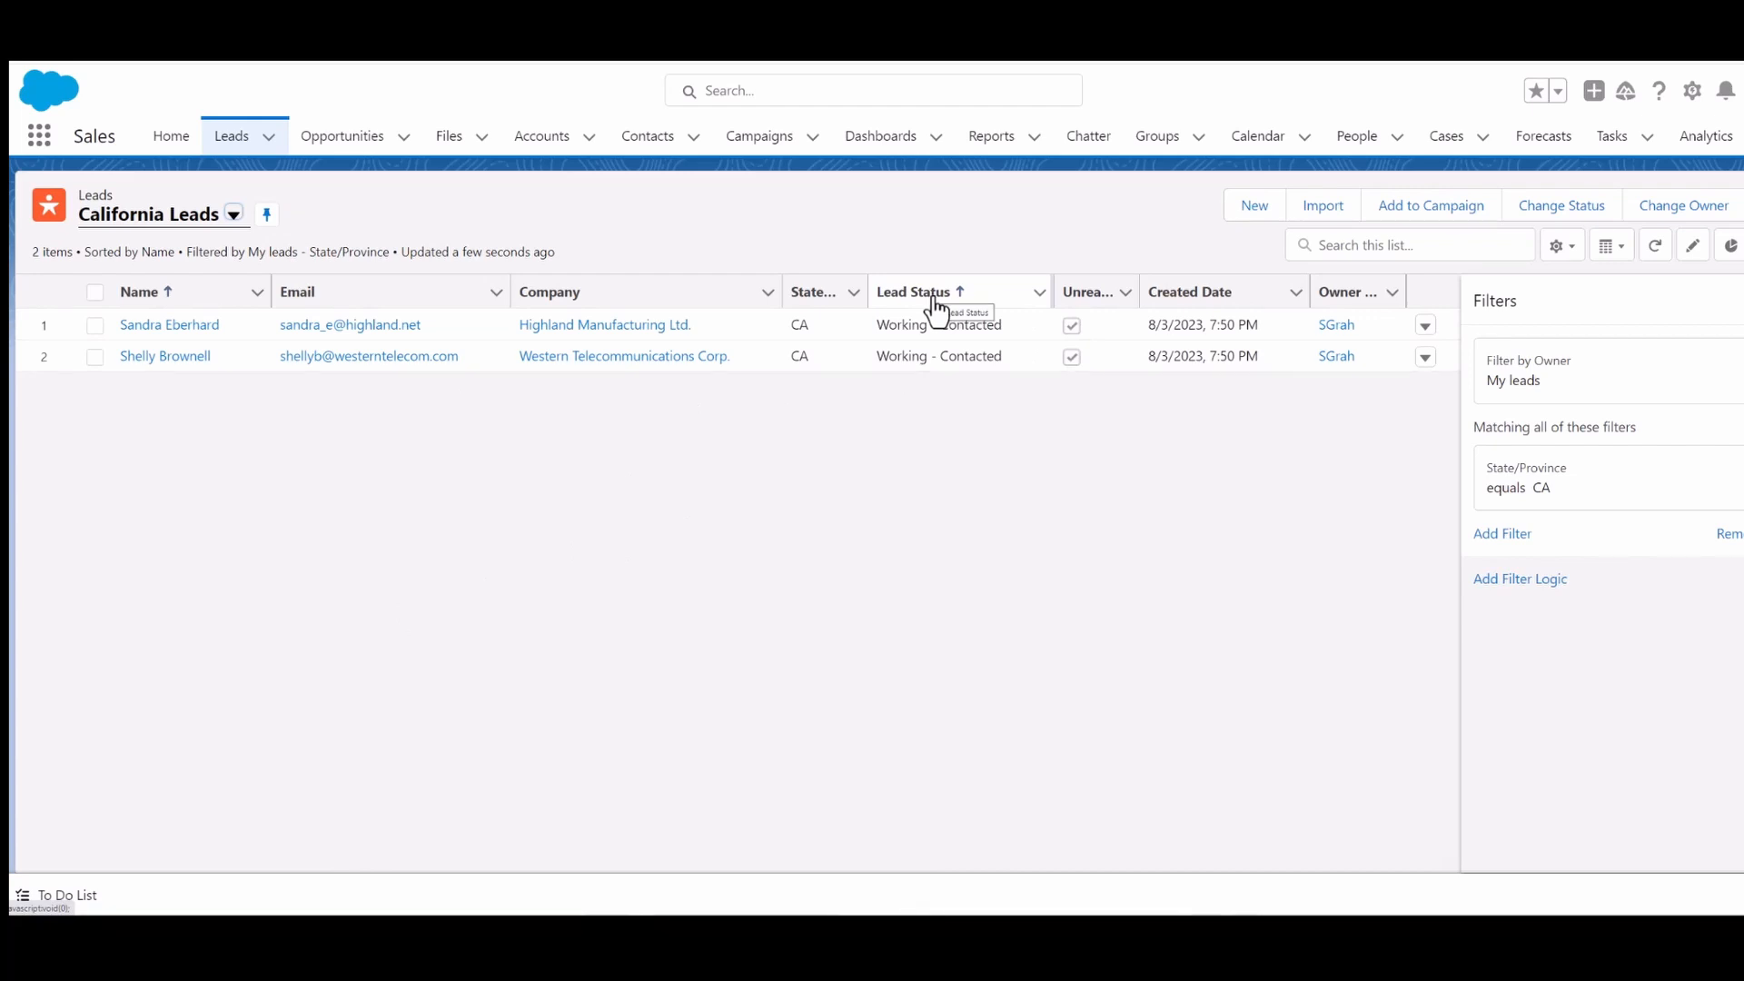
# - Edit the list filters and change the State/Province filter value to CA, VA, CT
pyautogui.click(1562, 246)
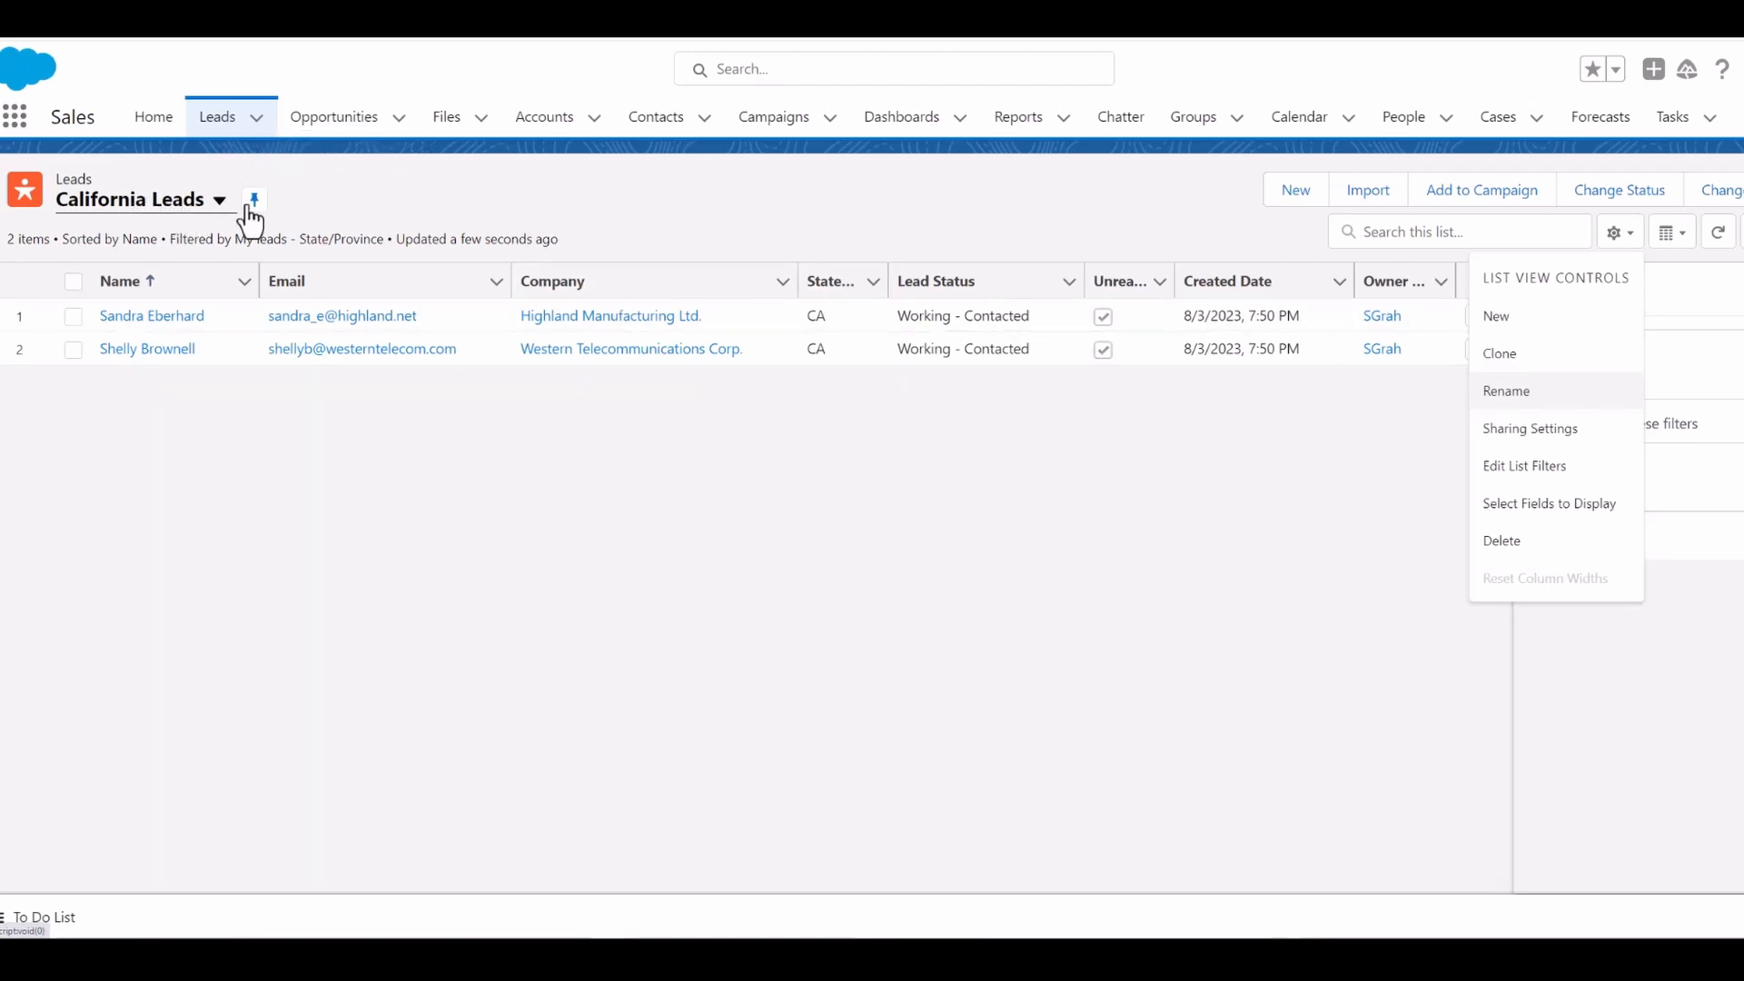
pyautogui.click(1629, 658)
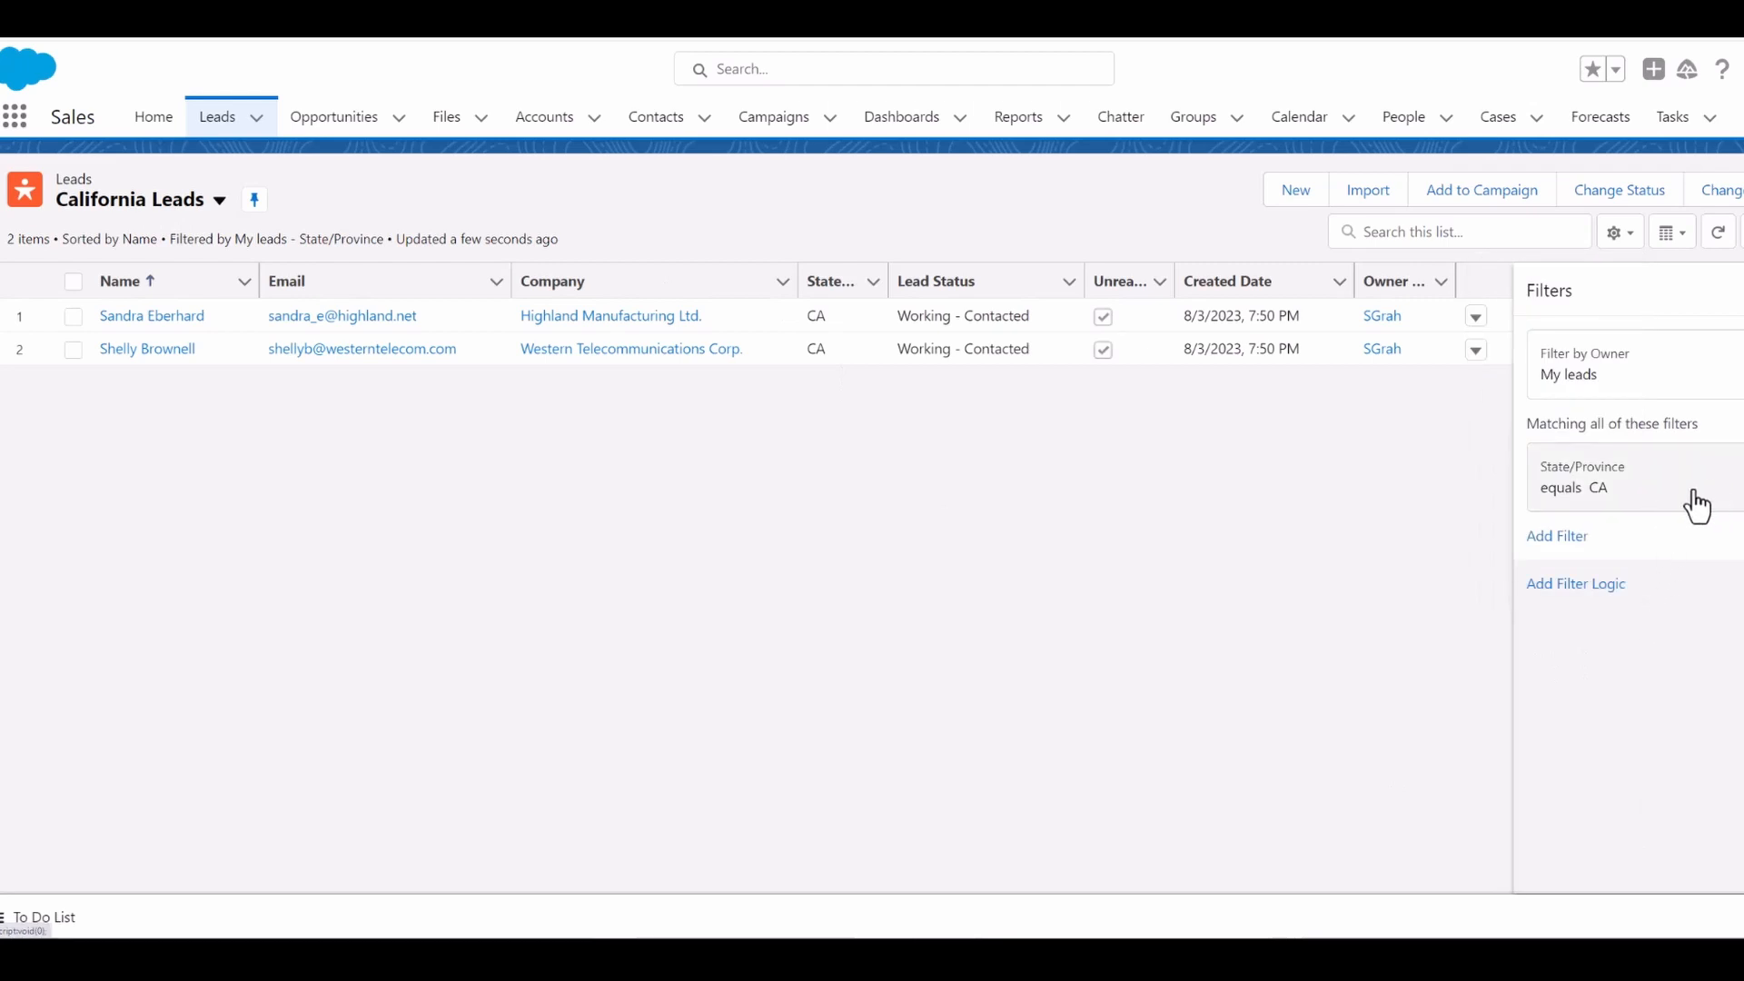
pyautogui.click(1661, 486)
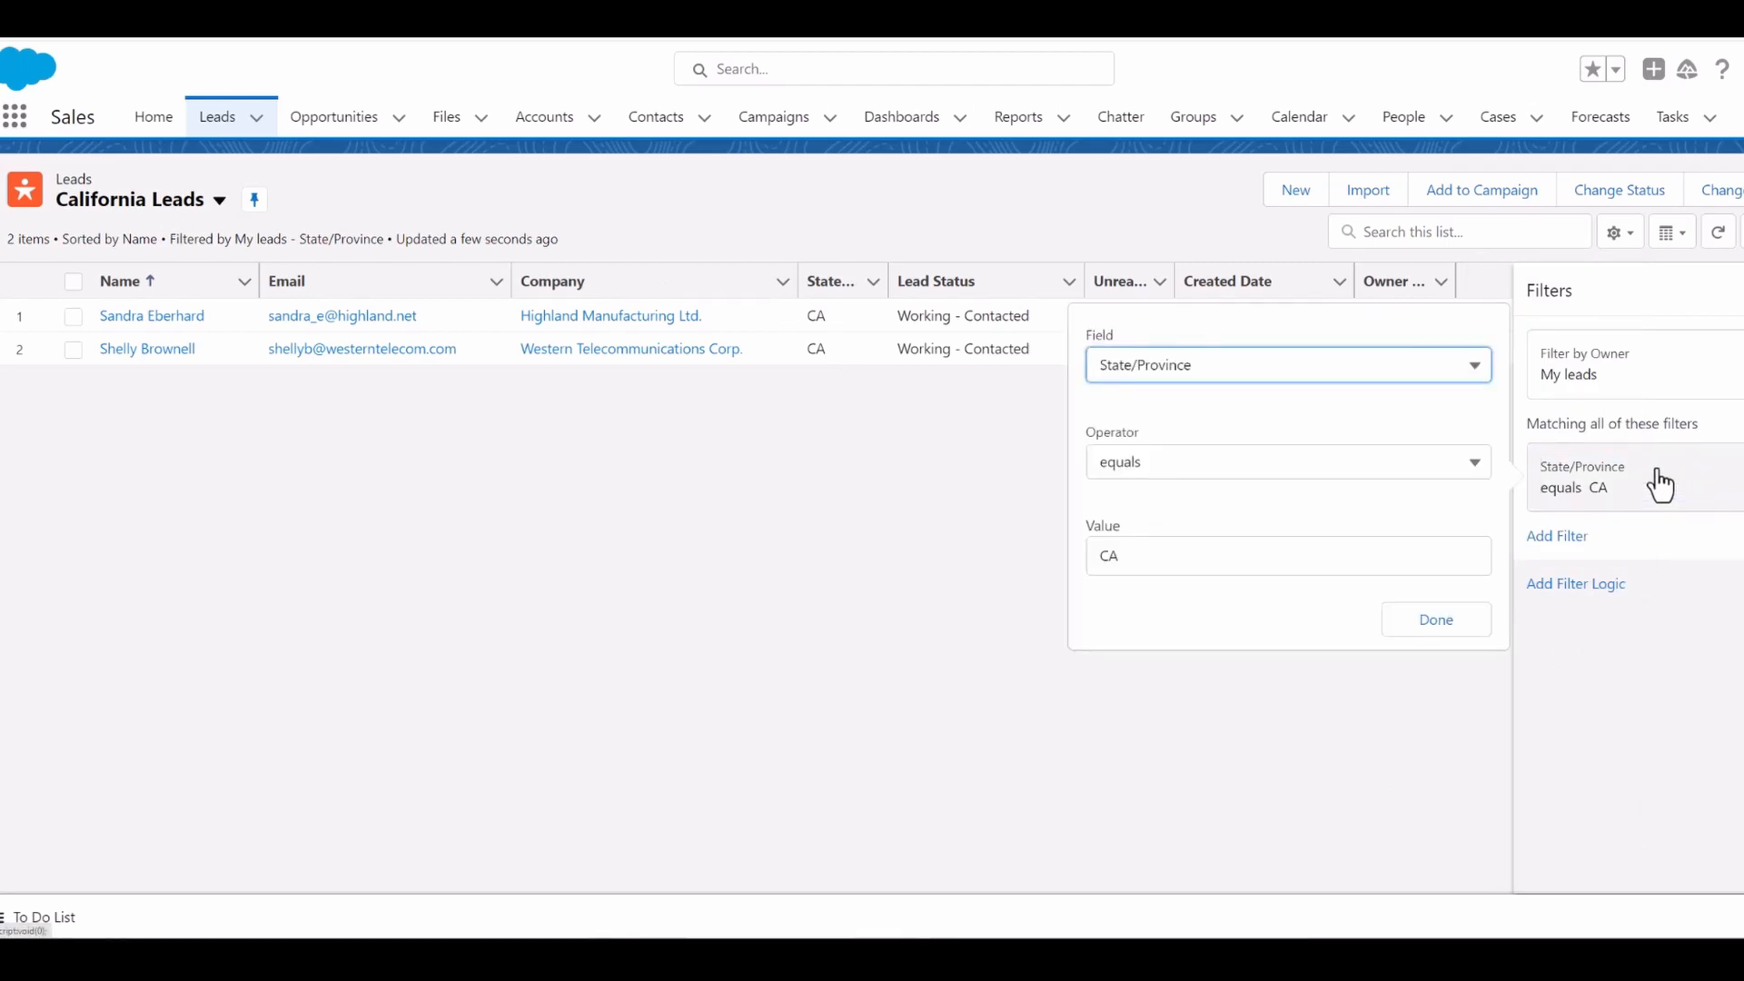
pyautogui.click(1172, 558)
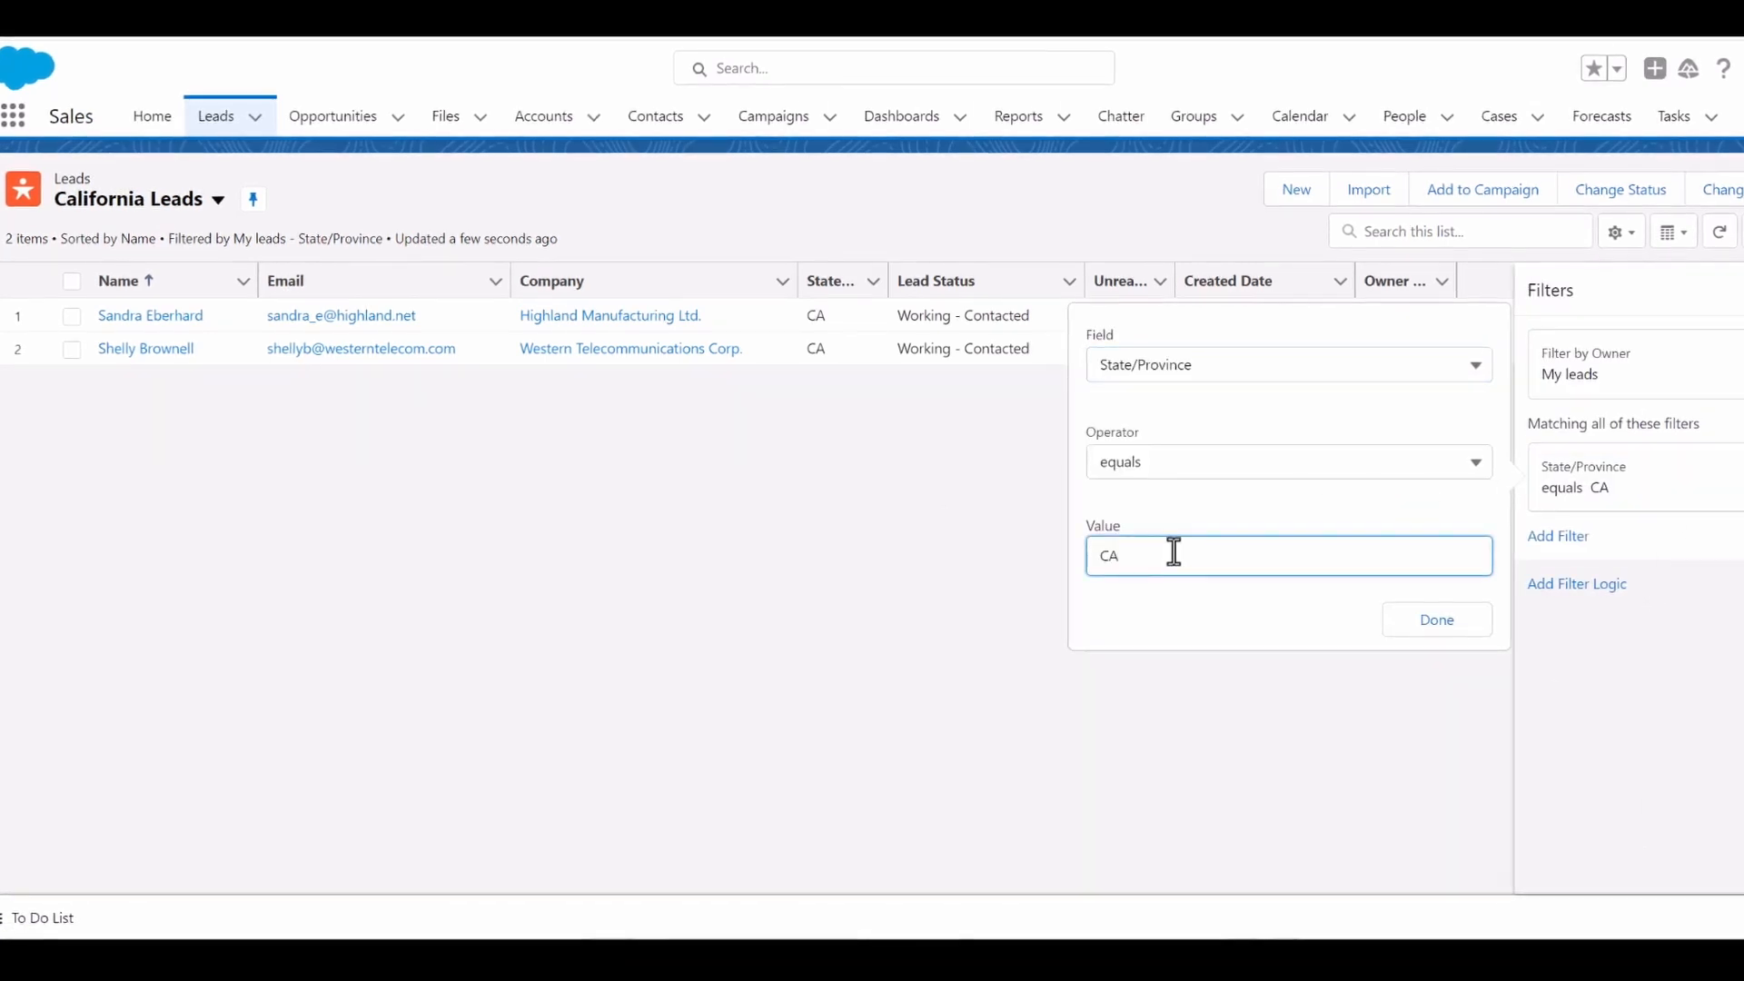
pyautogui.write(', VA')
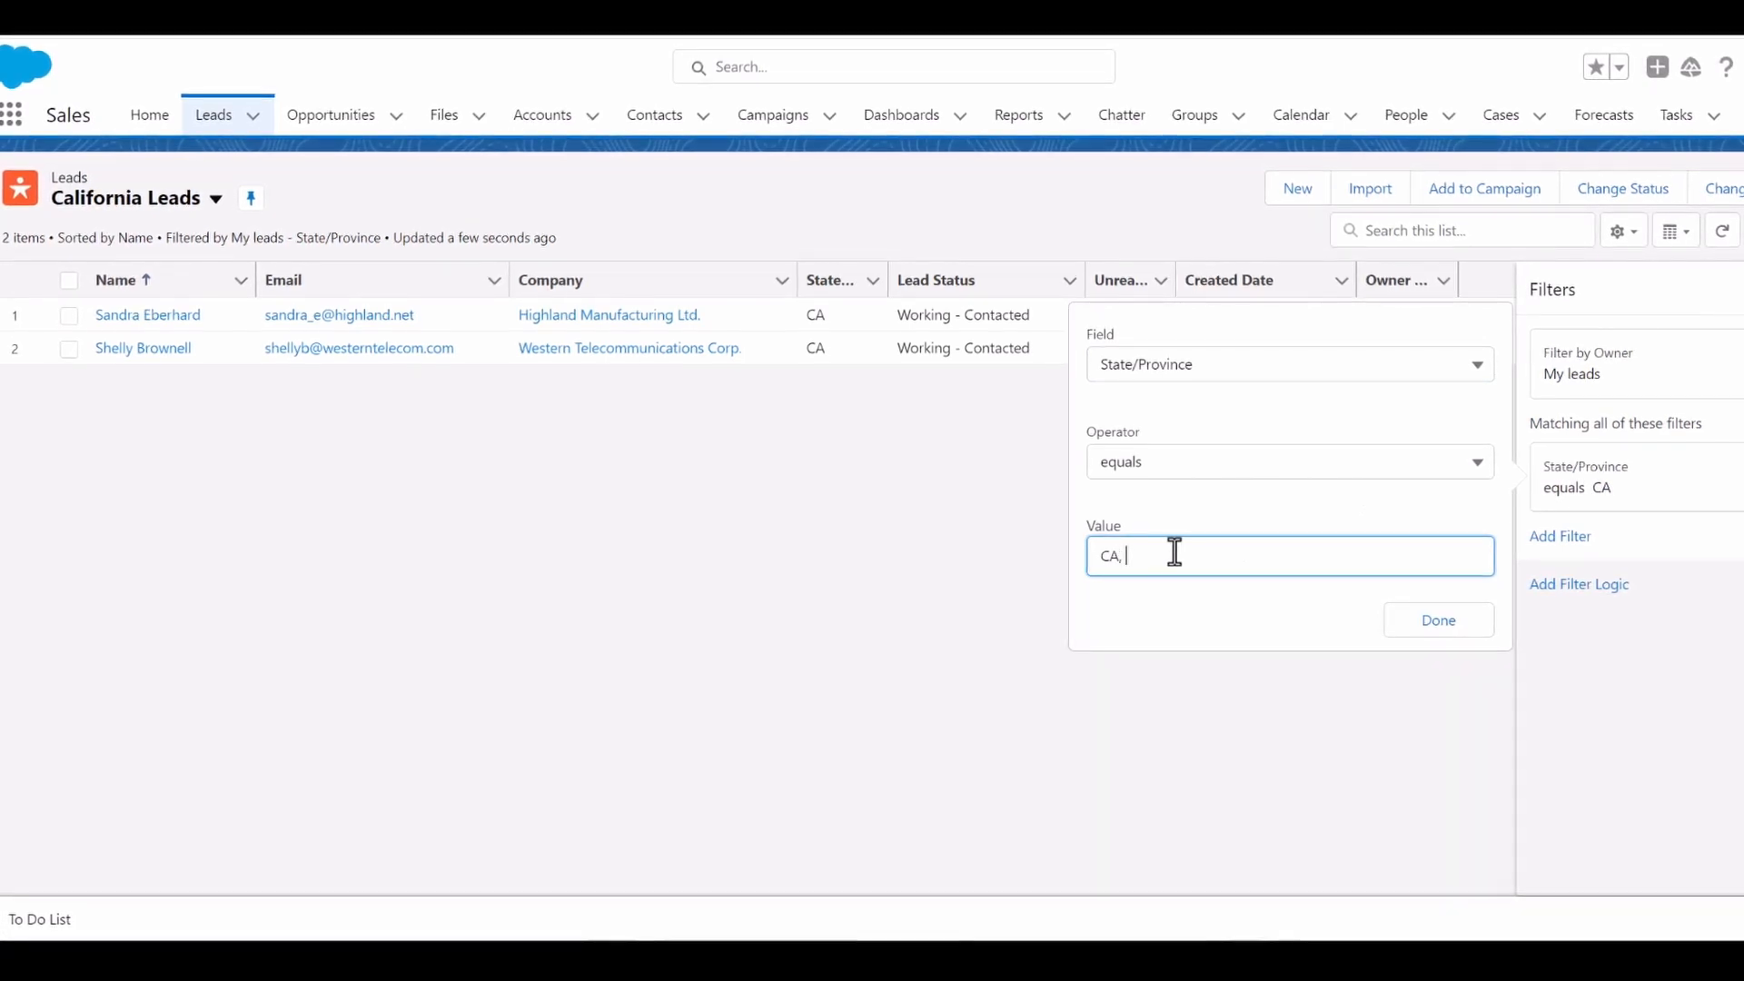
pyautogui.write(', ')
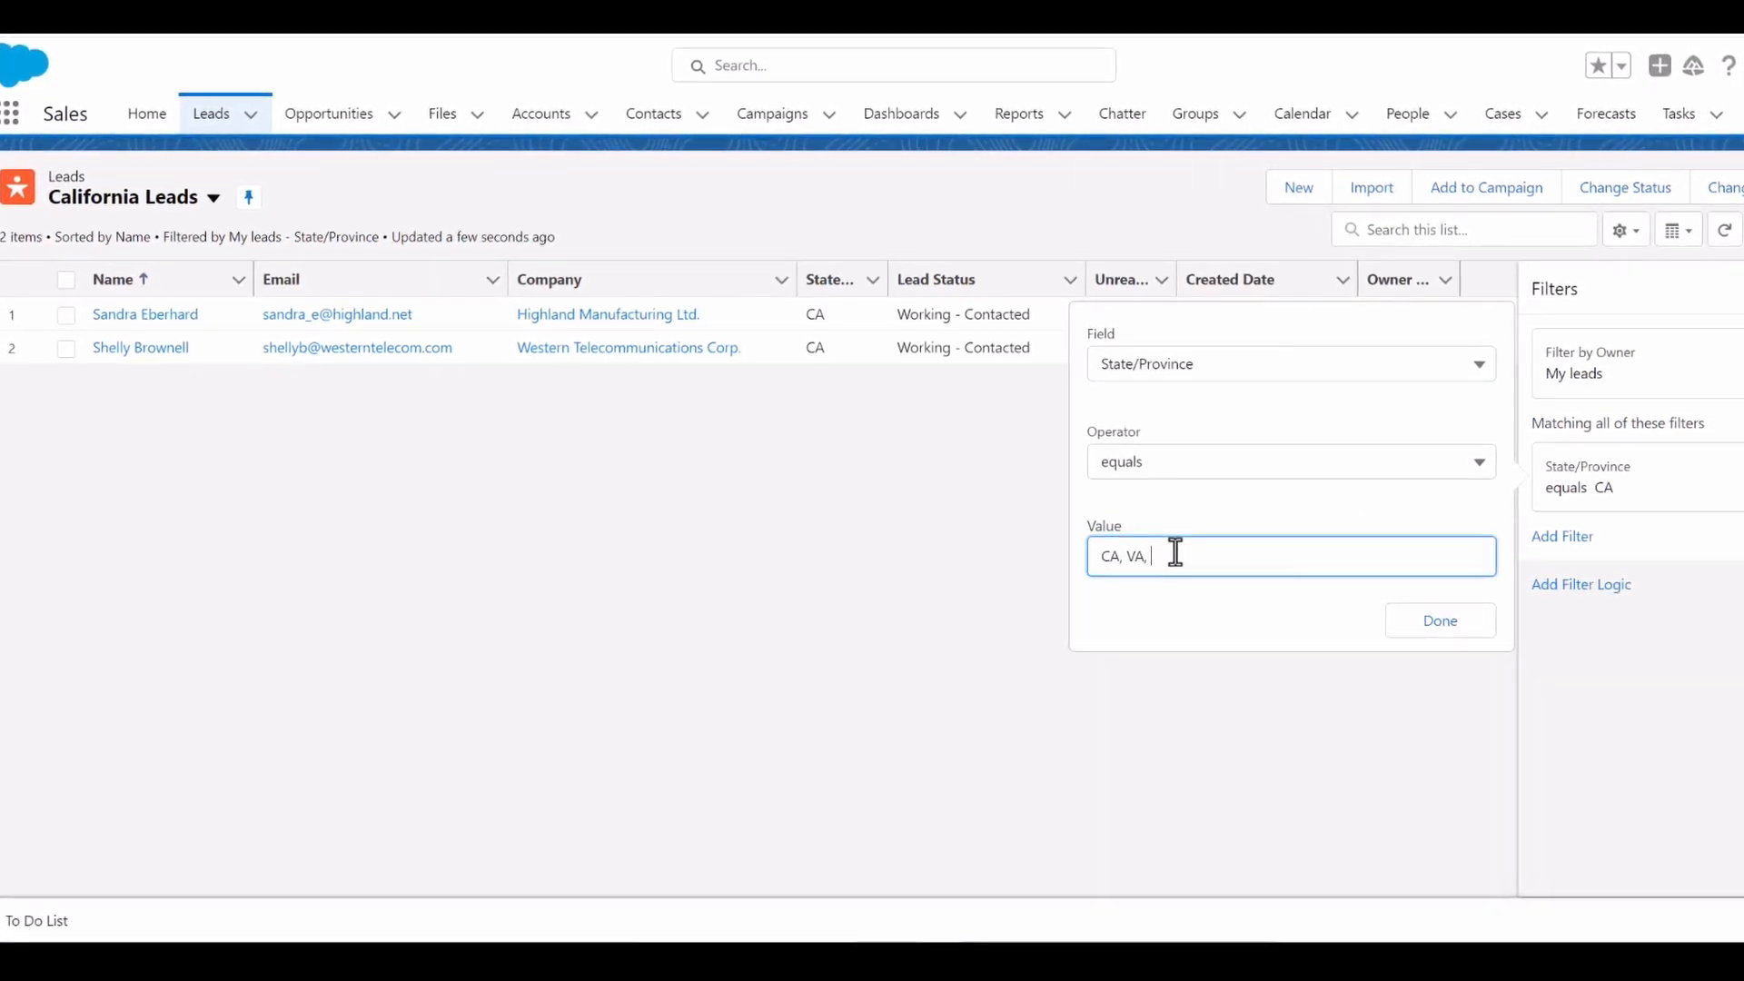
pyautogui.write('CT')
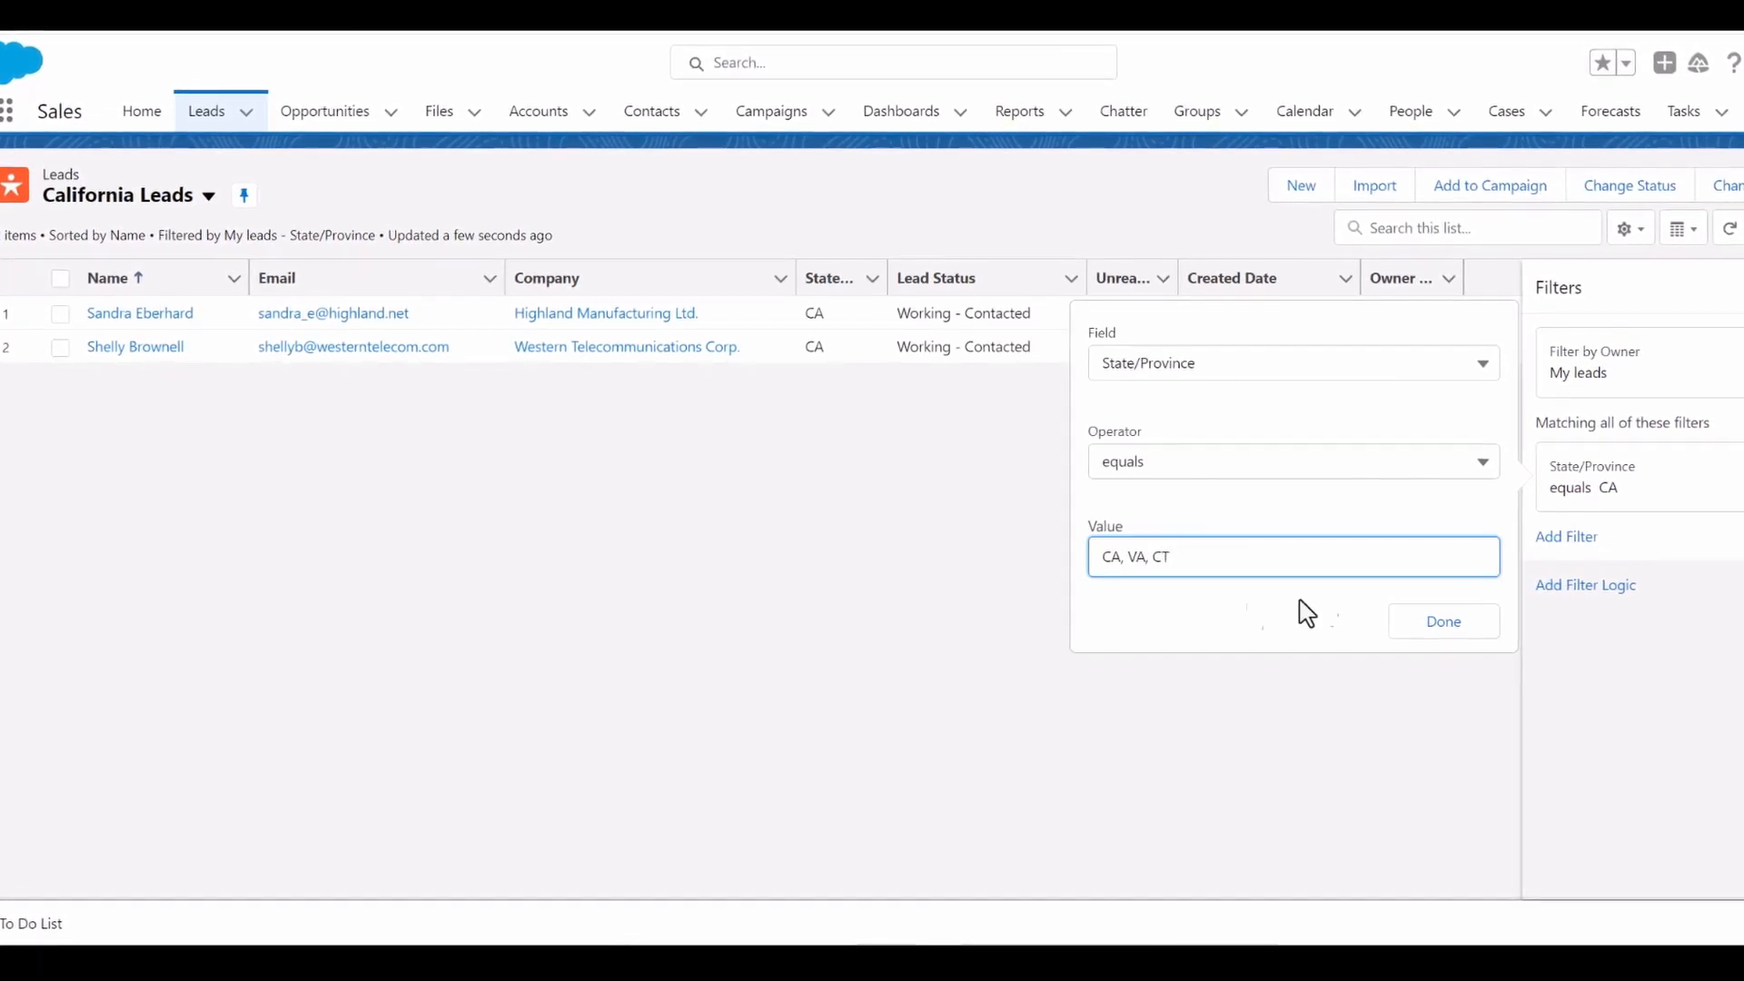
pyautogui.click(1440, 634)
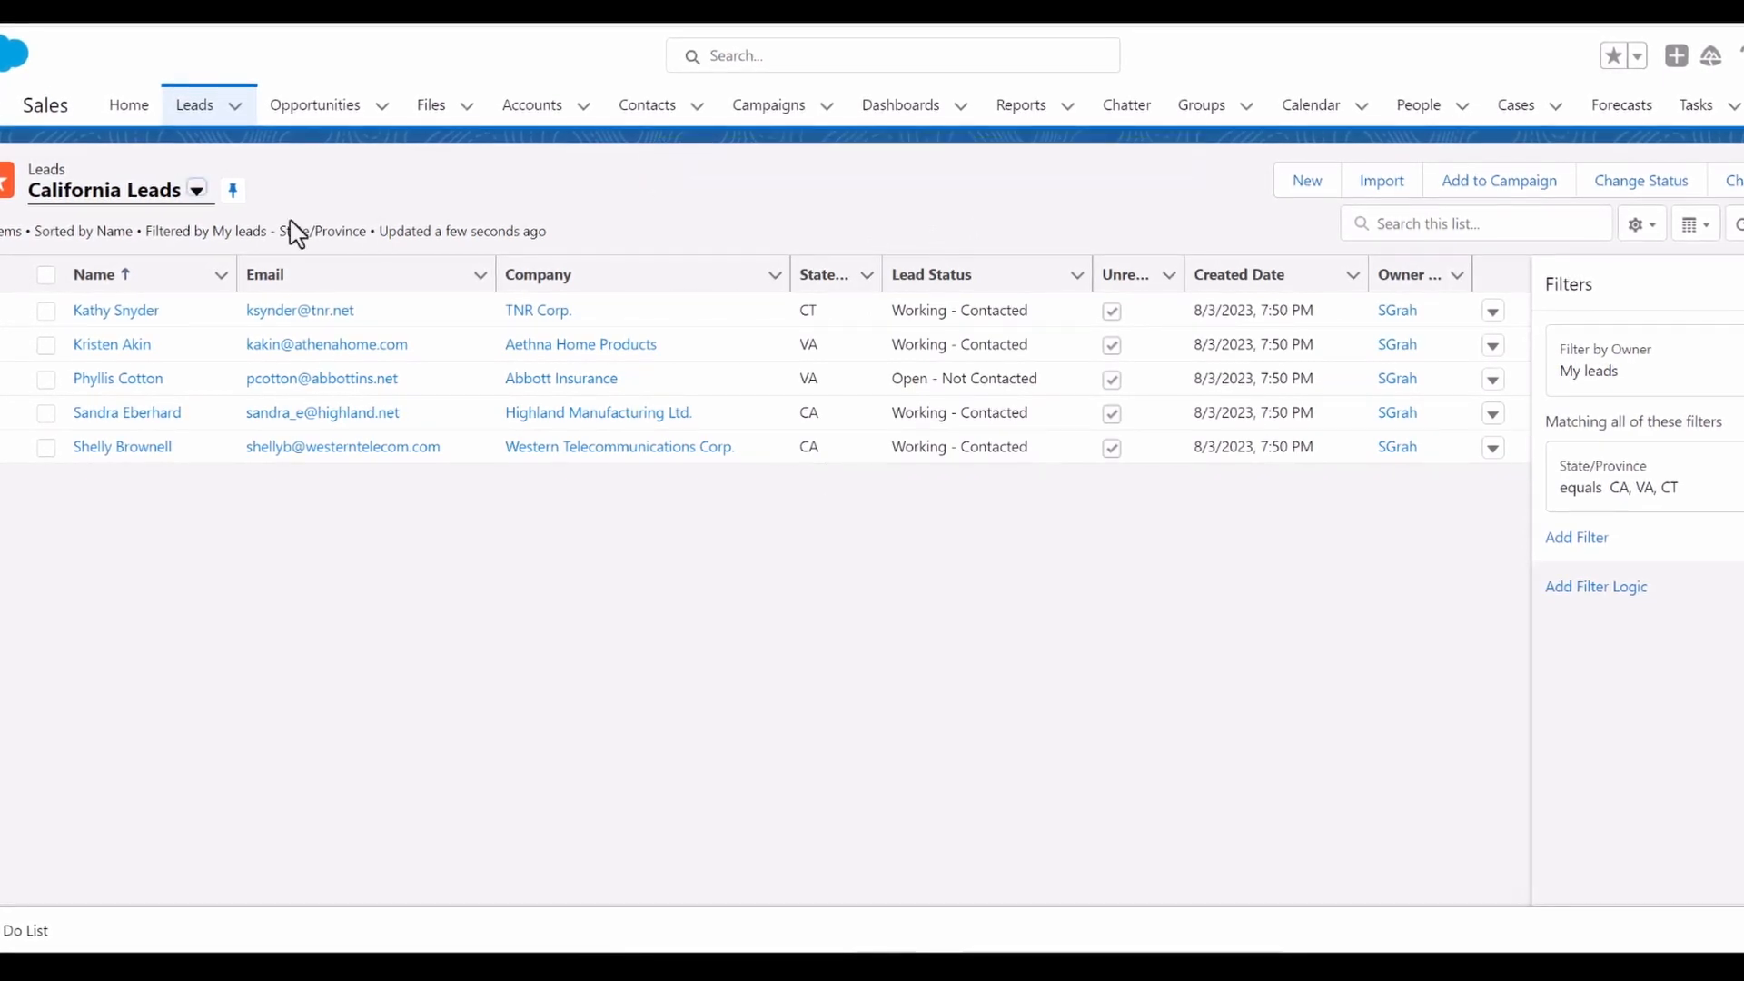
# - Rename the list view to "California, Virginia and CT Leads" and save it
pyautogui.click(1646, 227)
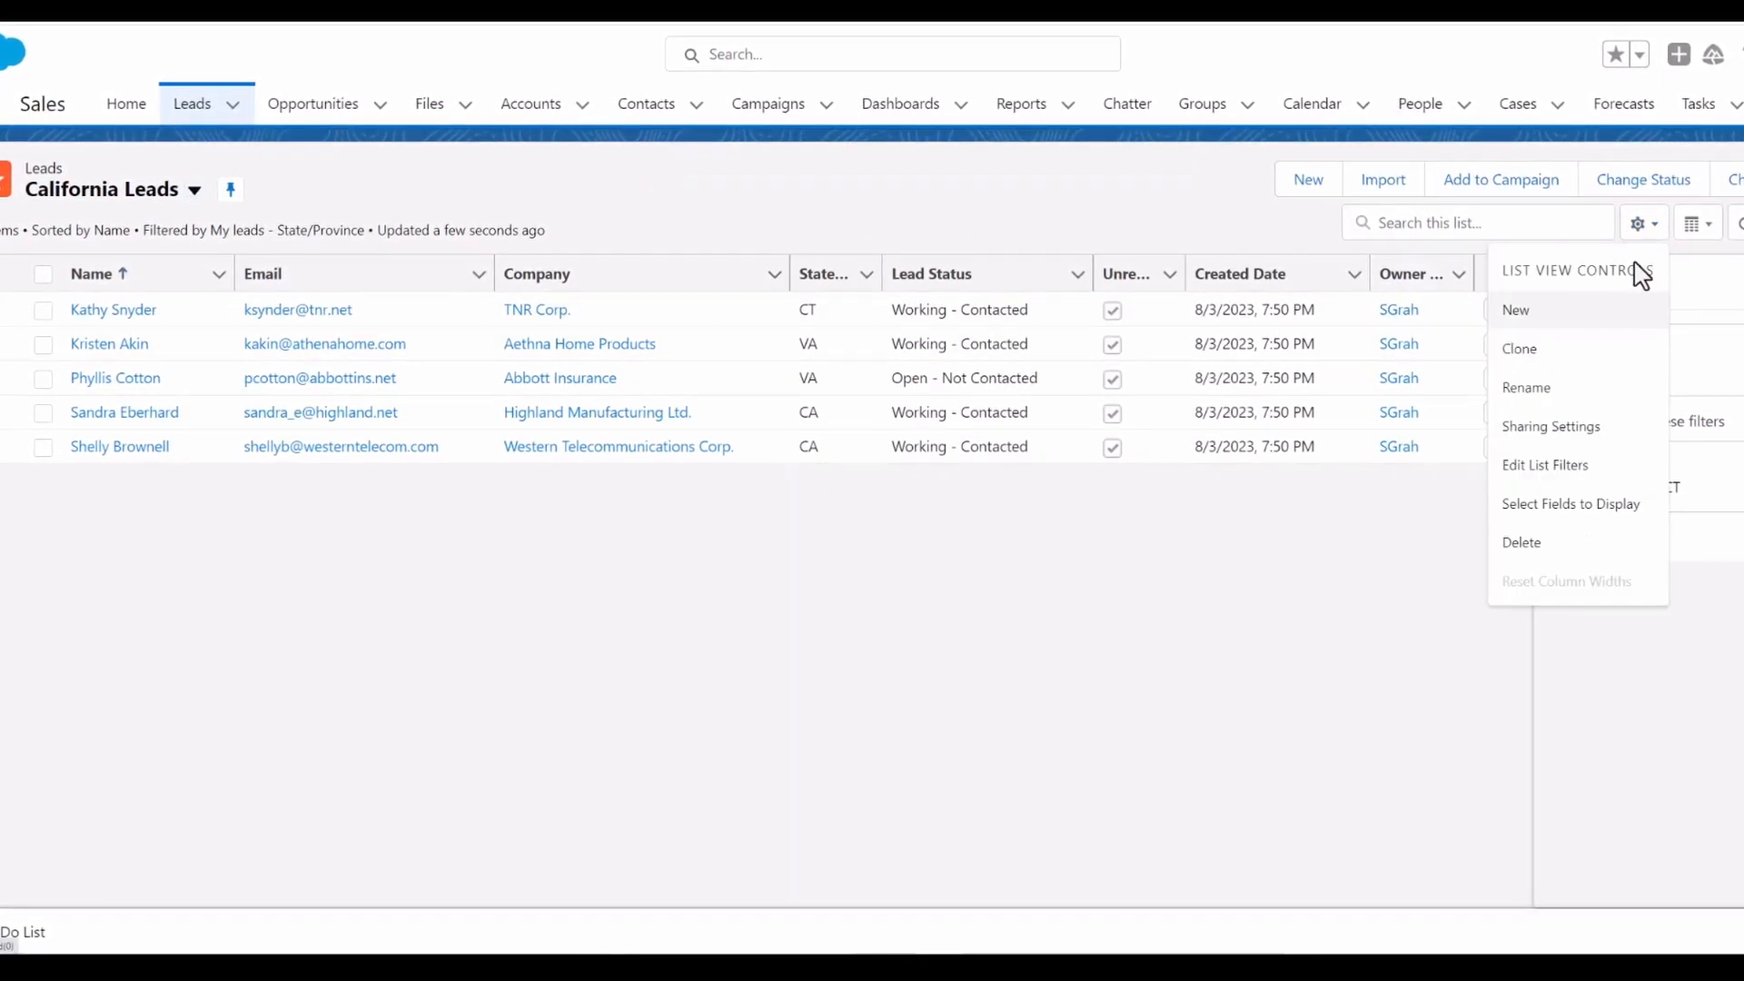
pyautogui.click(1535, 389)
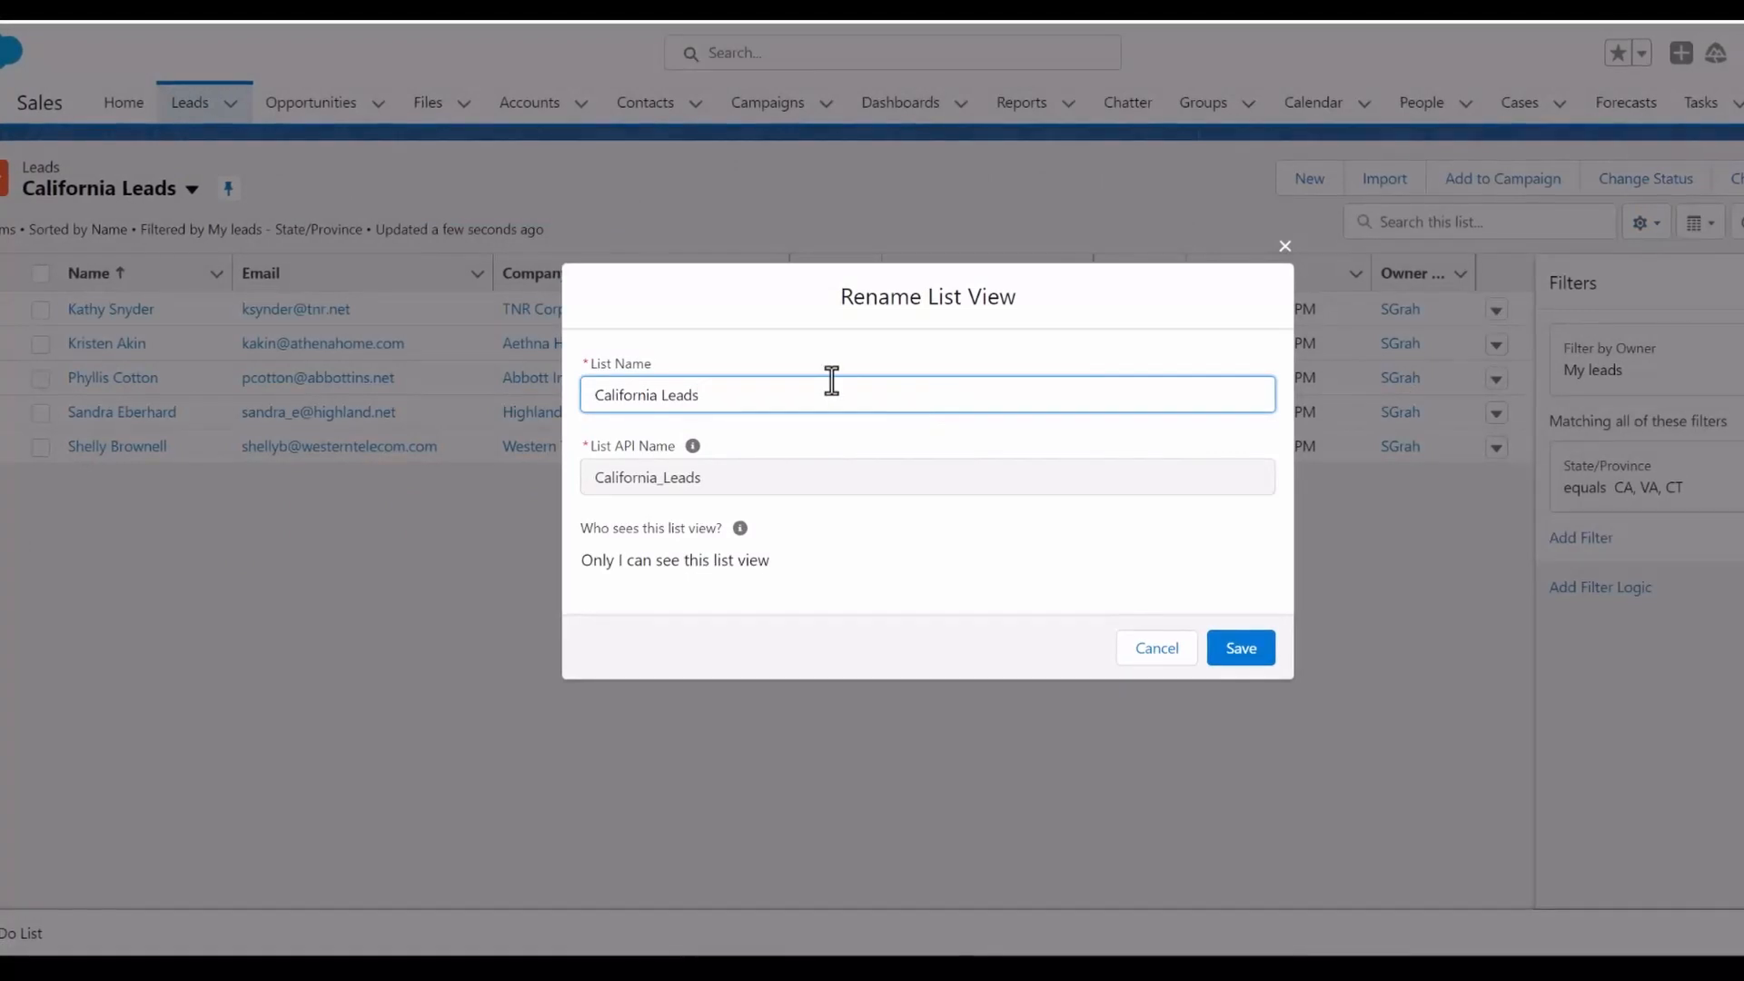
pyautogui.click(657, 400)
pyautogui.write(', V')
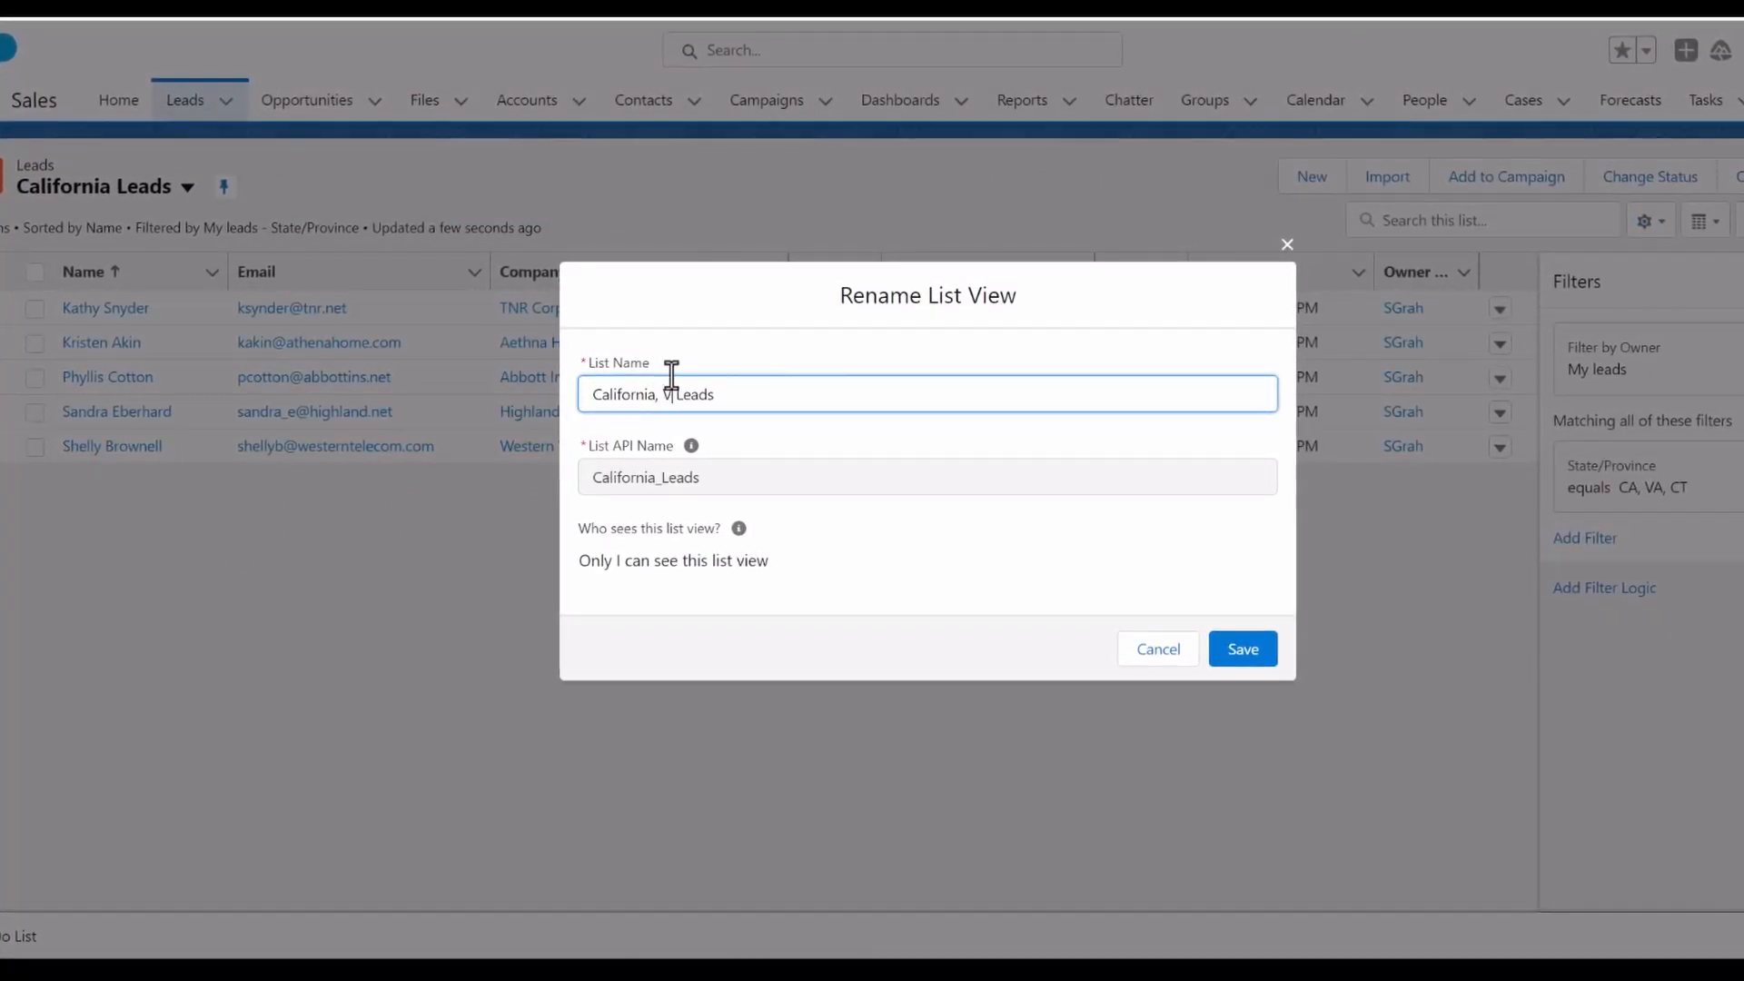
pyautogui.write('irginia')
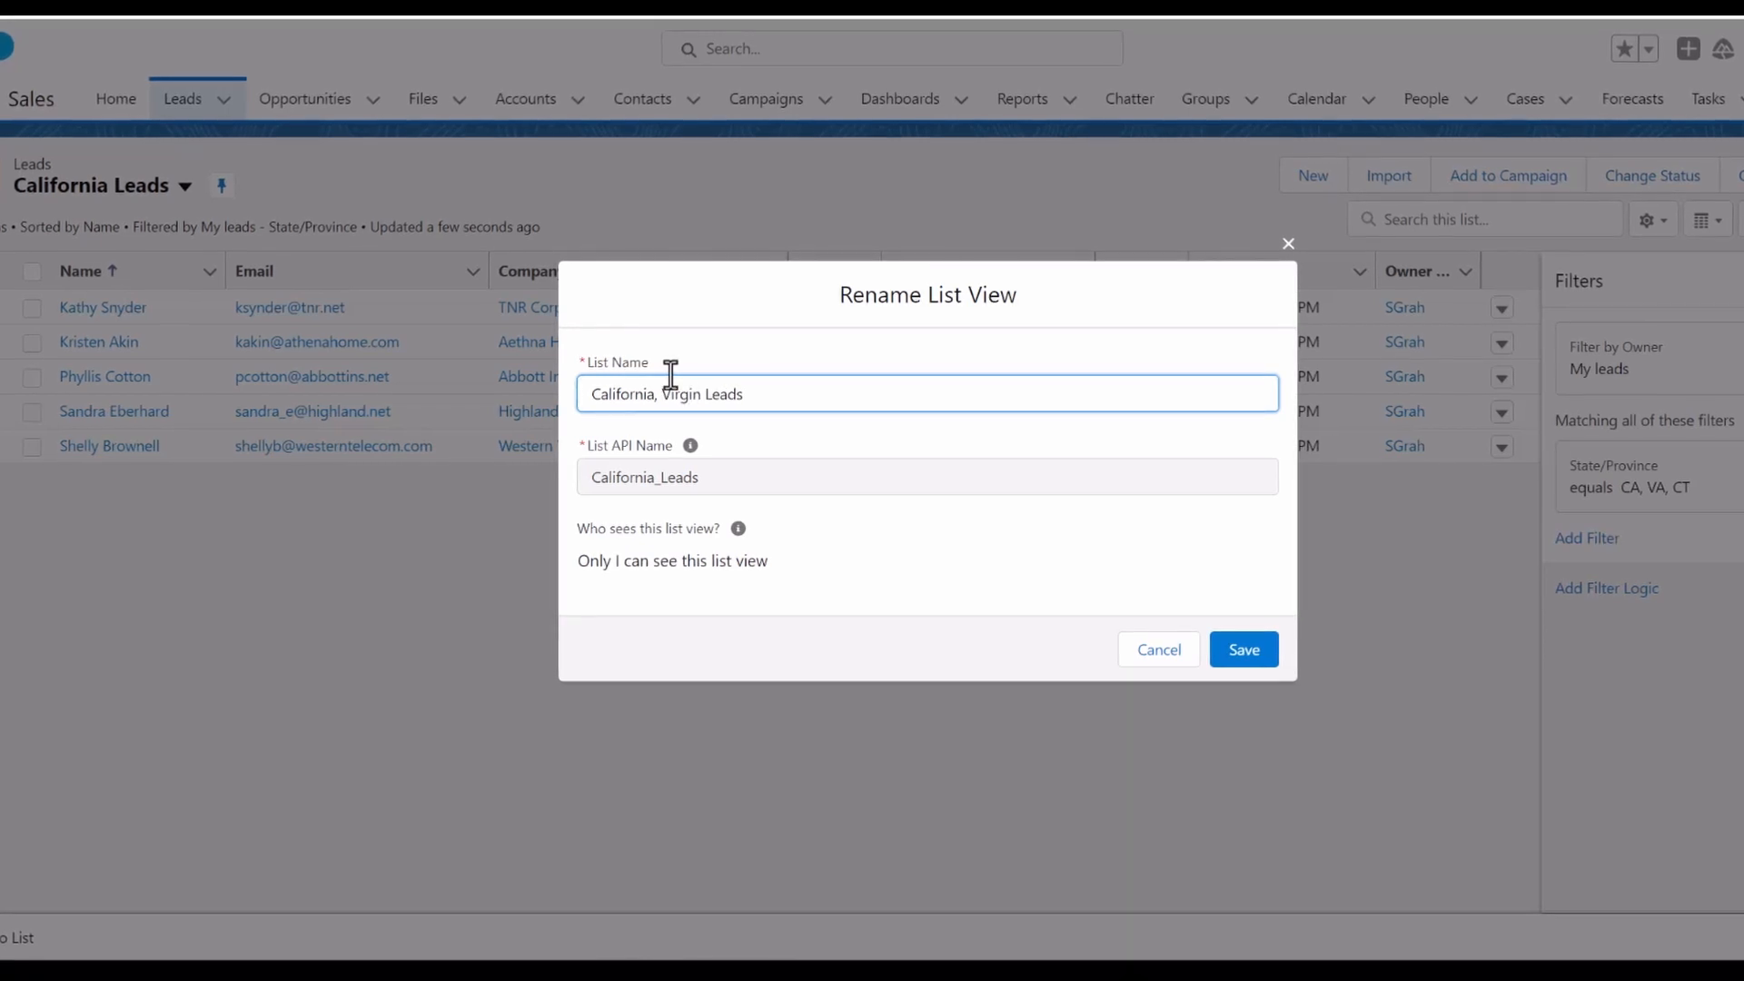
pyautogui.write(' and Conn')
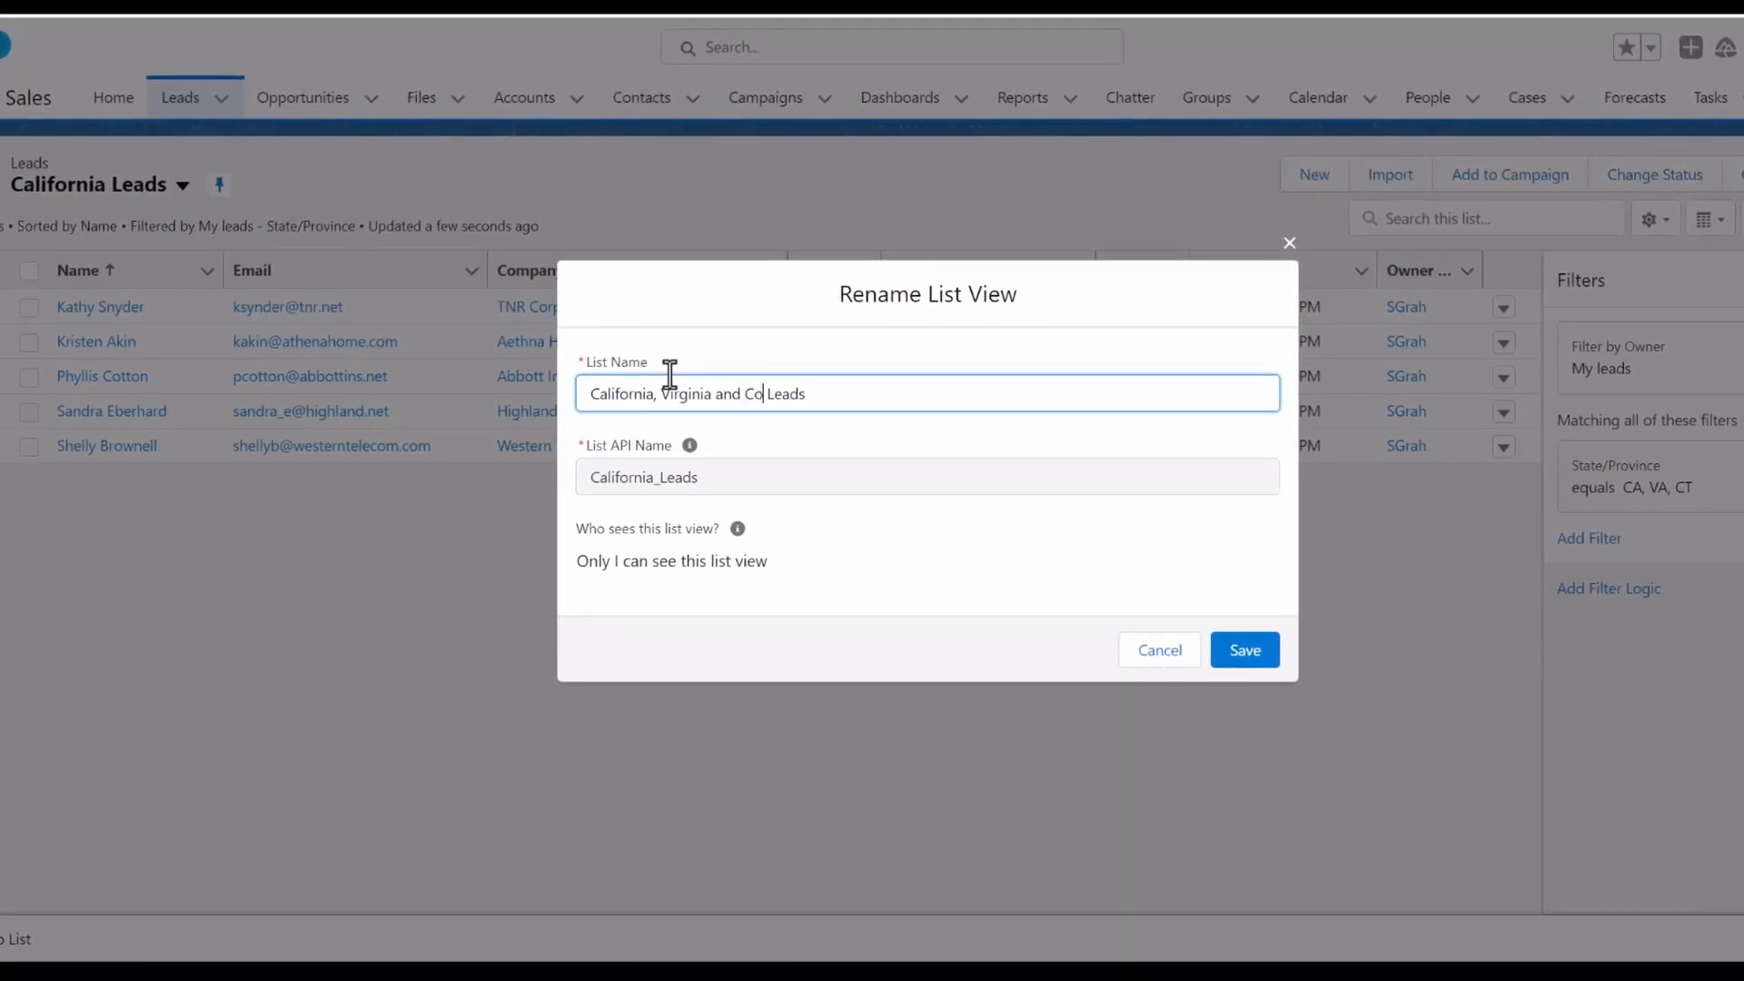
pyautogui.write('ectic')
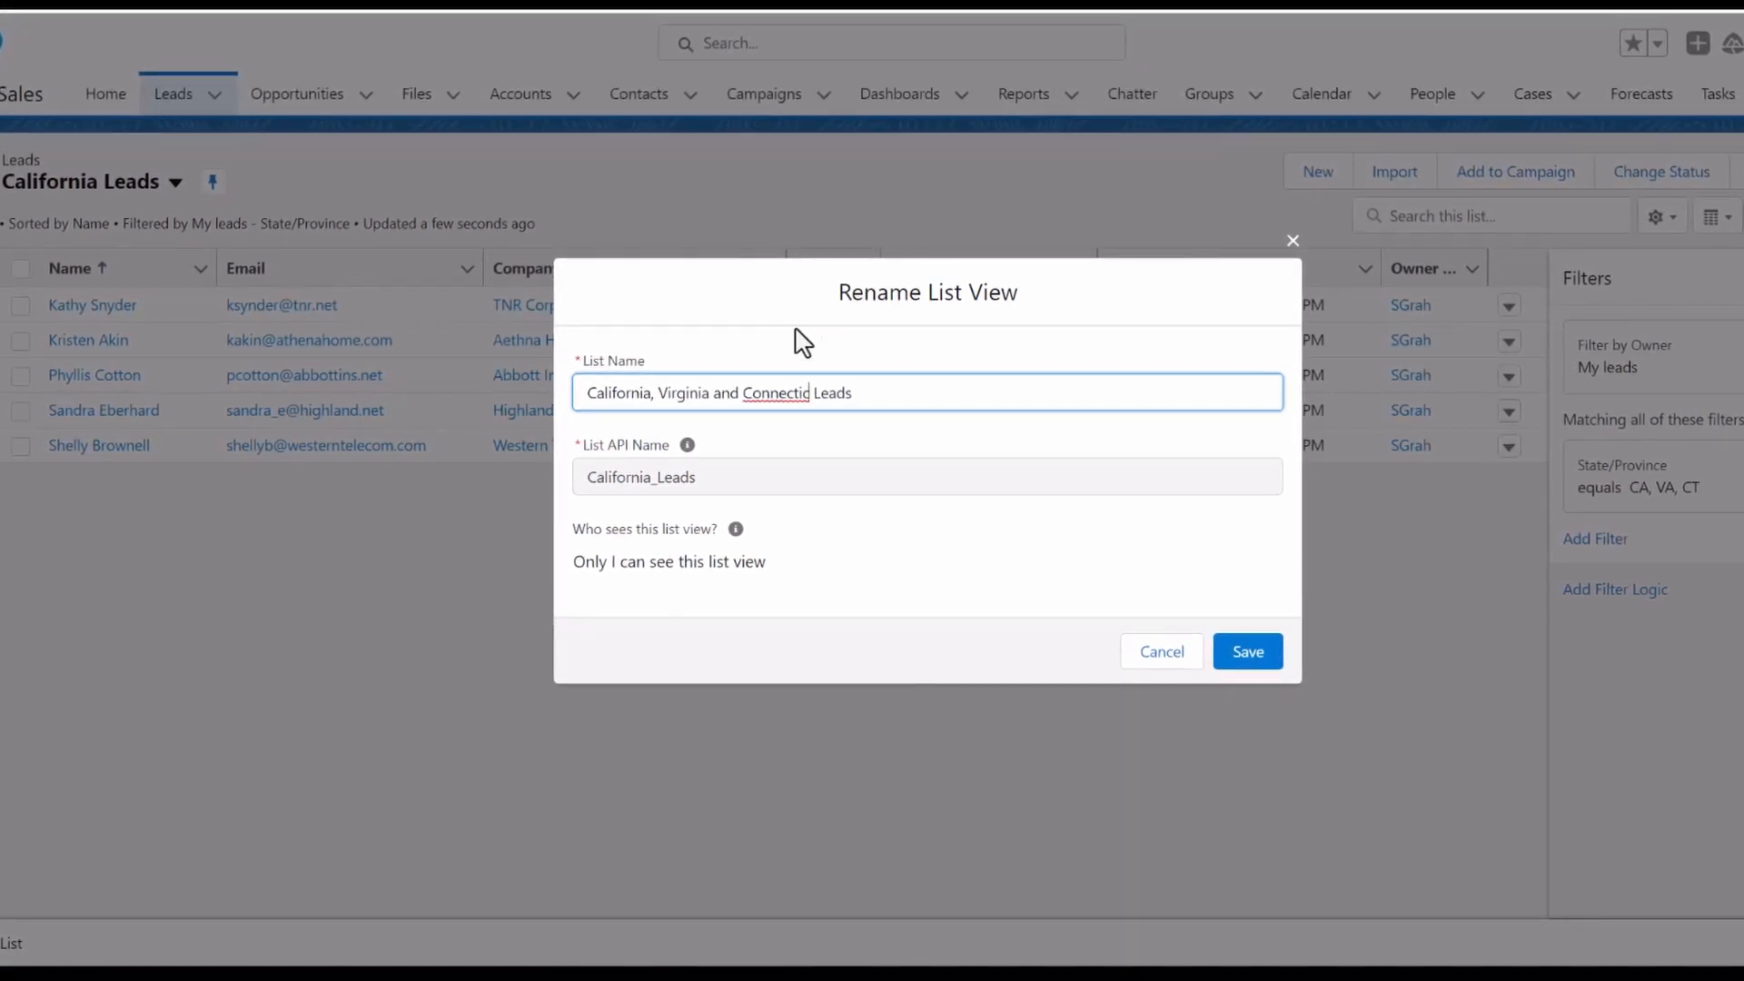
pyautogui.click(762, 396)
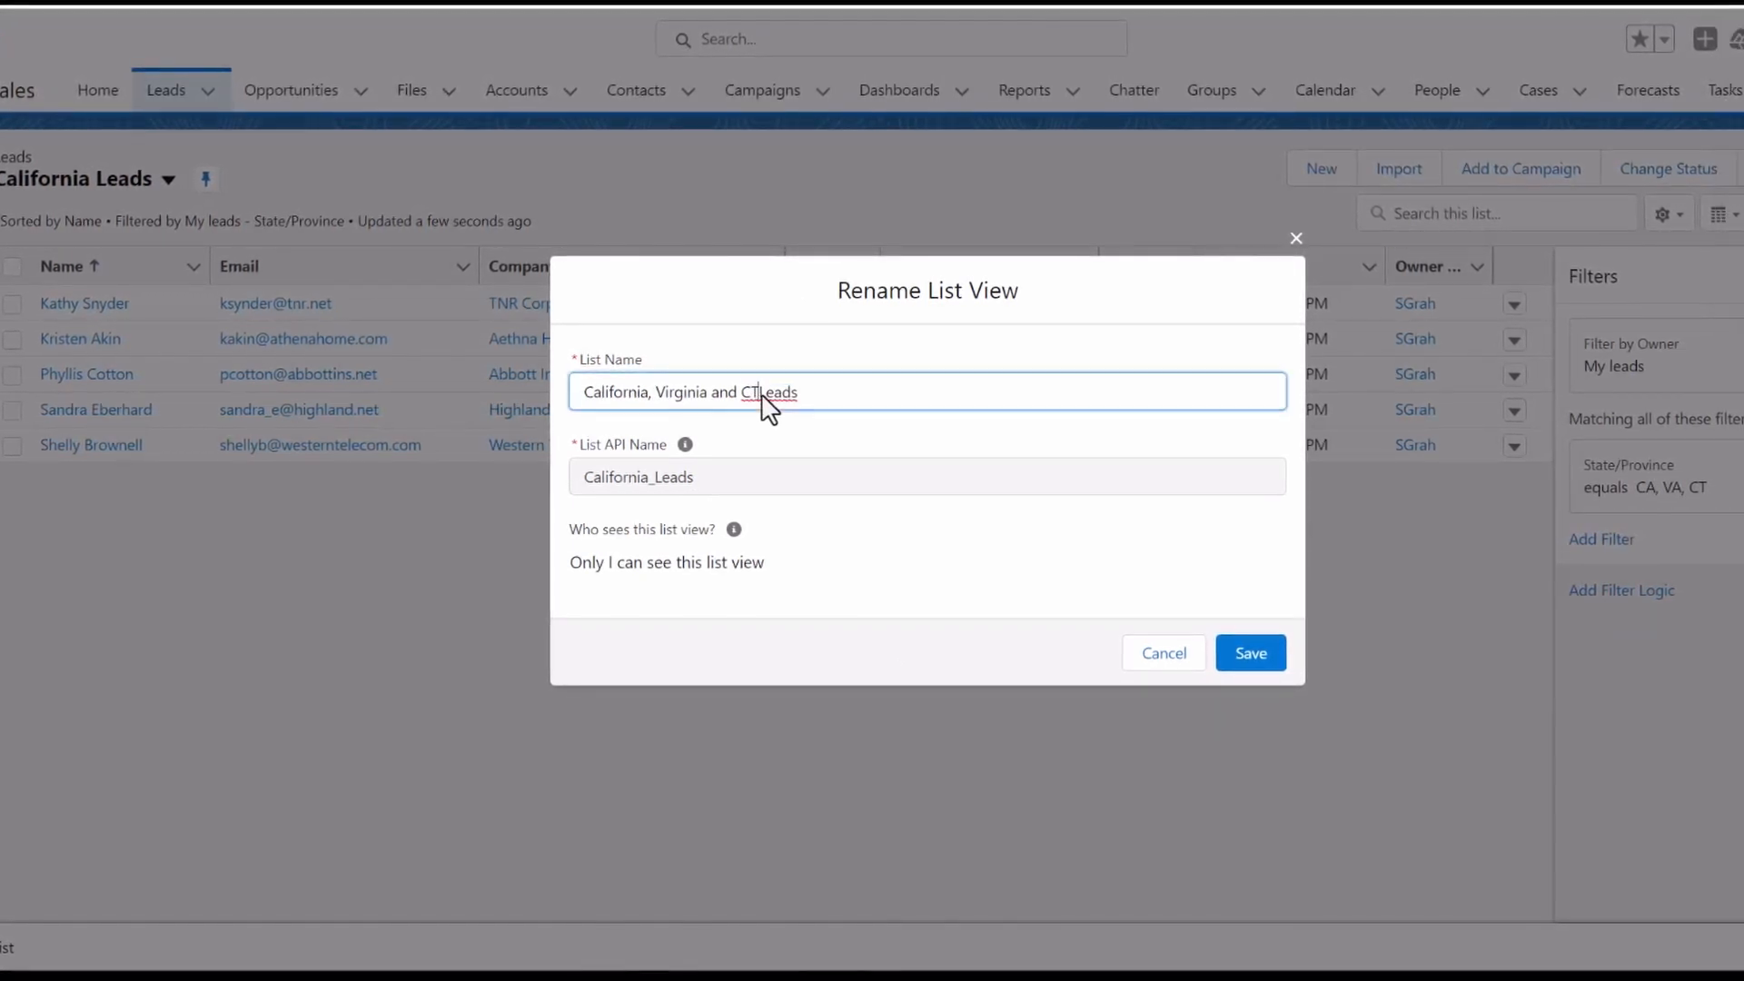
pyautogui.click(1254, 654)
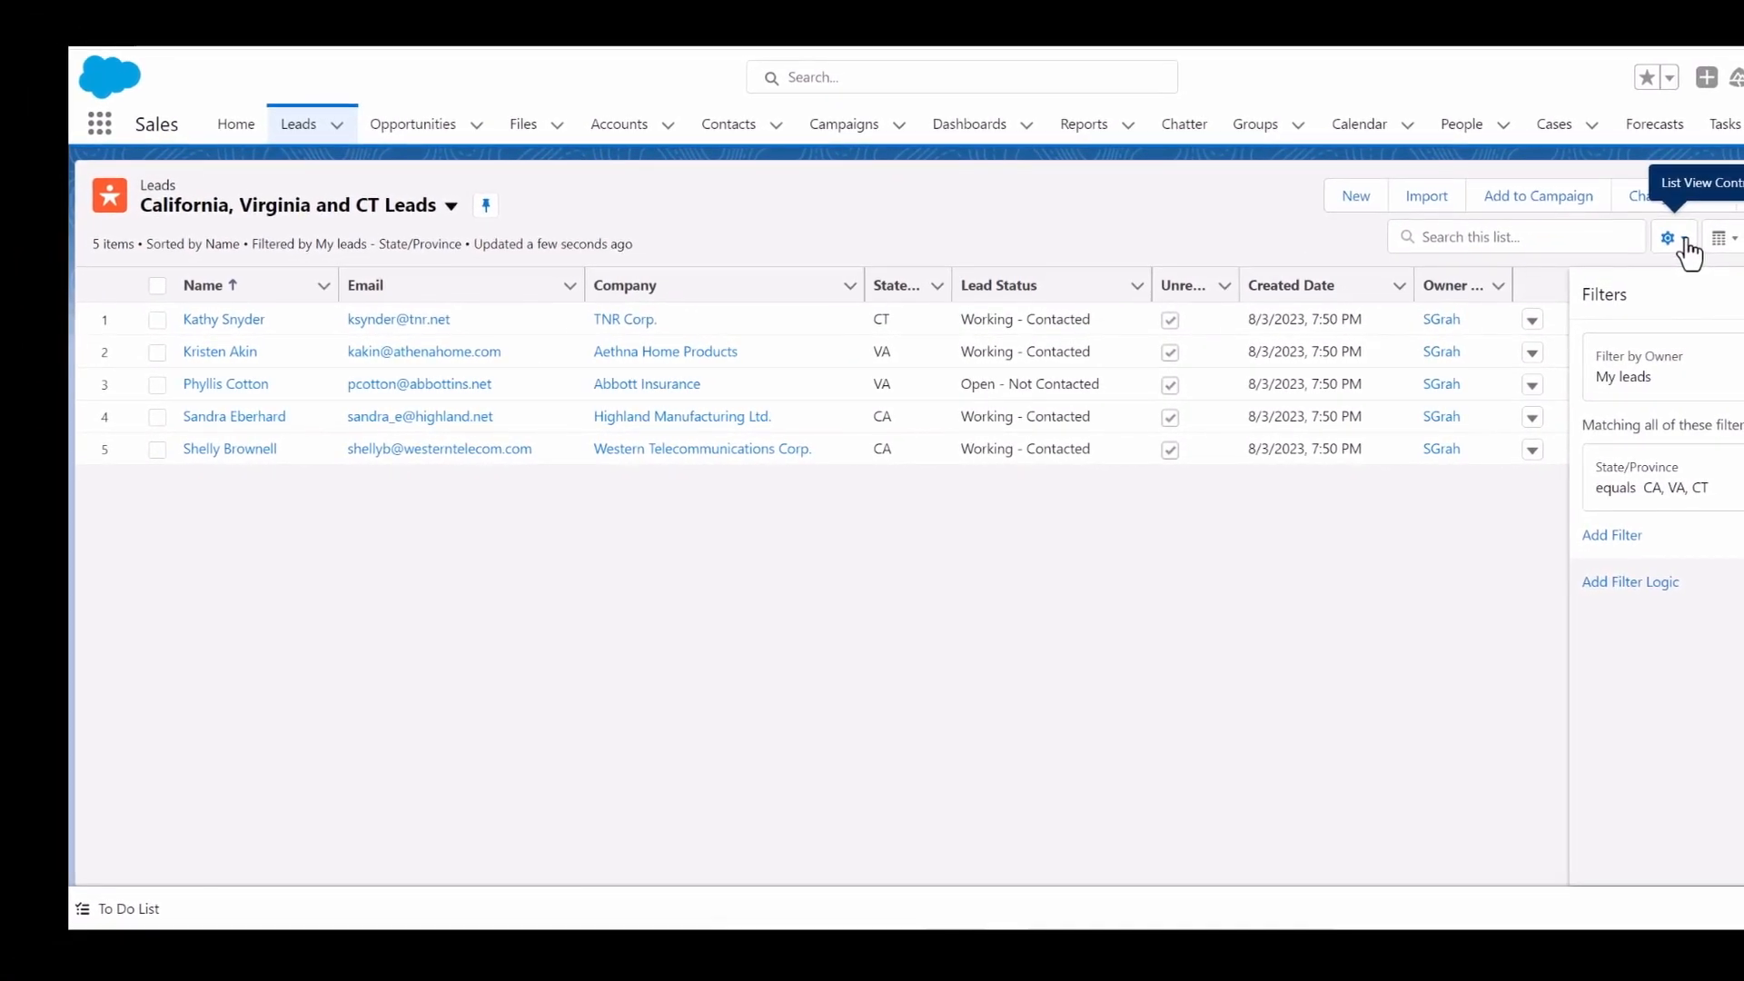
# - Delete the California, Virginia and CT Leads list view, then open the list view selector to review the remaining views
pyautogui.click(1697, 234)
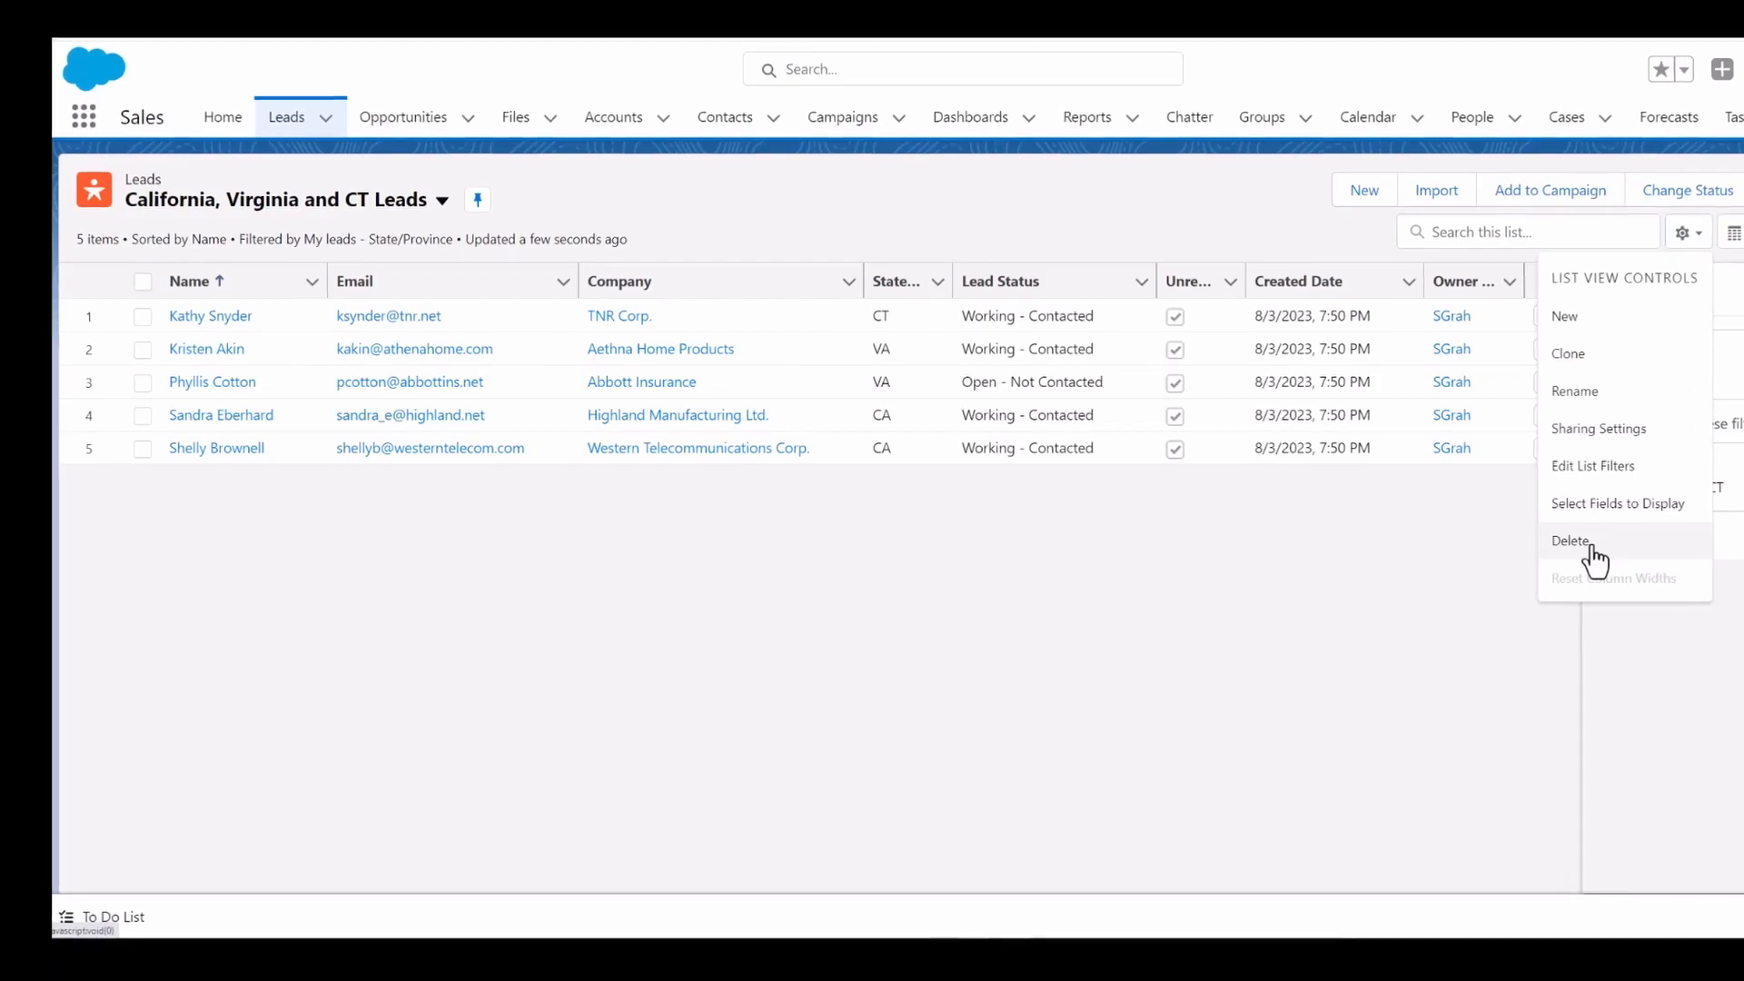
pyautogui.click(1595, 549)
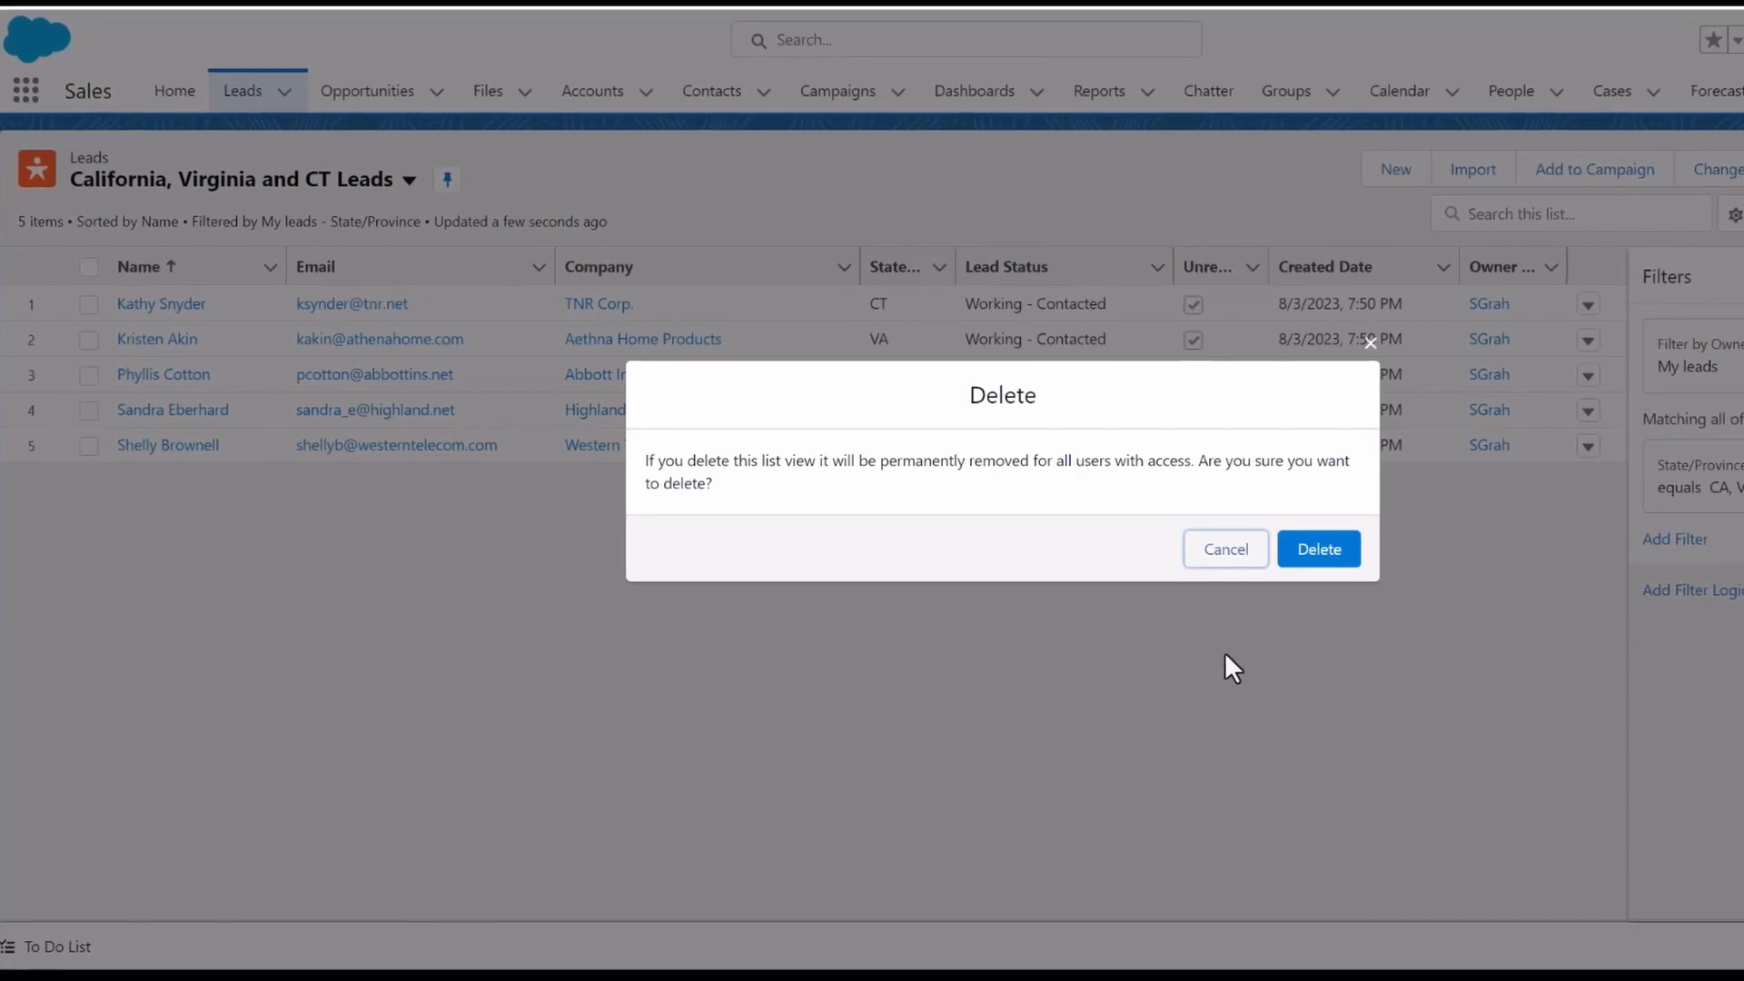
pyautogui.click(1325, 552)
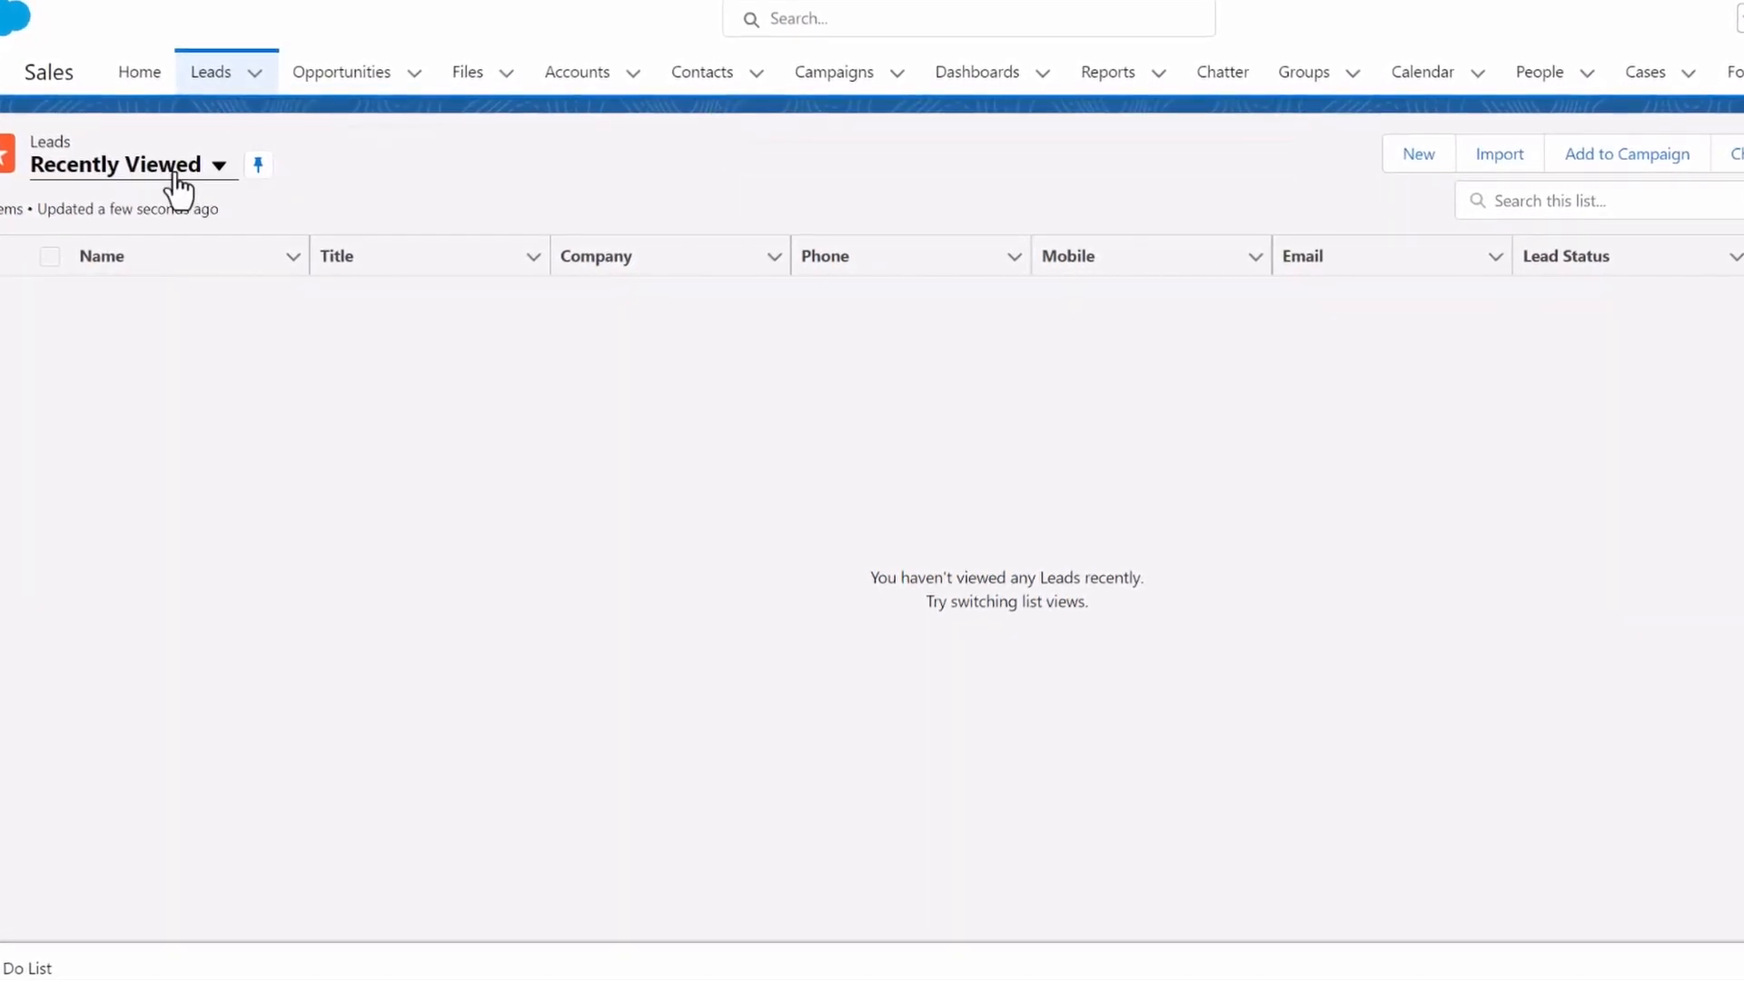
pyautogui.click(215, 166)
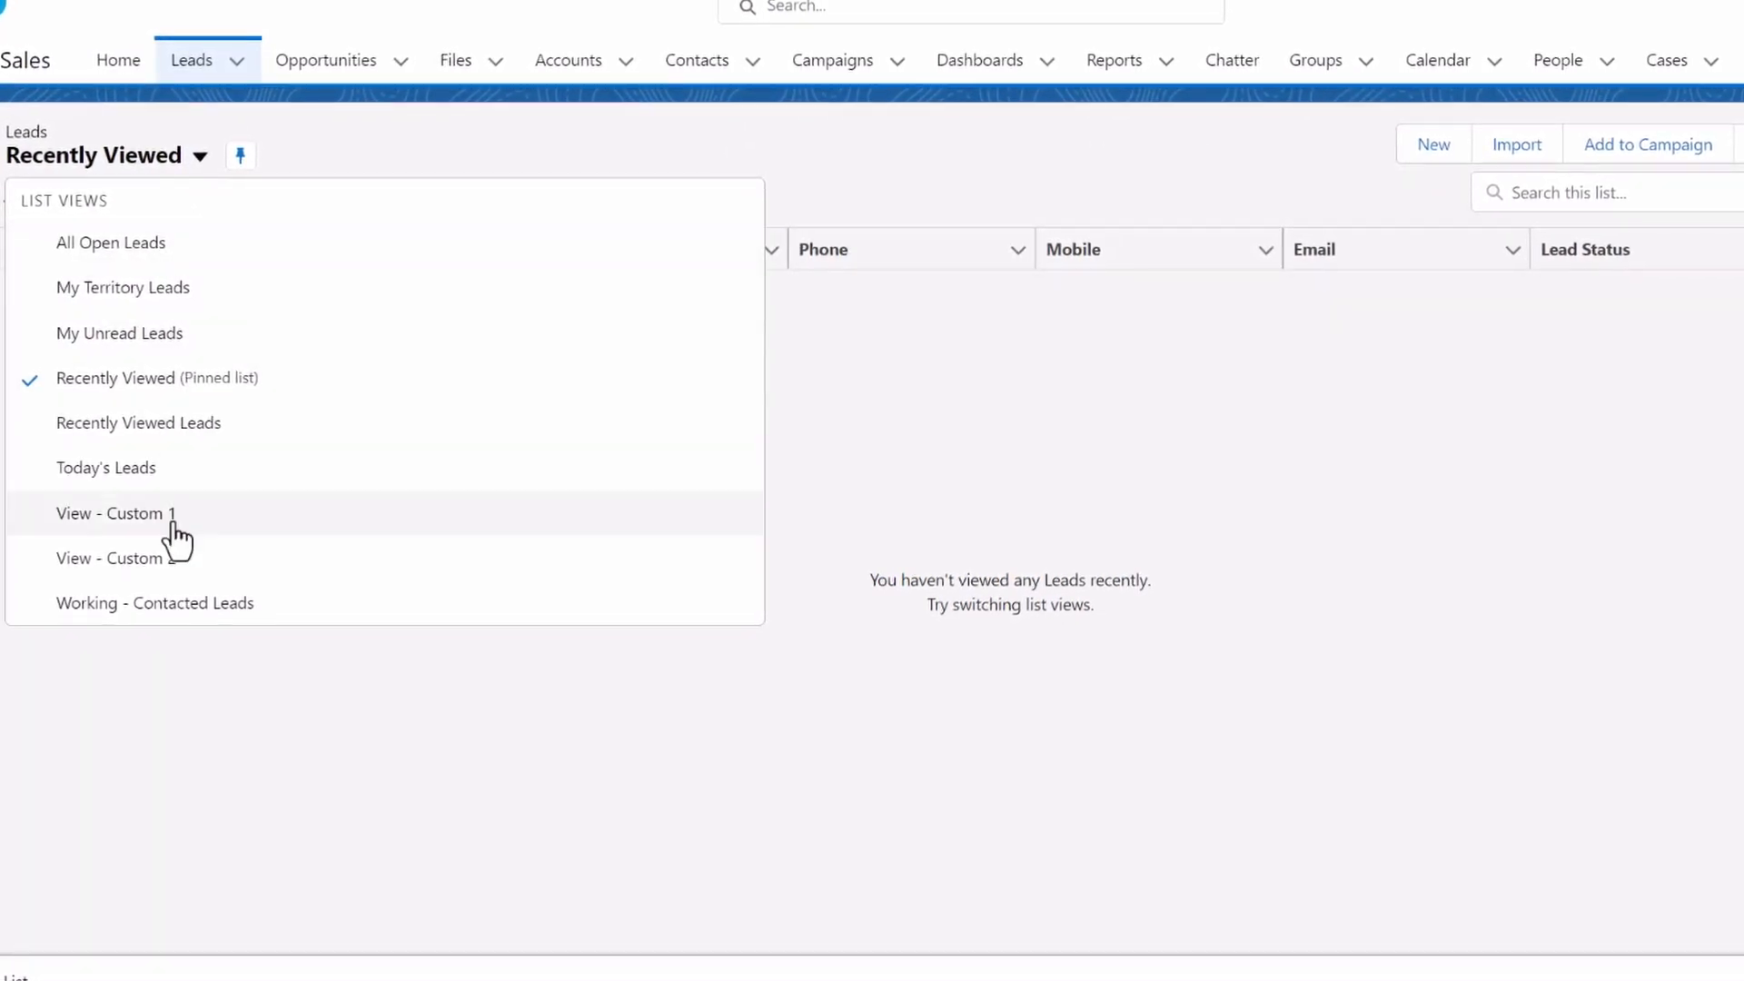
pyautogui.click(330, 740)
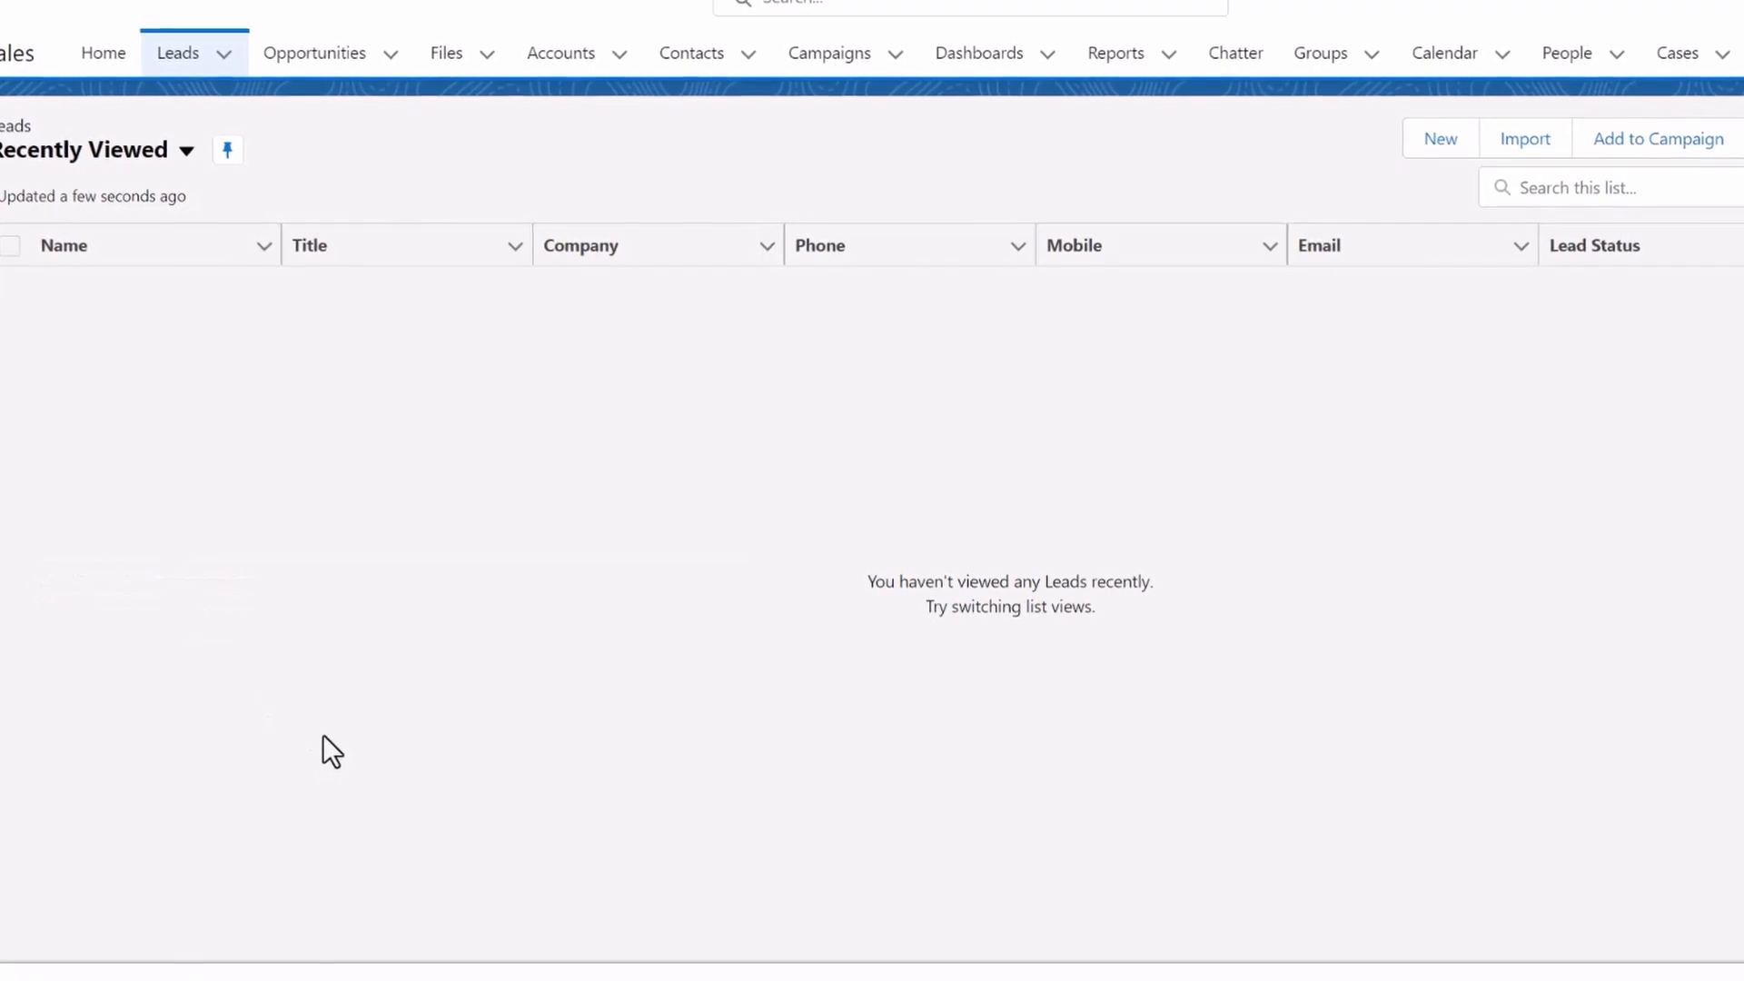